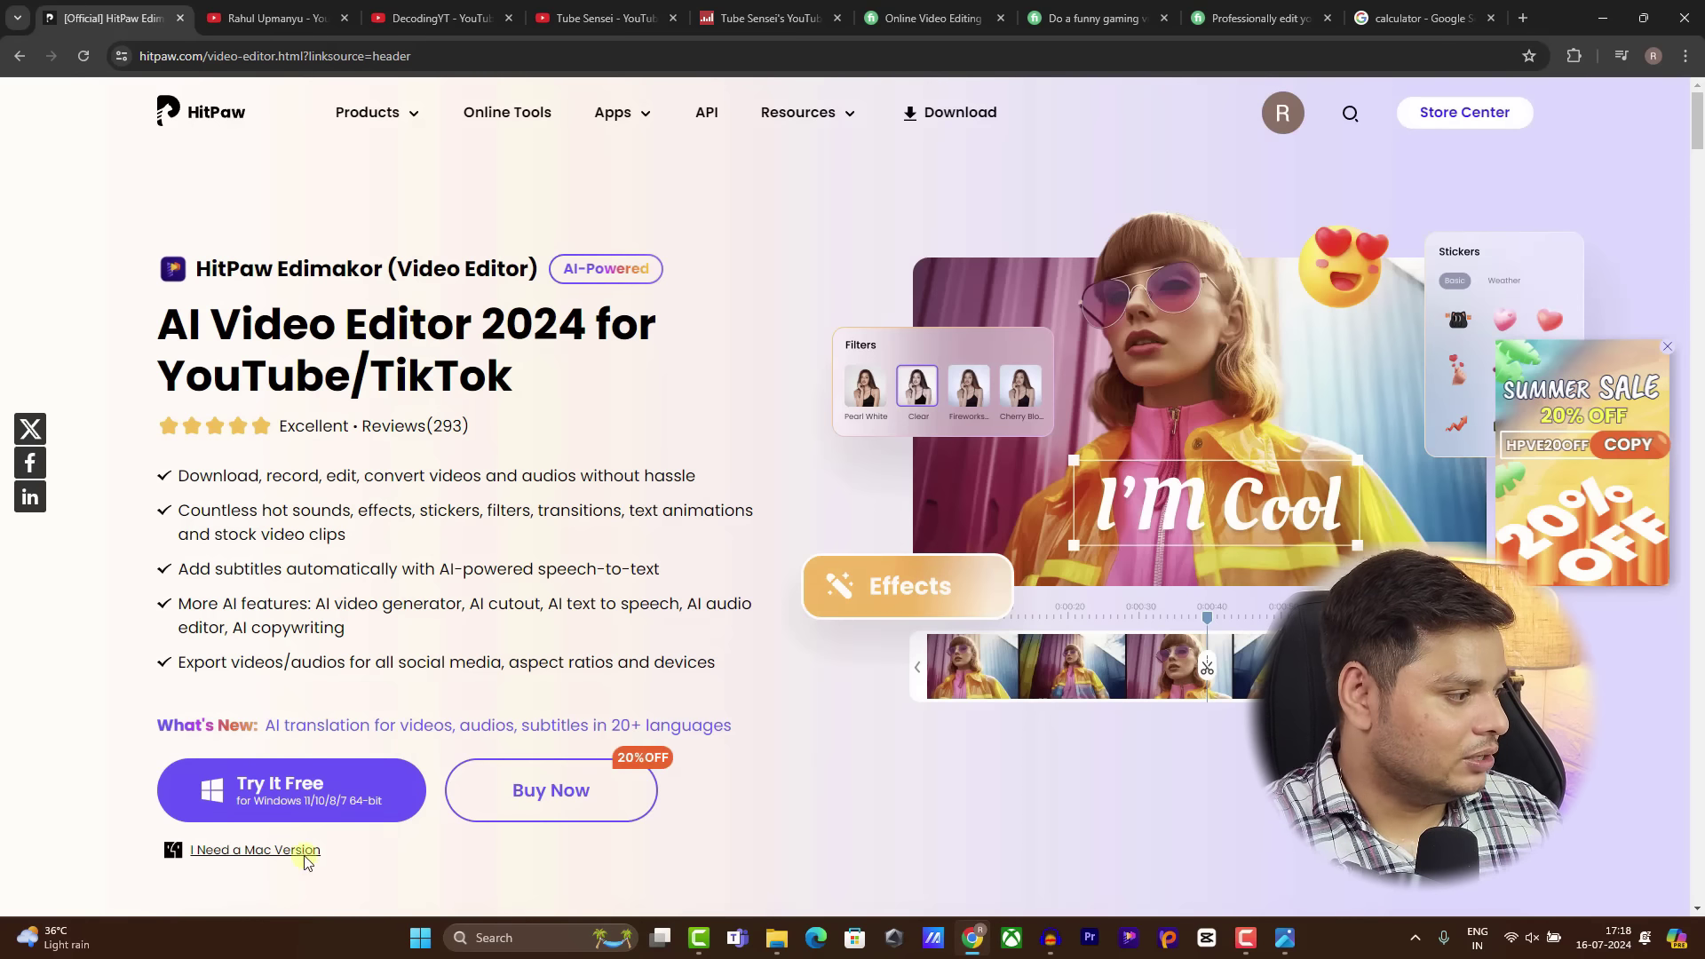
Step: Download the Windows installer of HitPaw Edimakor from its website and check it in the recent downloads
{"action": "left_click", "coordinate": [303, 808]}
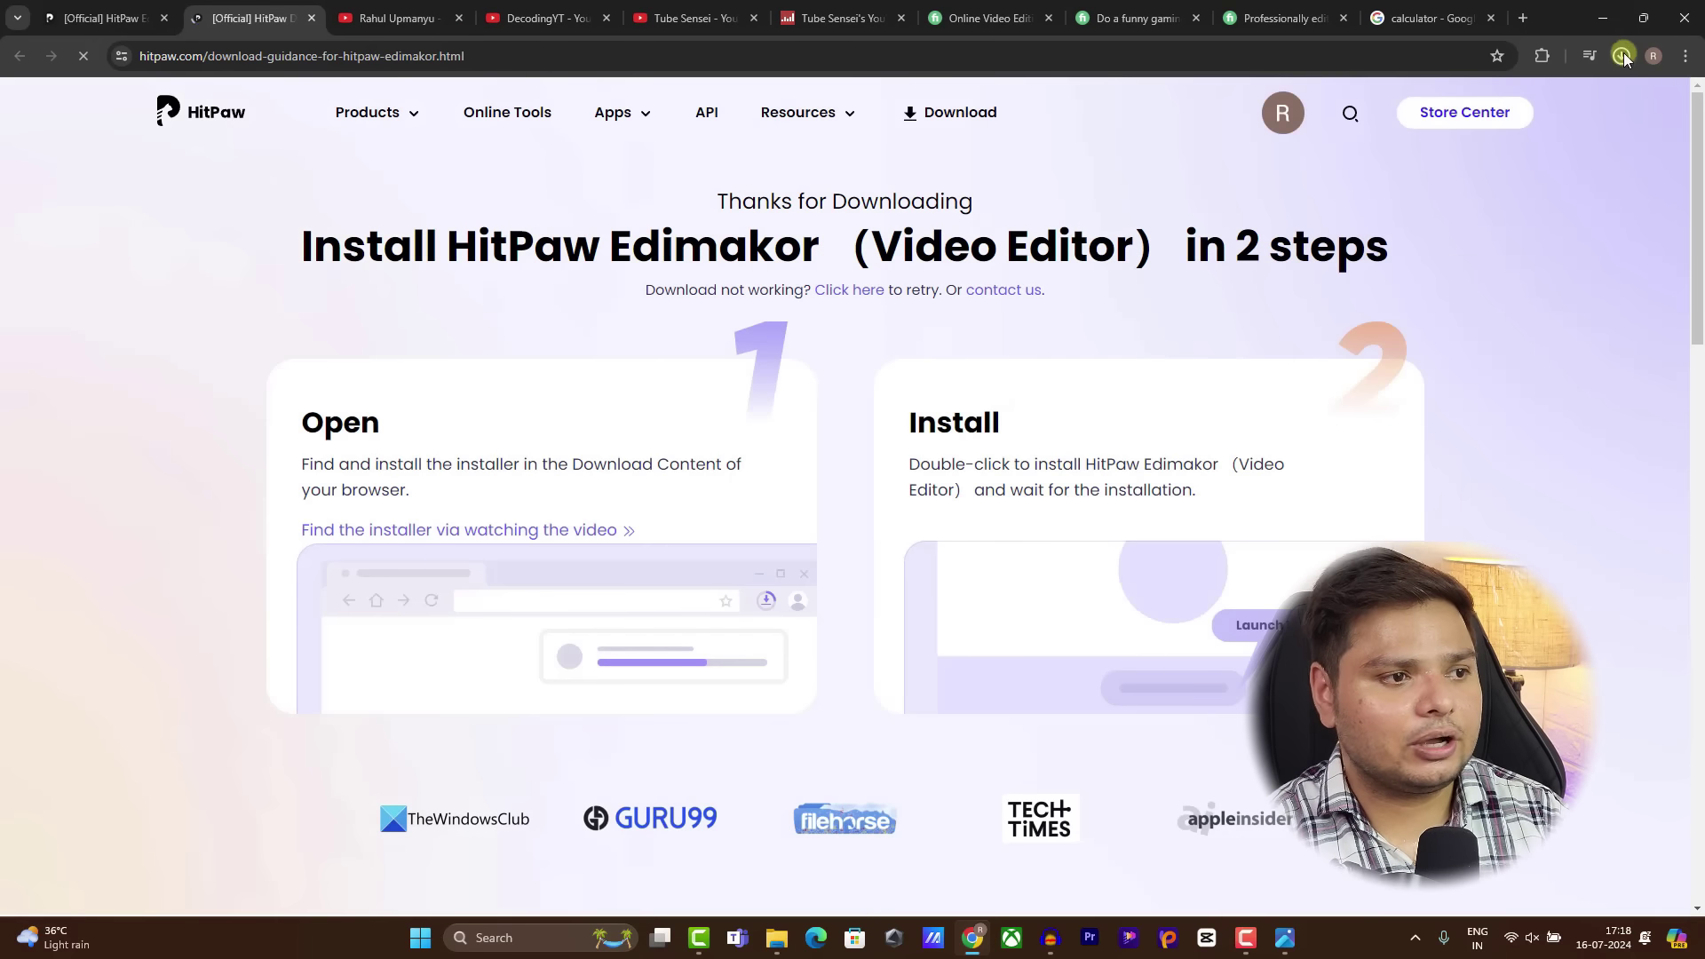
{"action": "left_click", "coordinate": [1621, 56]}
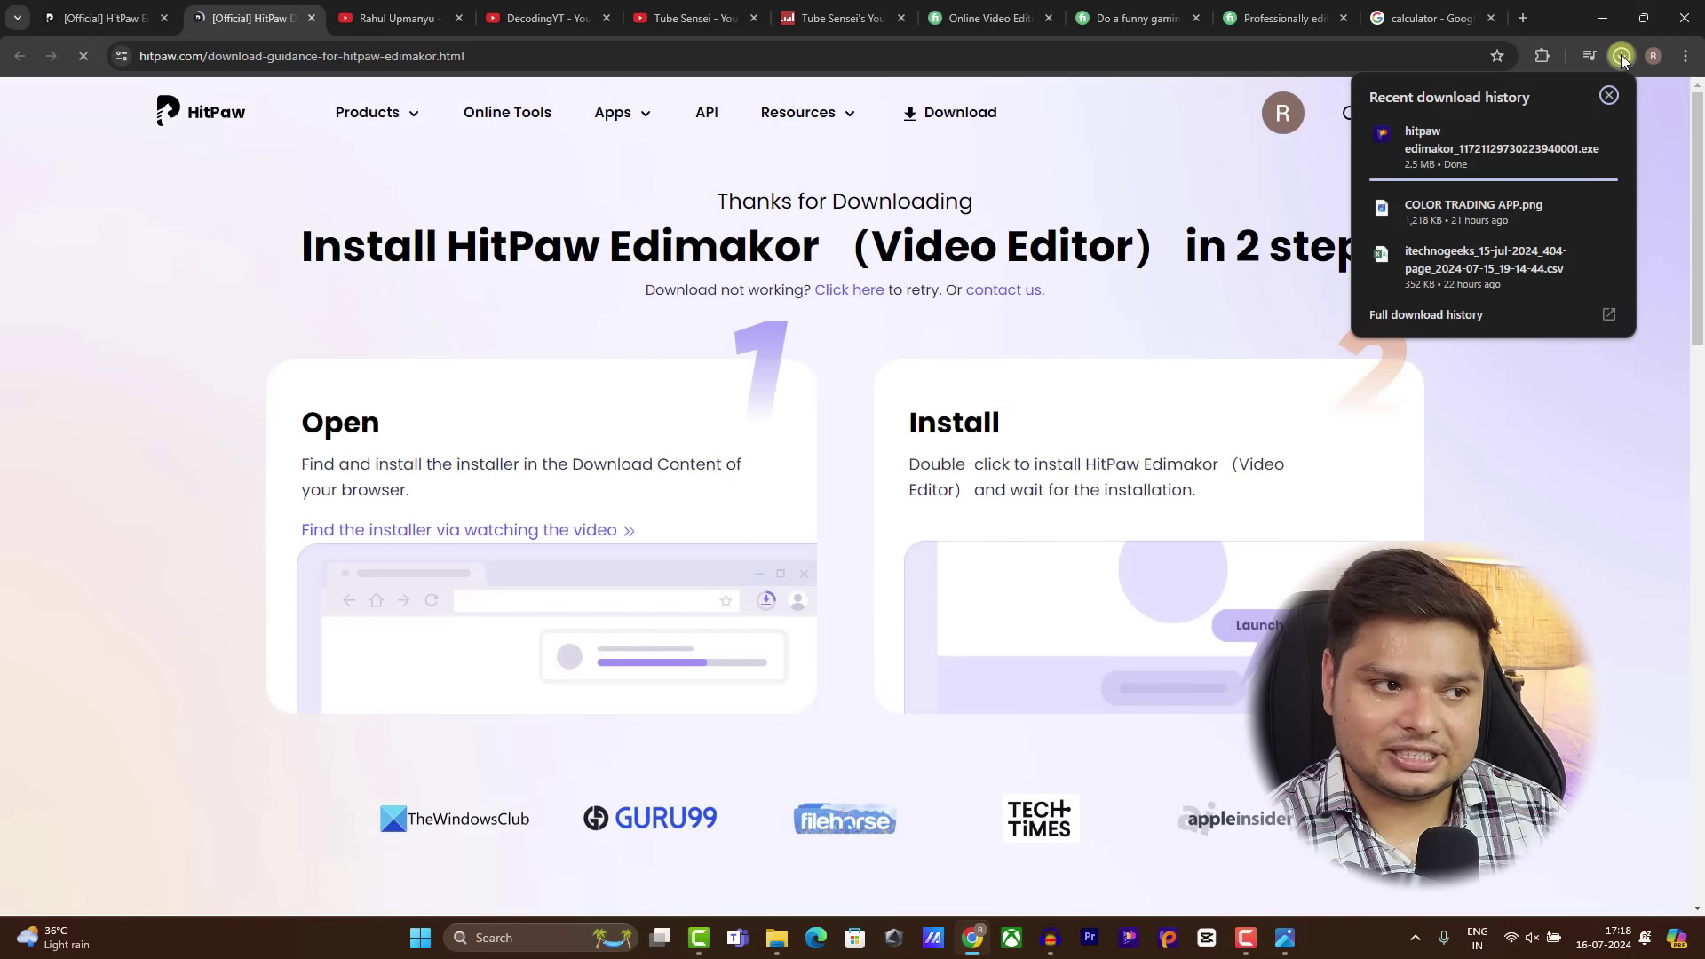
{"action": "left_click", "coordinate": [1520, 416]}
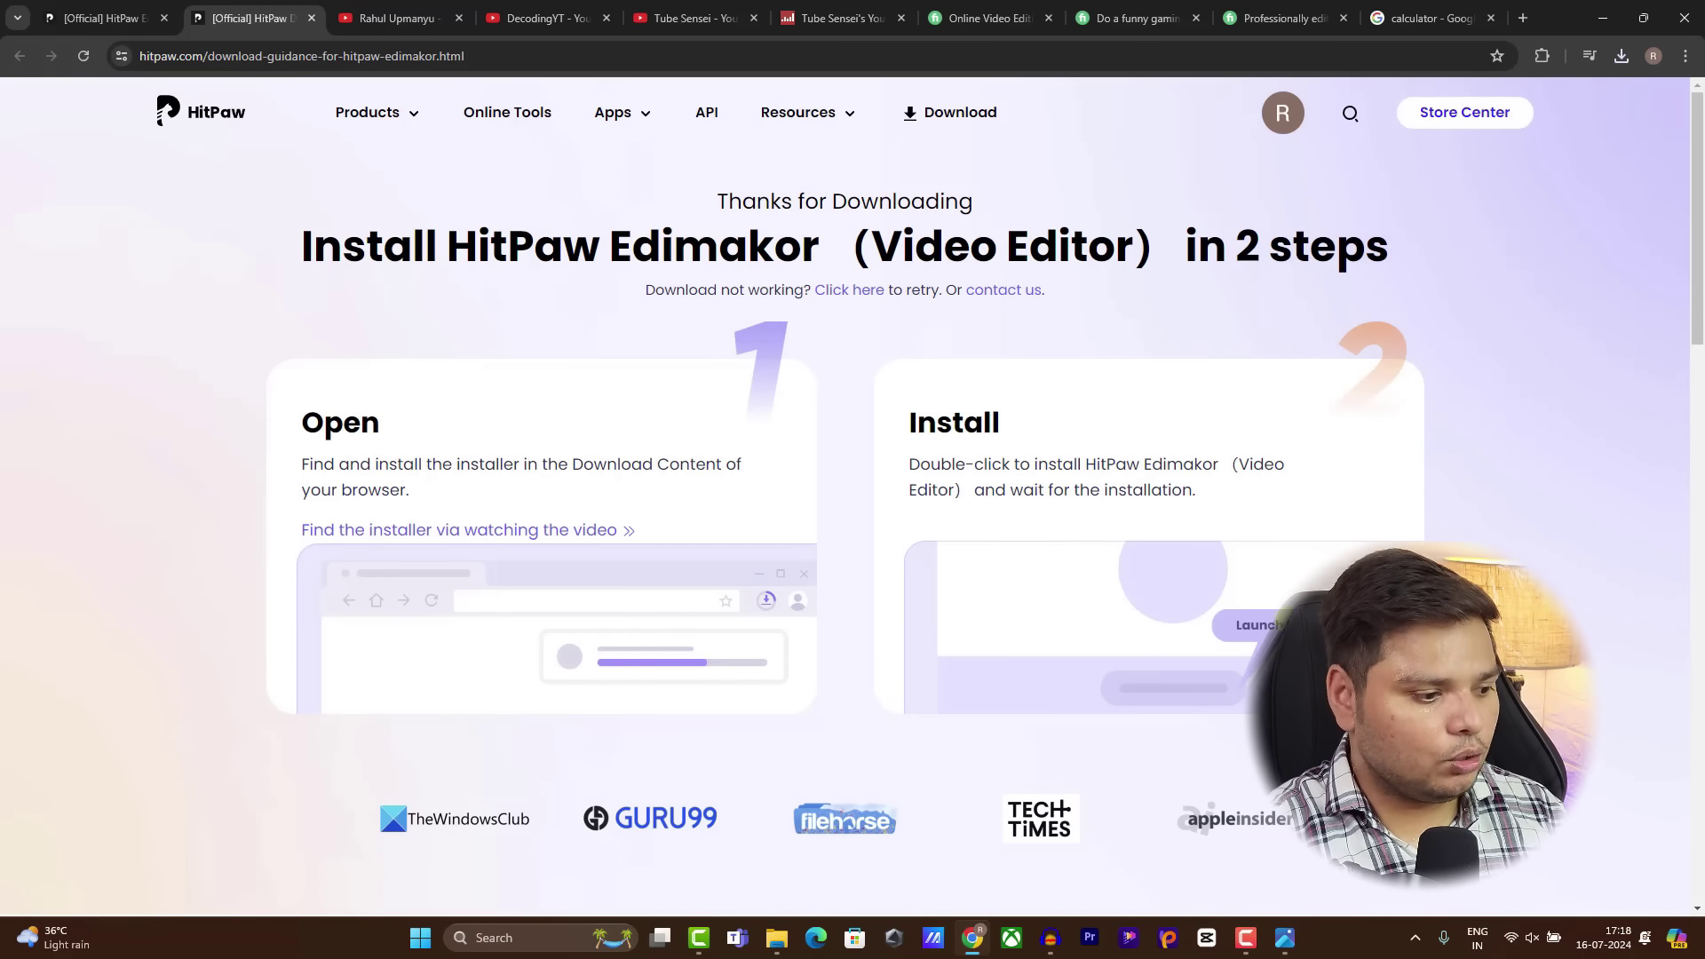
Step: Switch to the HitPaw Edimakor desktop app and create a new video project
{"action": "left_click", "coordinate": [1132, 938]}
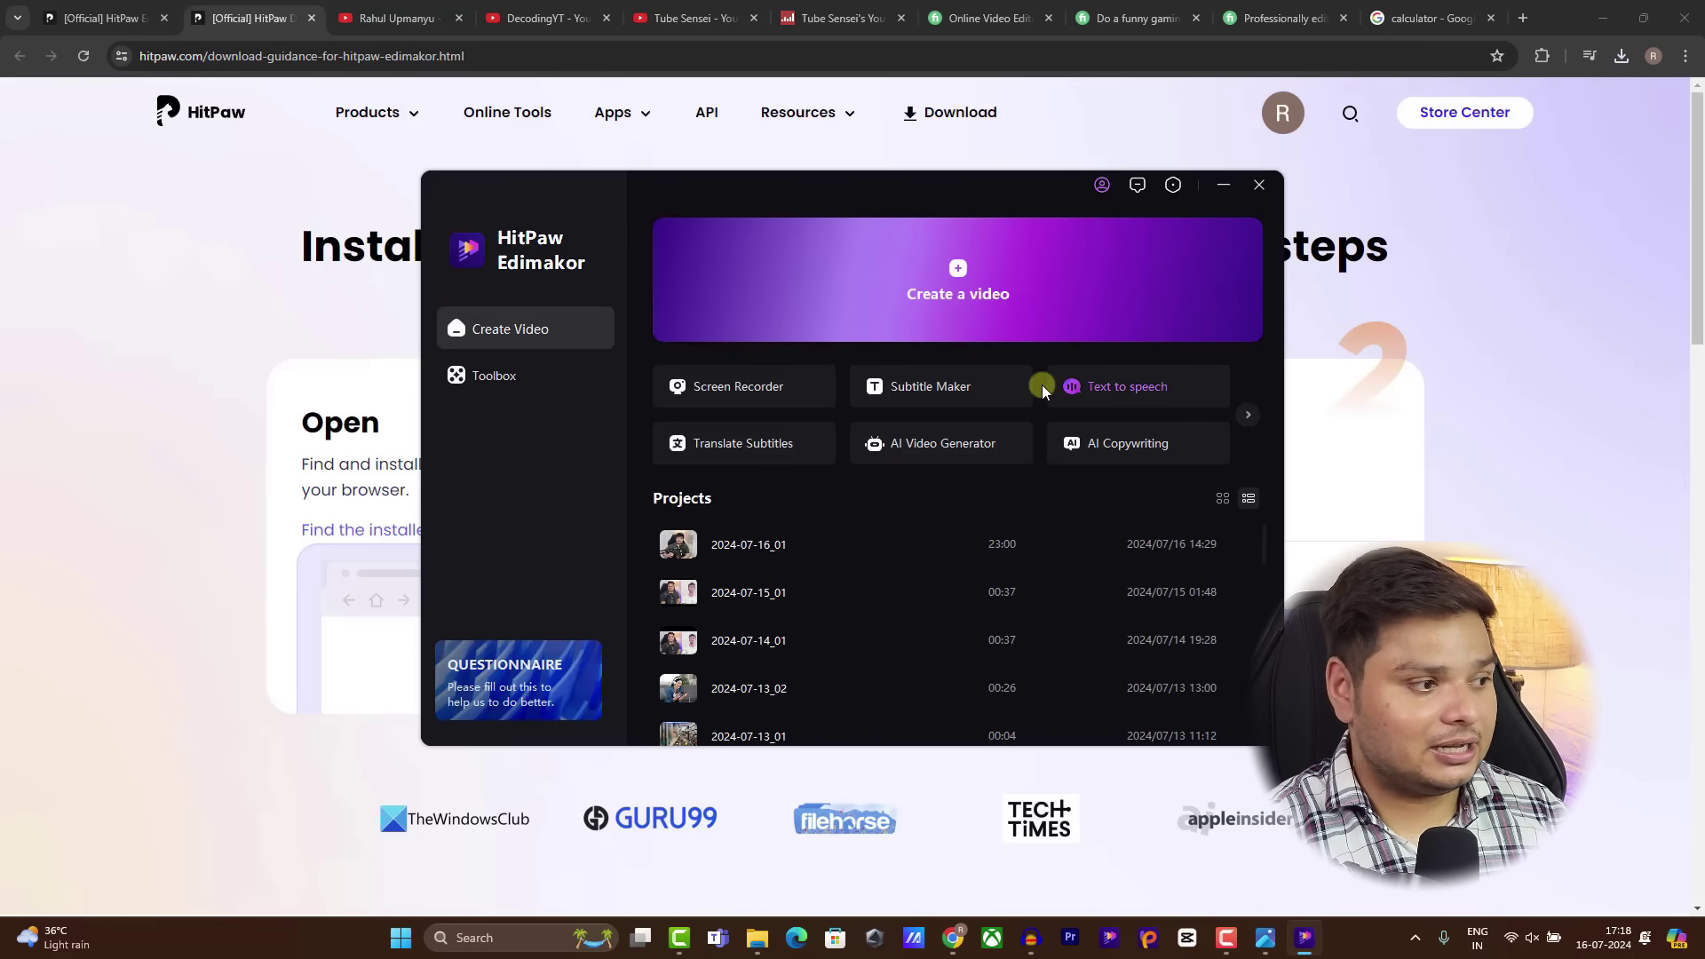
{"action": "left_click", "coordinate": [946, 265]}
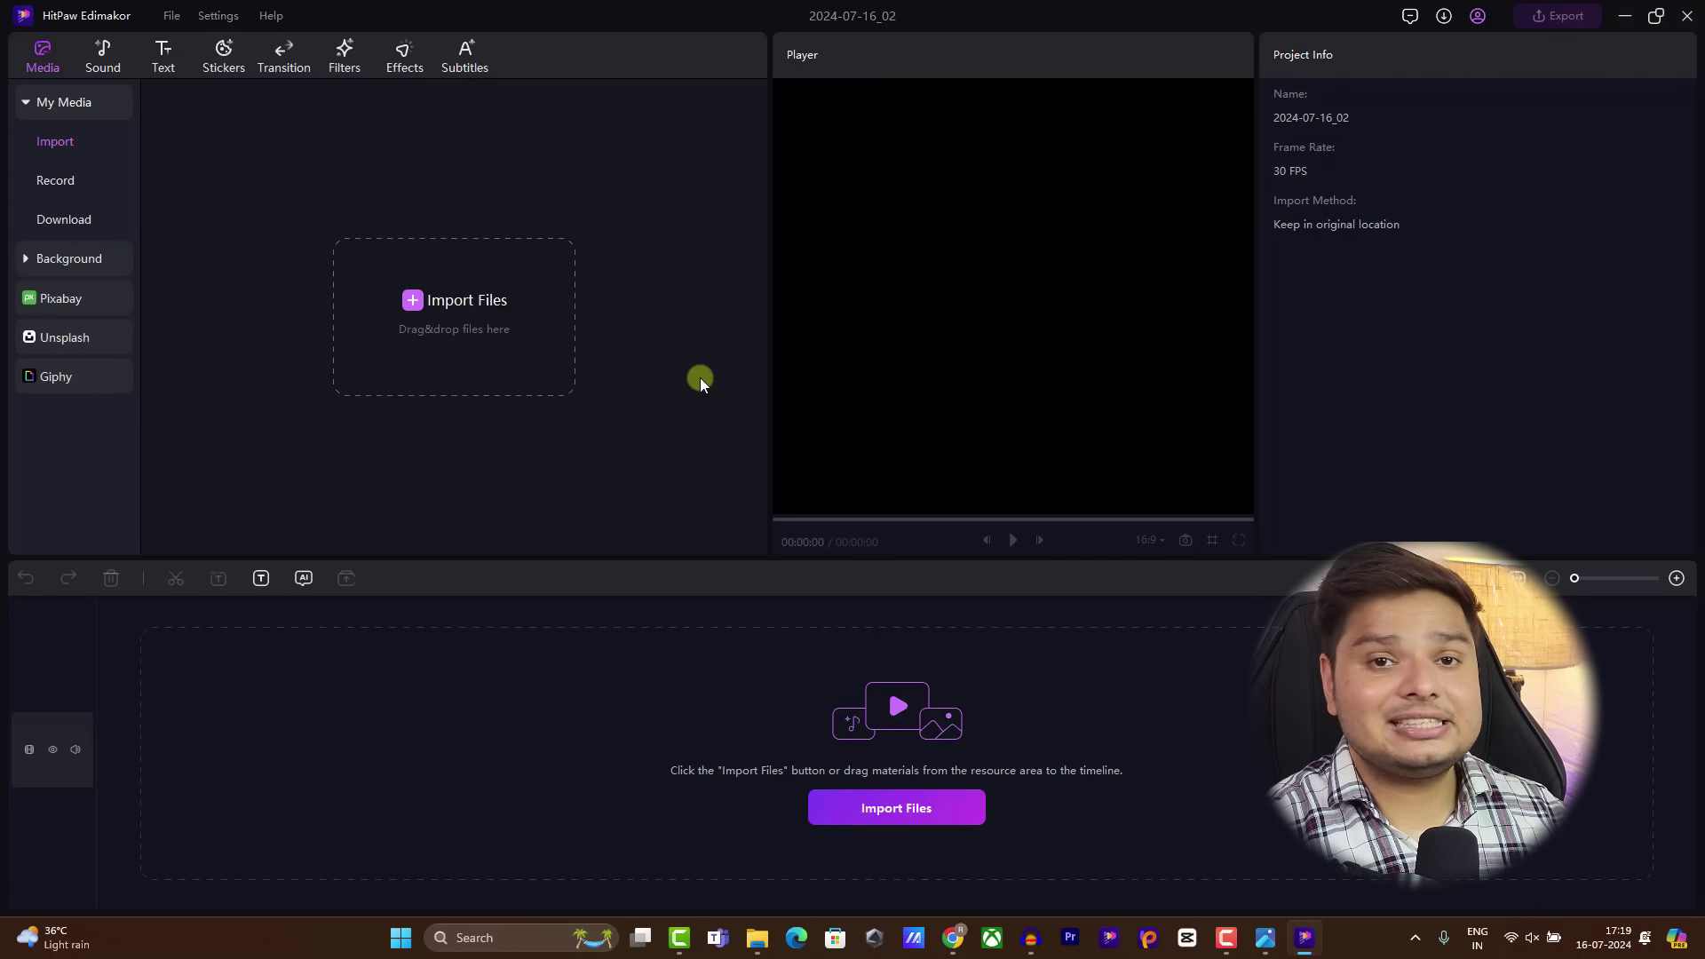
Step: Import the two "Untitled design" videos (2024-07-11T184655.553 and 2024-07-11T184627.810) and the whatsapp-873316_640 image from Downloads
{"action": "left_click", "coordinate": [440, 302]}
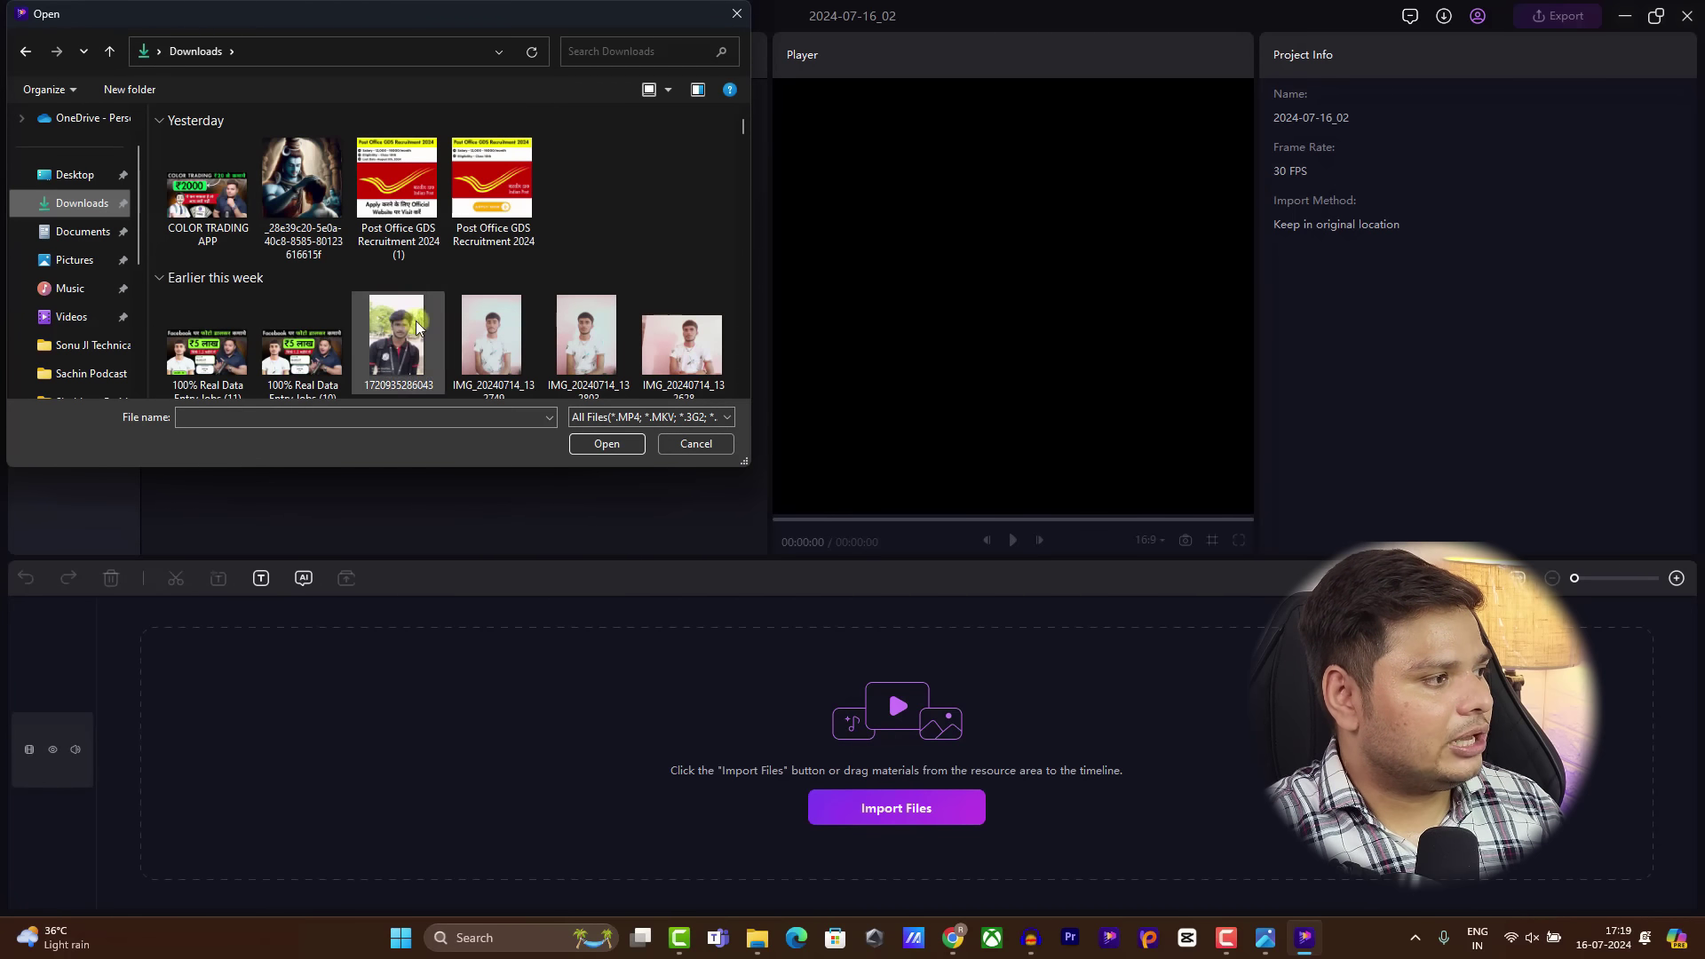
{"action": "scroll", "coordinate": [396, 242], "scroll_direction": "down", "scroll_amount": 2}
{"action": "scroll", "coordinate": [397, 238], "scroll_direction": "down", "scroll_amount": 3}
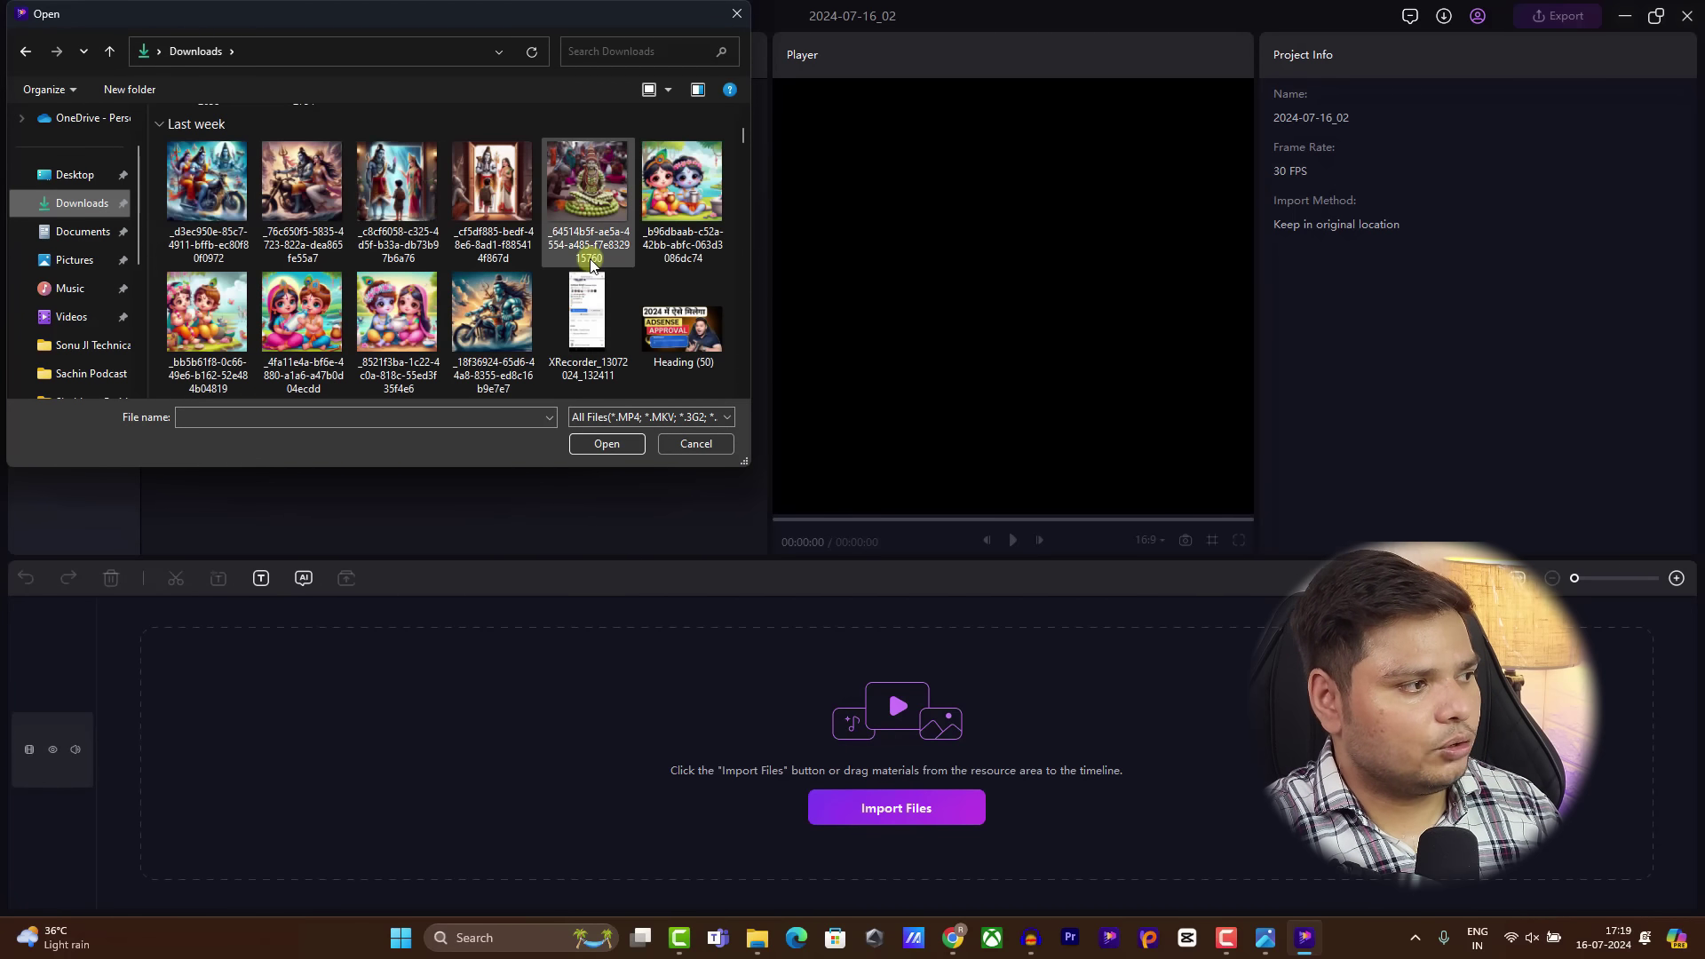
{"action": "left_click", "coordinate": [506, 325]}
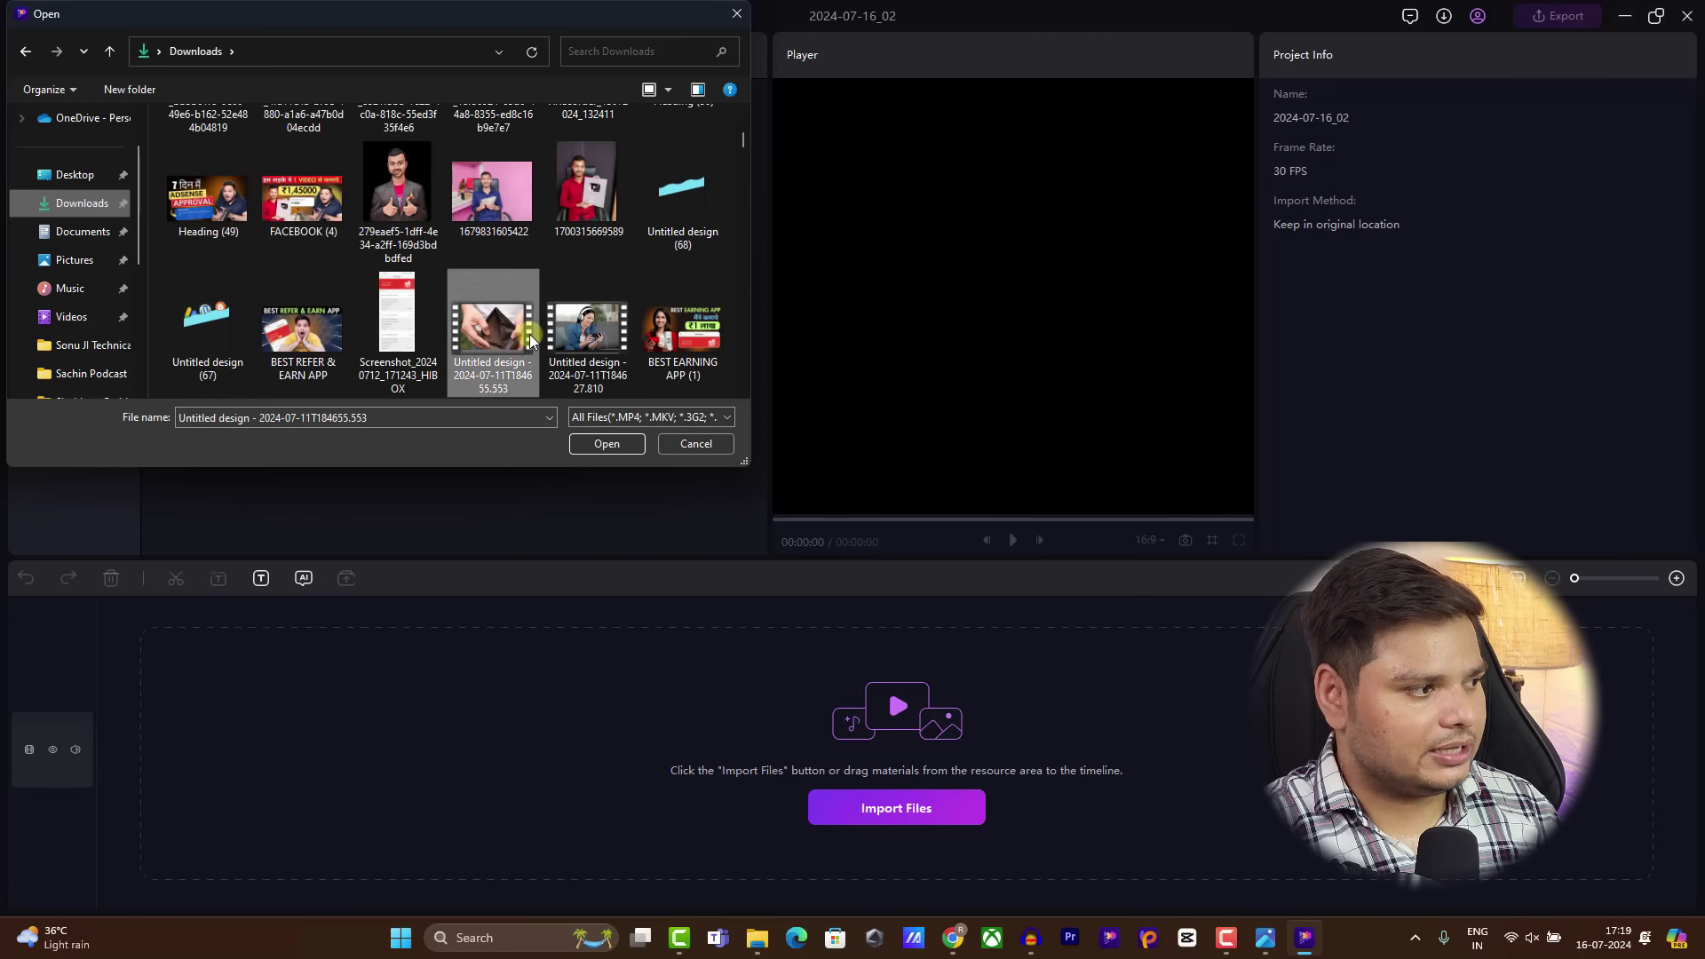
{"action": "left_click", "coordinate": [565, 335], "text": "ctrl"}
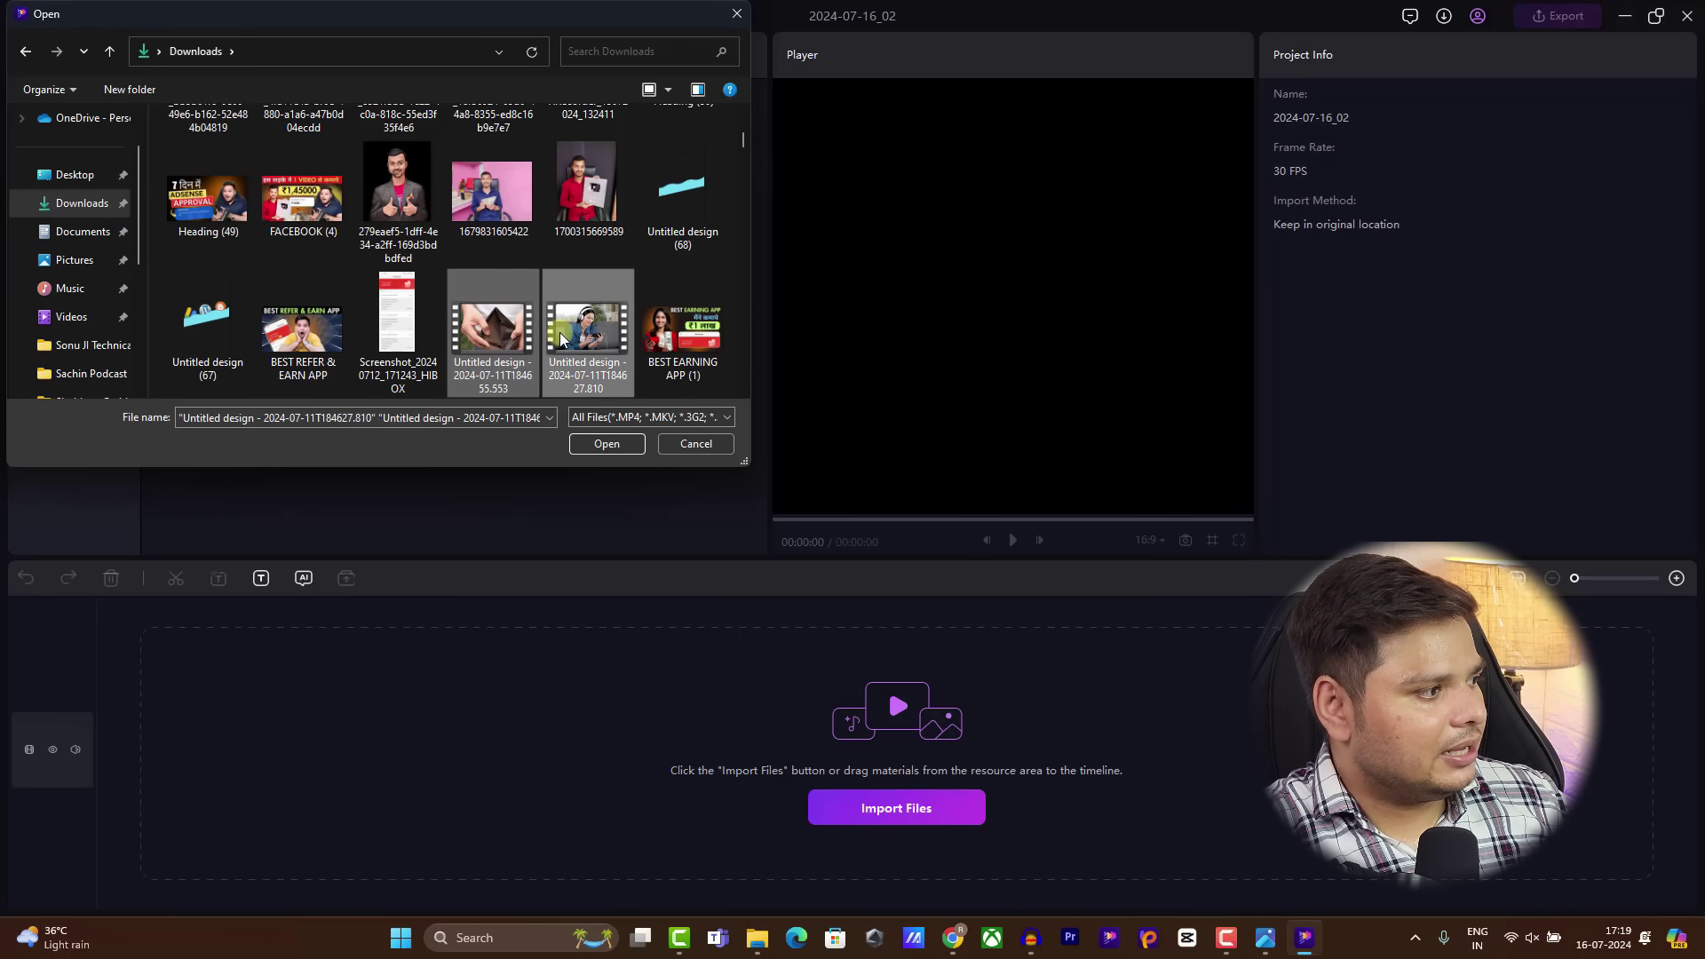
{"action": "scroll", "coordinate": [446, 334], "scroll_direction": "down", "scroll_amount": 4}
{"action": "left_click", "coordinate": [440, 333], "text": "ctrl"}
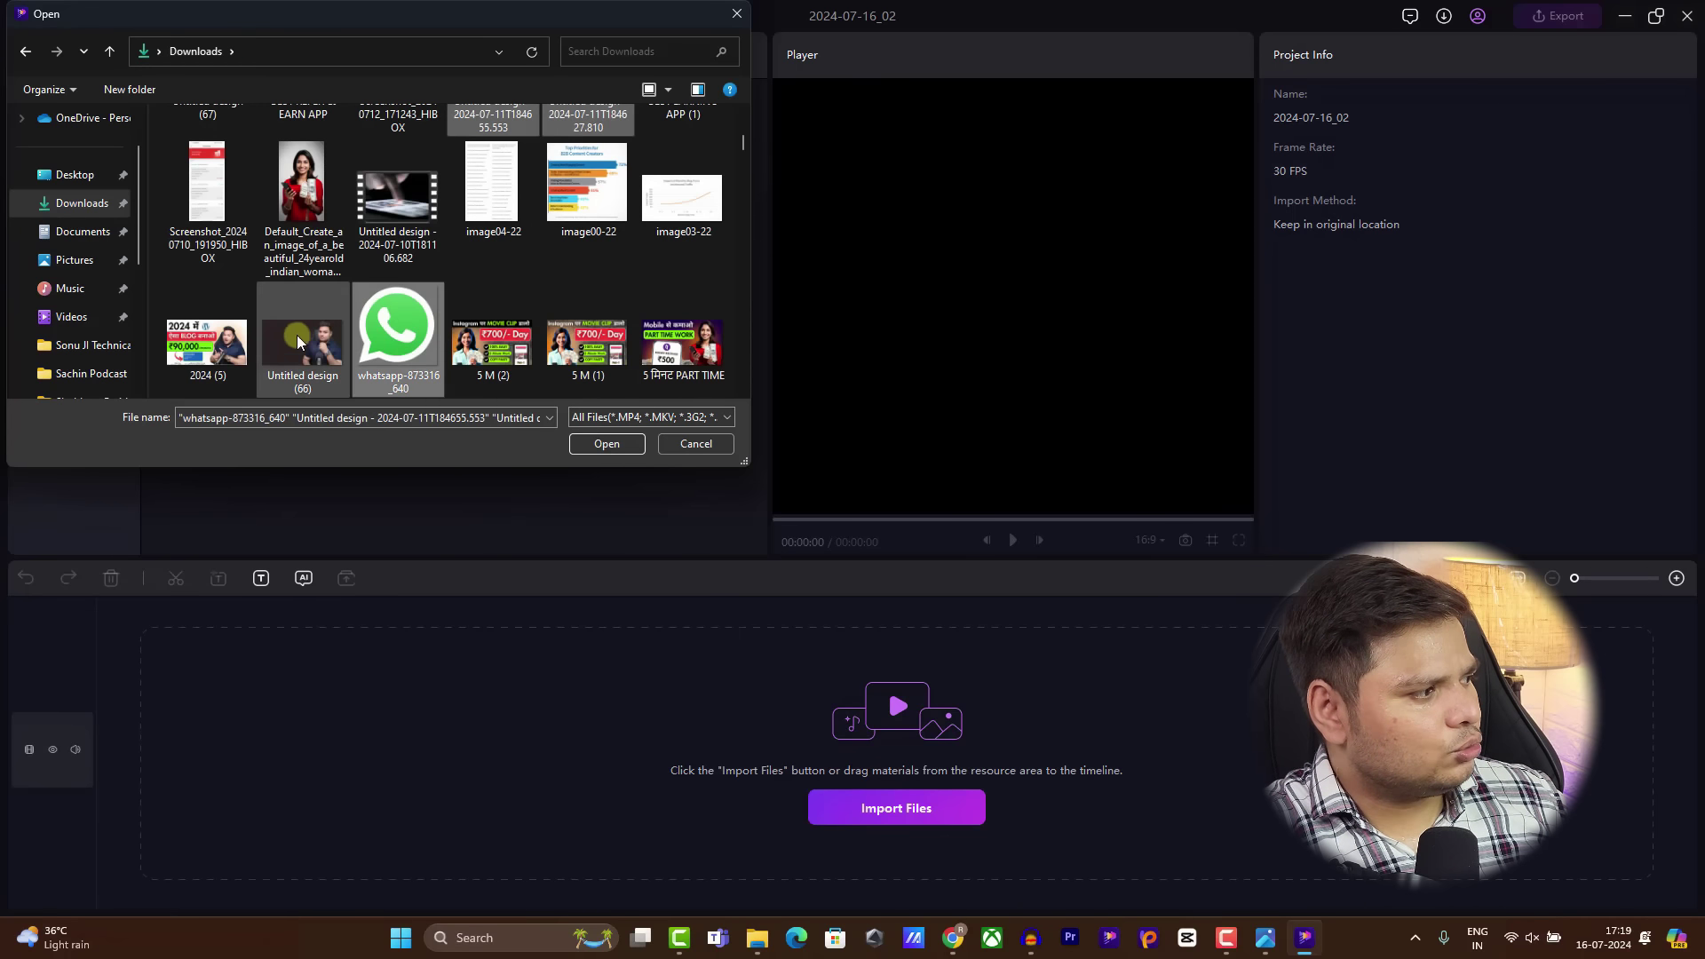
{"action": "left_click", "coordinate": [569, 443]}
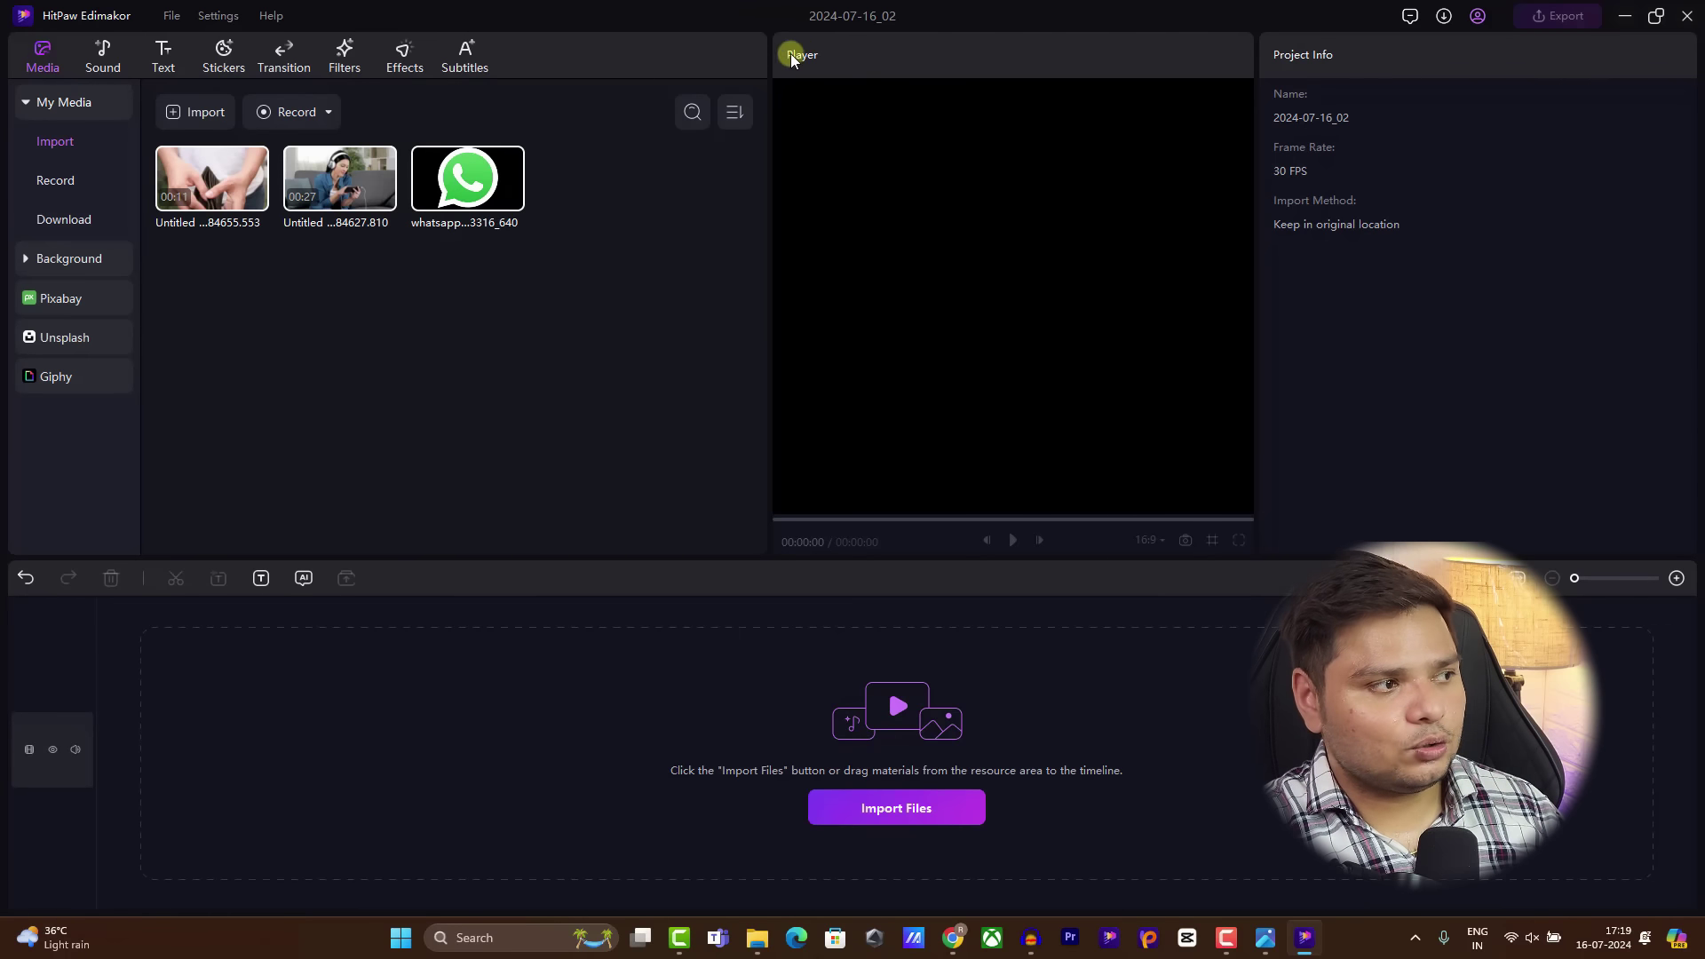
Step: Place the 27-second video of the woman with headphones at the start of the timeline and set its zoom to 106%
{"action": "left_click_drag", "start_coordinate": [307, 195], "coordinate": [266, 114]}
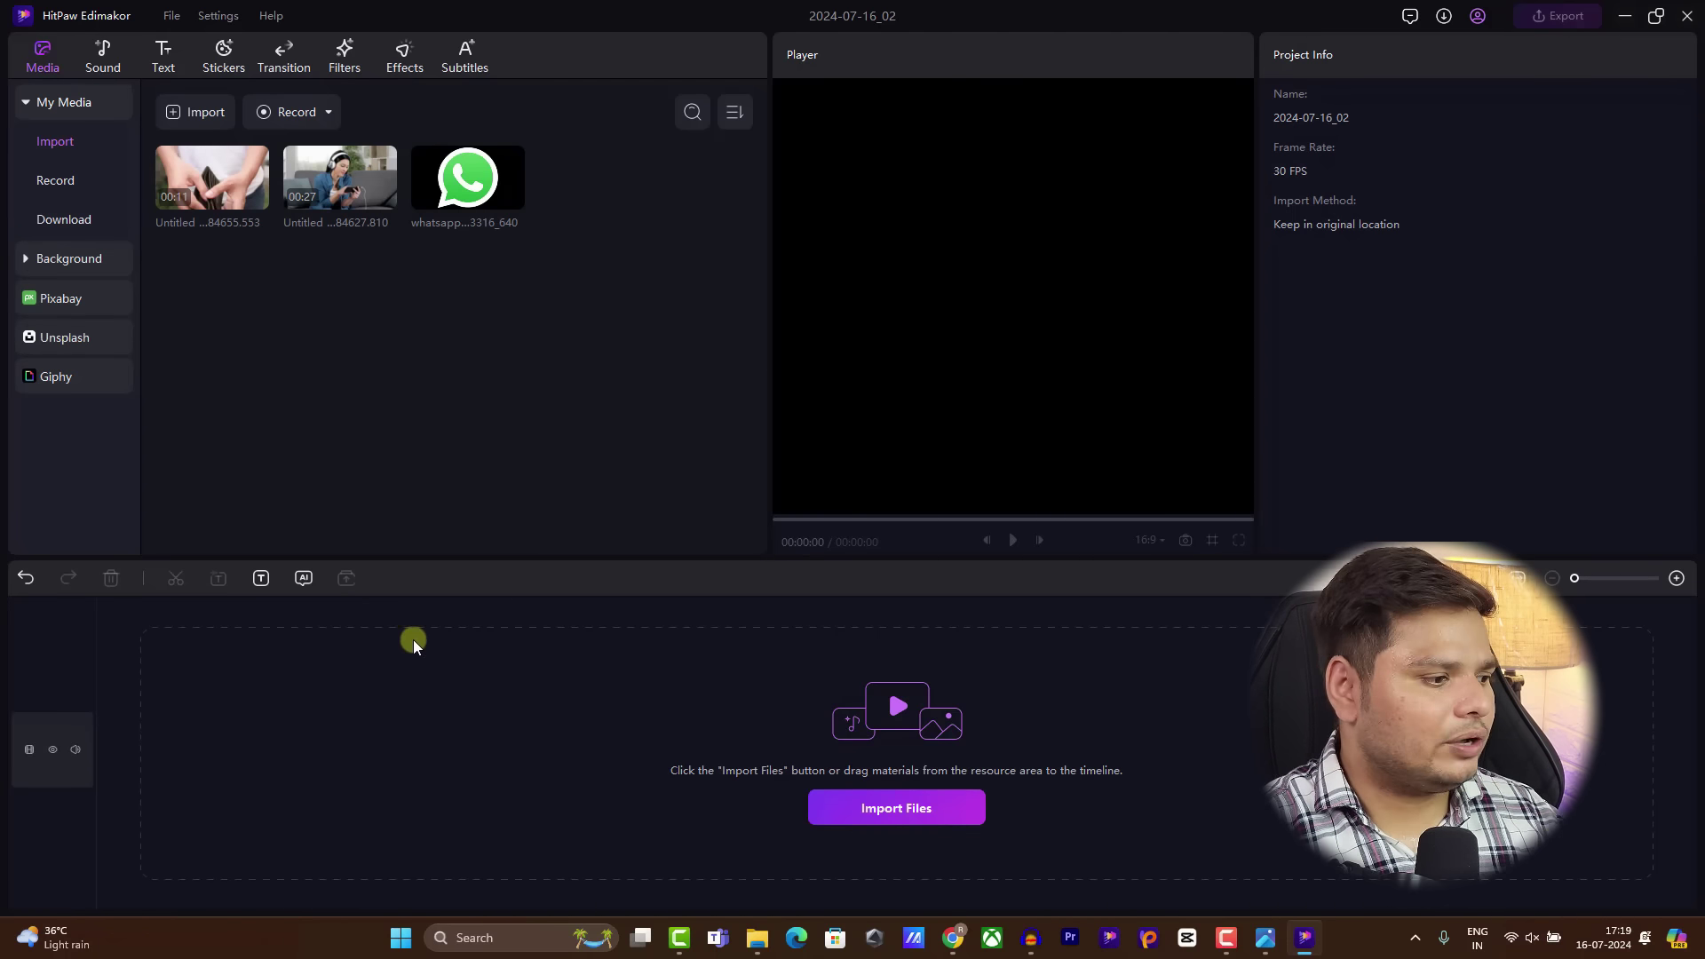
{"action": "left_click_drag", "start_coordinate": [361, 163], "coordinate": [232, 798]}
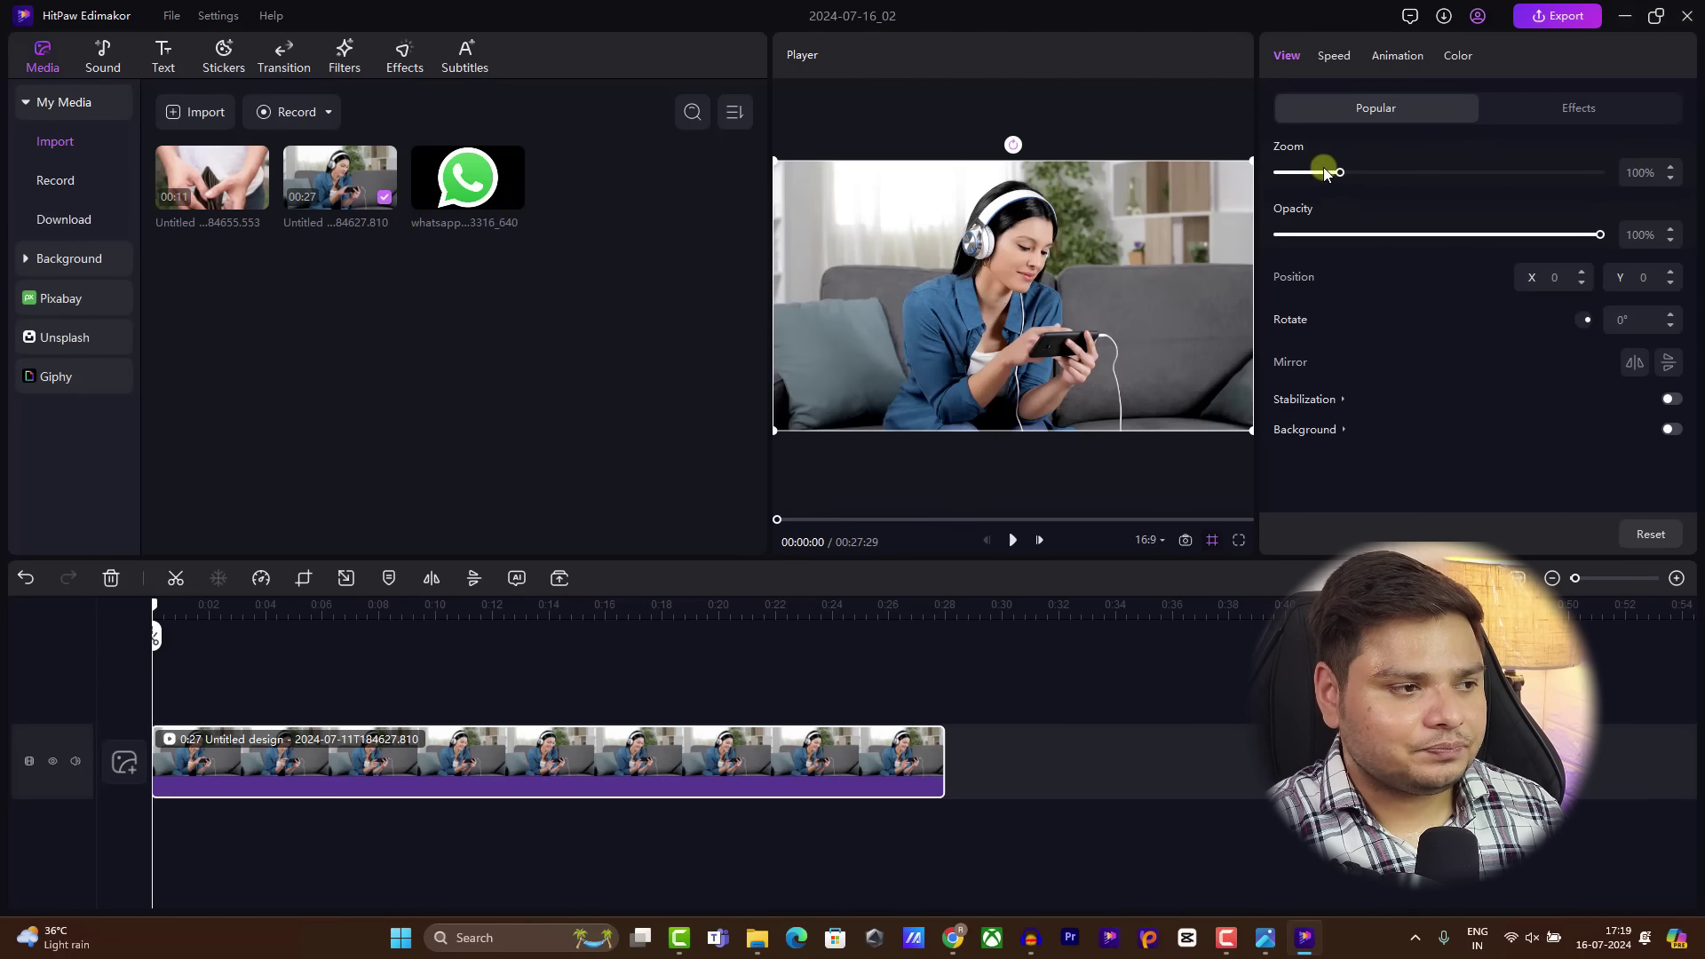
{"action": "left_click_drag", "start_coordinate": [1324, 172], "coordinate": [1344, 174]}
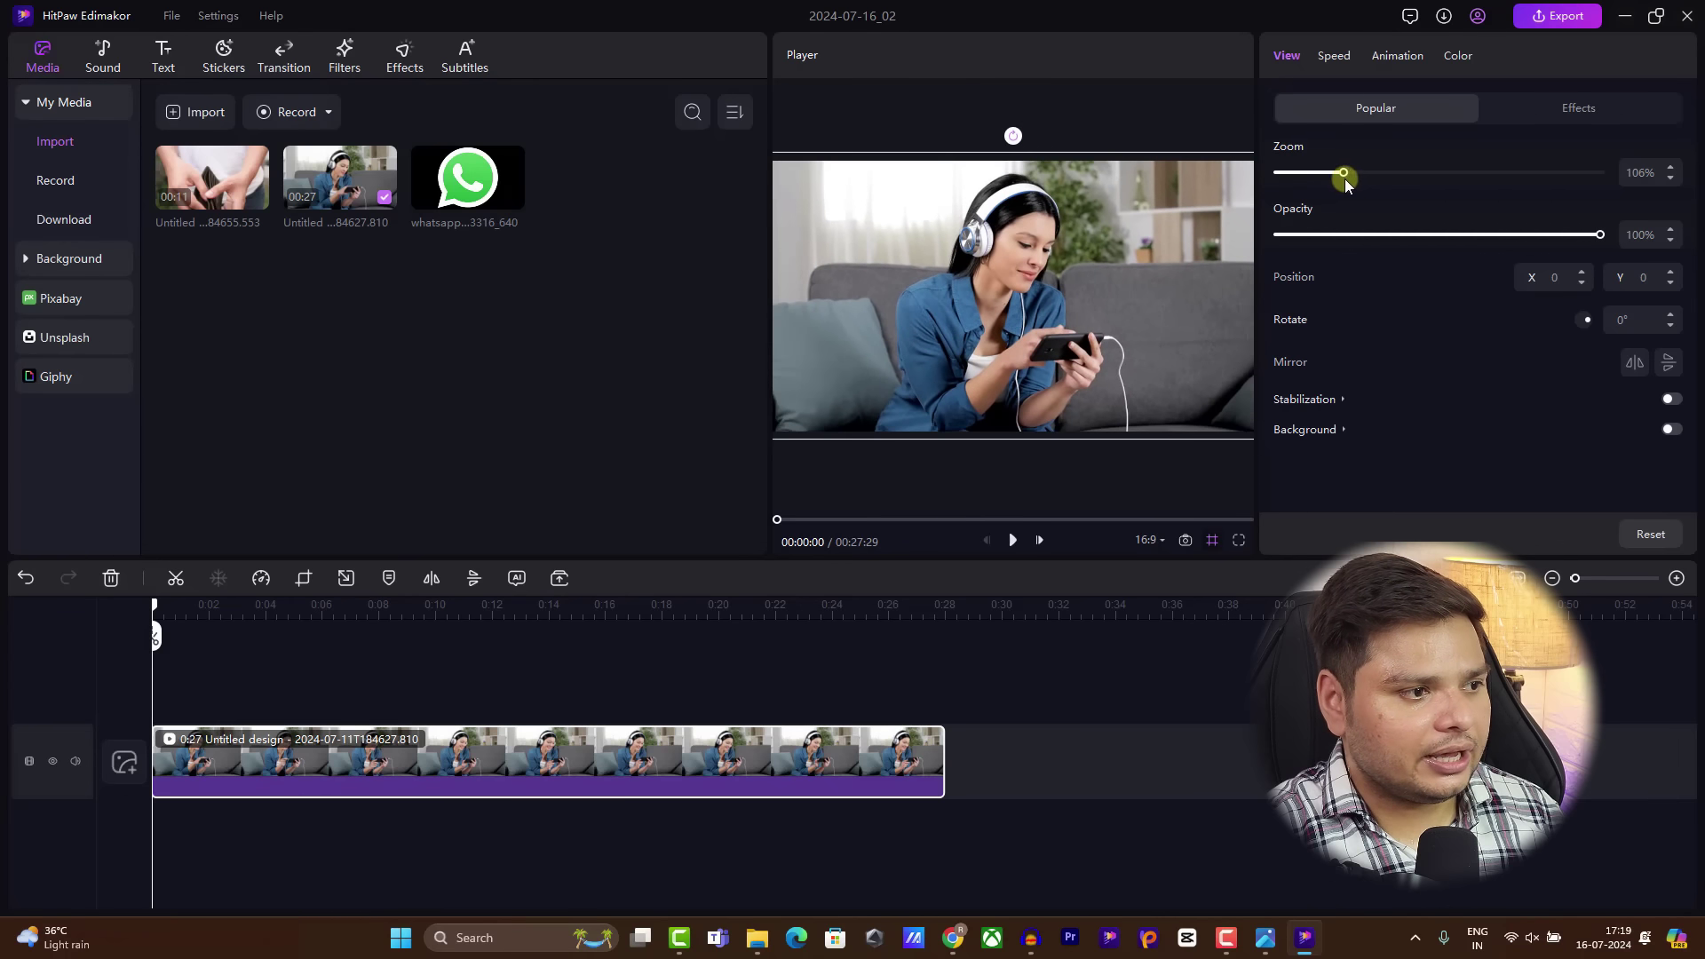
{"action": "mouse_move", "coordinate": [1598, 234]}
{"action": "left_mouse_down"}
{"action": "mouse_move", "coordinate": [1515, 239]}
{"action": "mouse_move", "coordinate": [1637, 236]}
{"action": "mouse_move", "coordinate": [1400, 258]}
{"action": "mouse_move", "coordinate": [1599, 240]}
{"action": "left_mouse_up"}
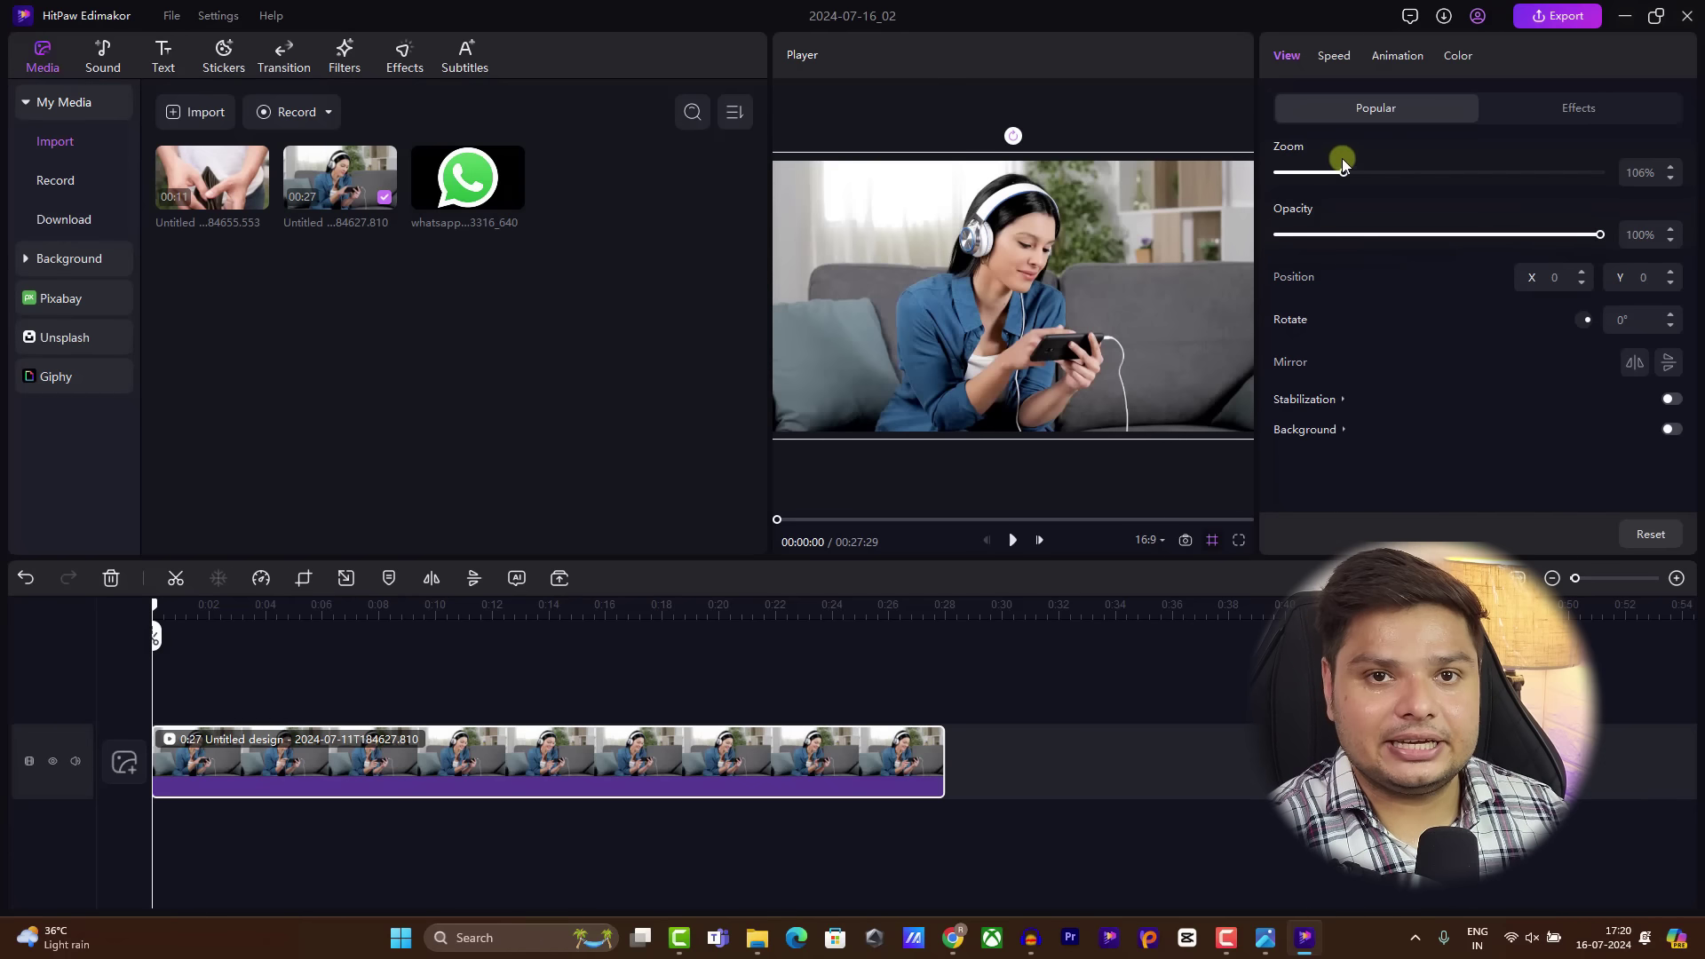
{"action": "left_click", "coordinate": [1412, 55]}
{"action": "left_click", "coordinate": [1460, 58]}
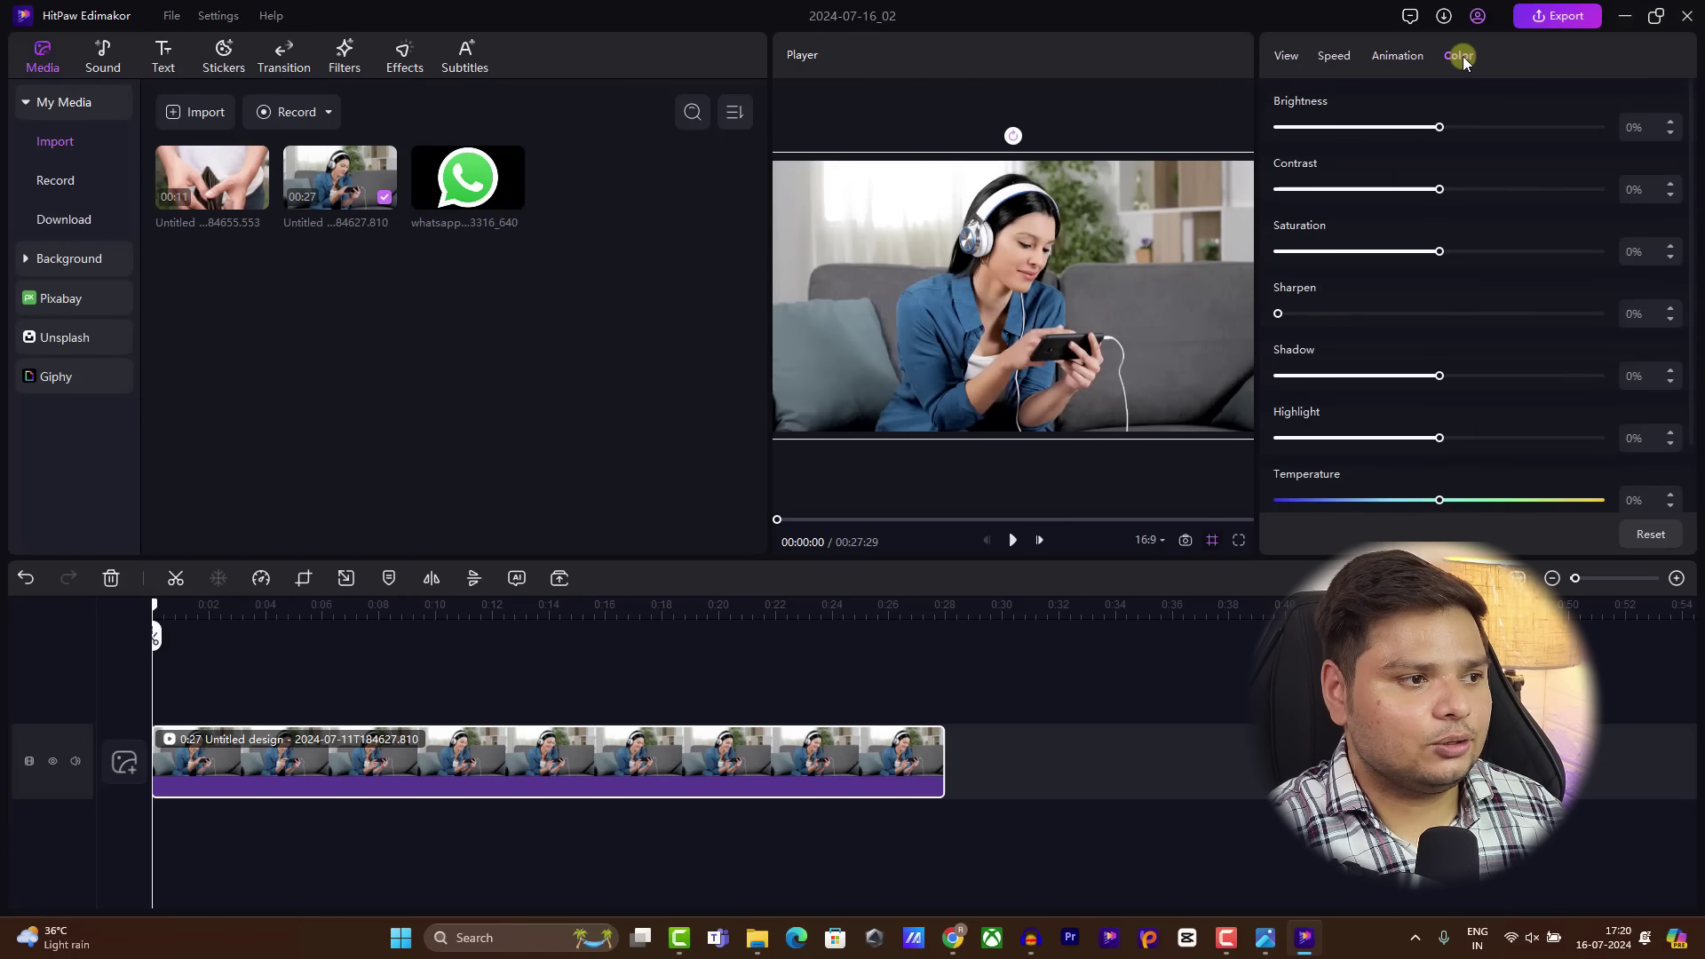
{"action": "left_click", "coordinate": [1284, 56]}
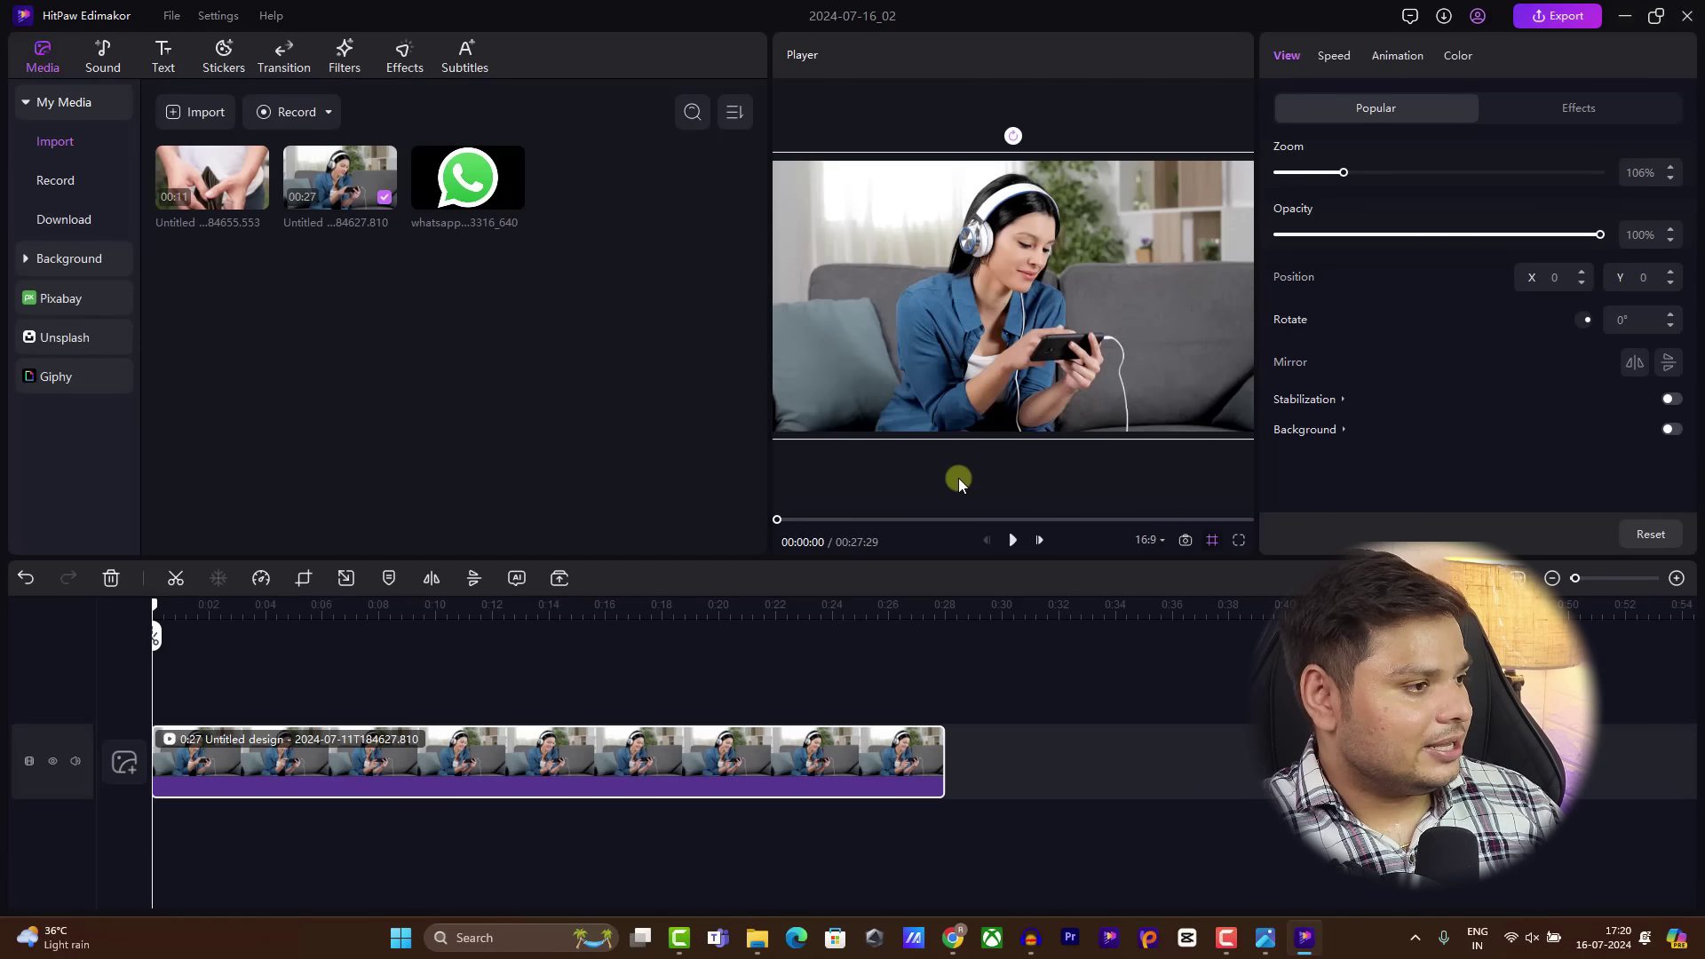
Step: Split the timeline clip at about 00:02:23
{"action": "left_click_drag", "start_coordinate": [156, 607], "coordinate": [230, 607]}
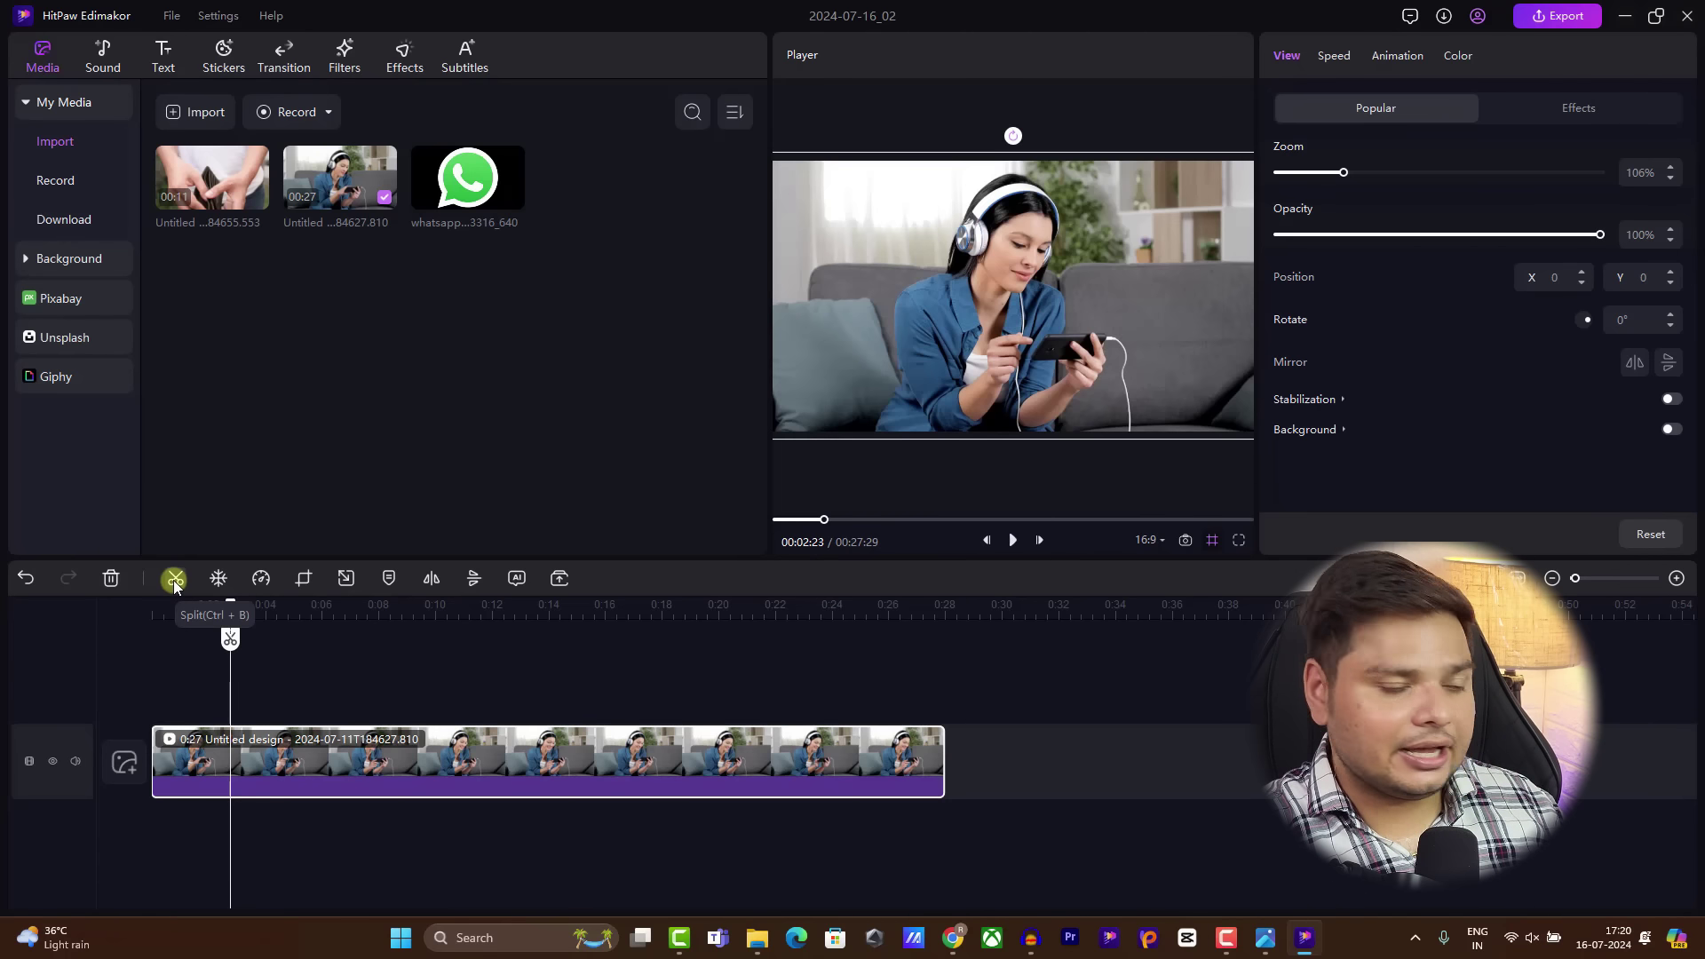
{"action": "left_click", "coordinate": [230, 611]}
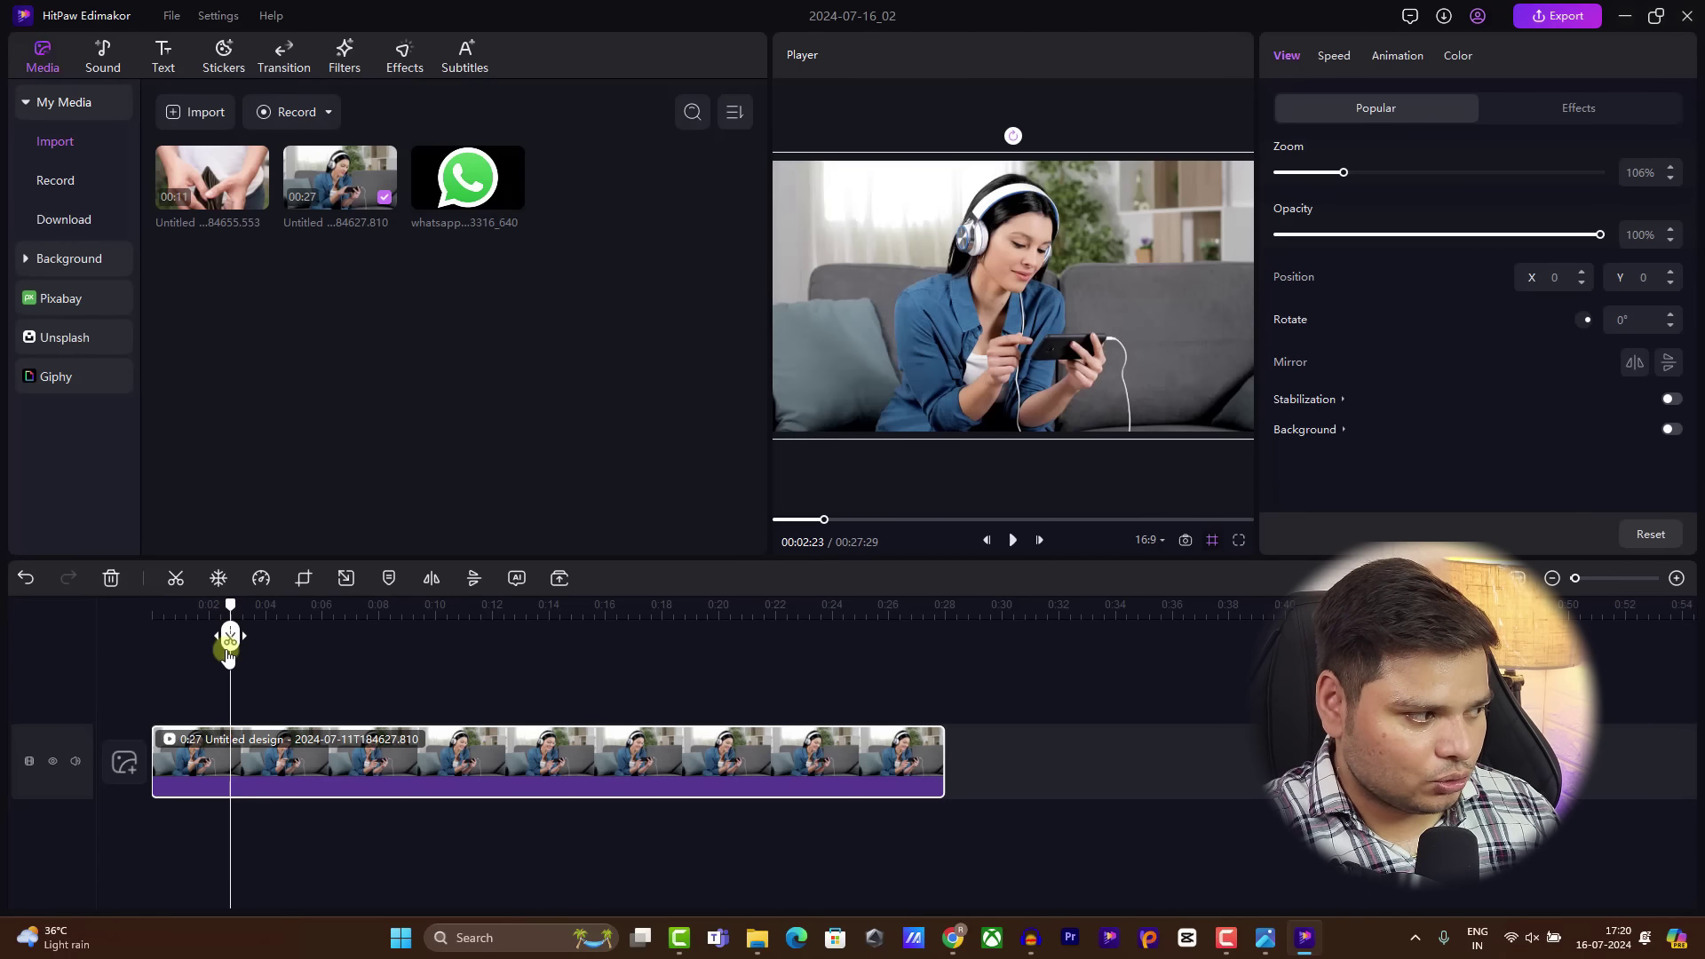
{"action": "left_click", "coordinate": [175, 579]}
Step: Split the remaining clip at about 00:03:28 and delete the short segment between the two cuts
{"action": "left_click_drag", "start_coordinate": [233, 607], "coordinate": [263, 634]}
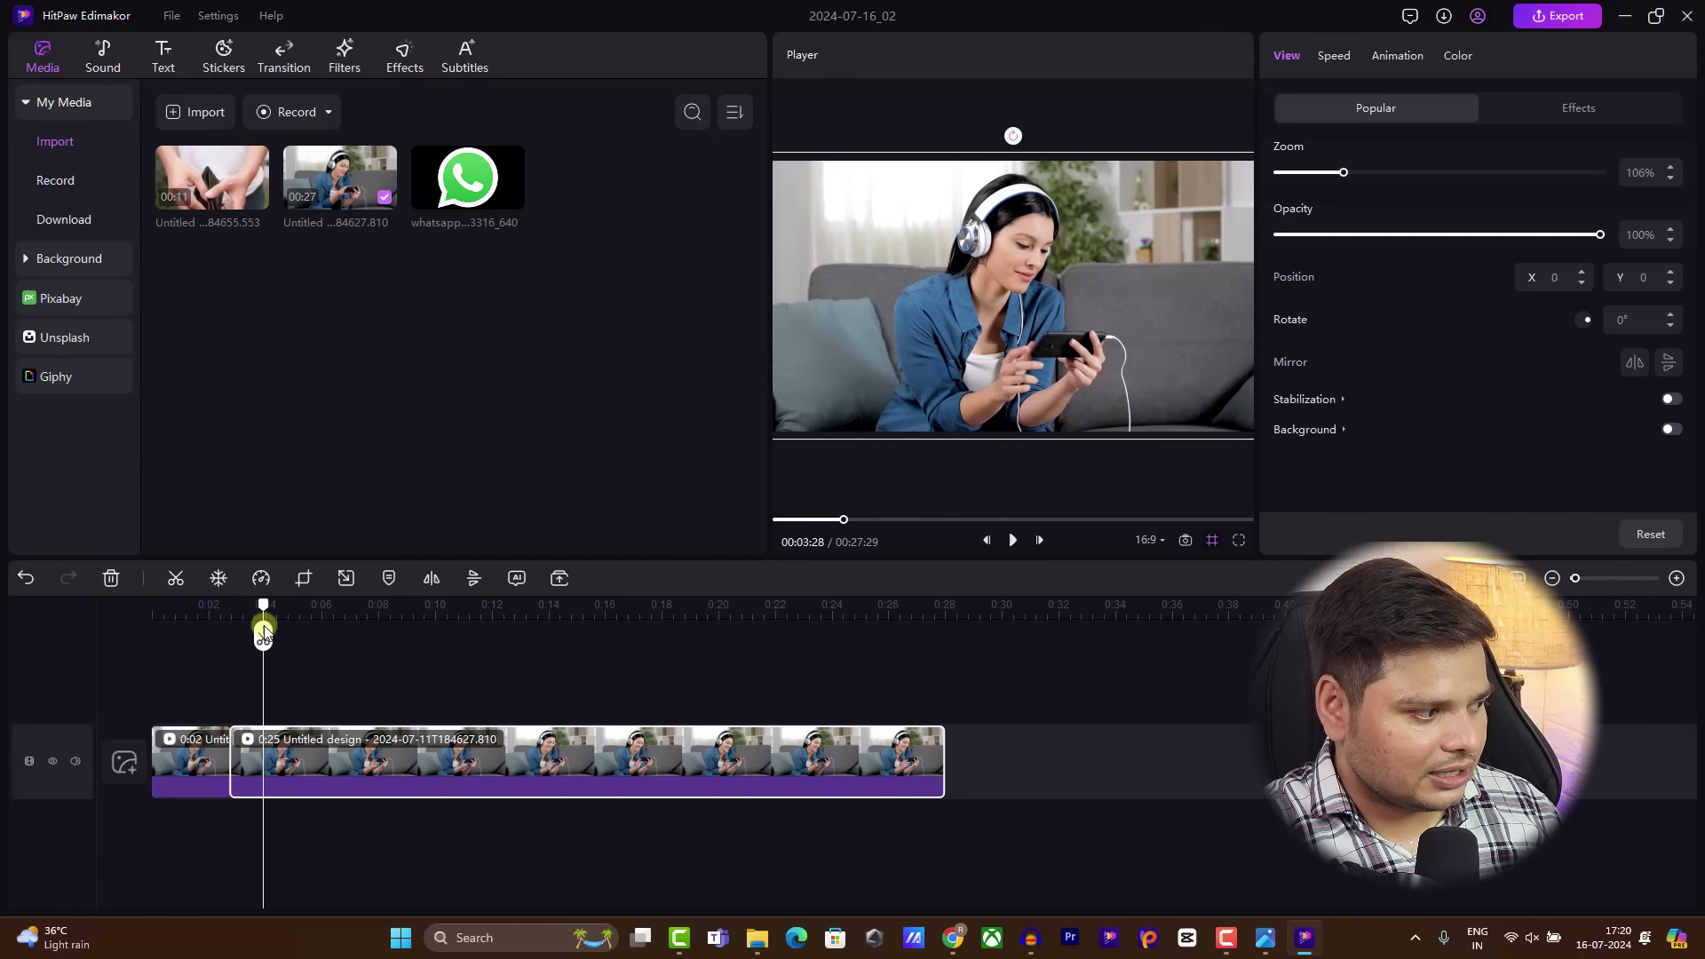
{"action": "left_click", "coordinate": [173, 579]}
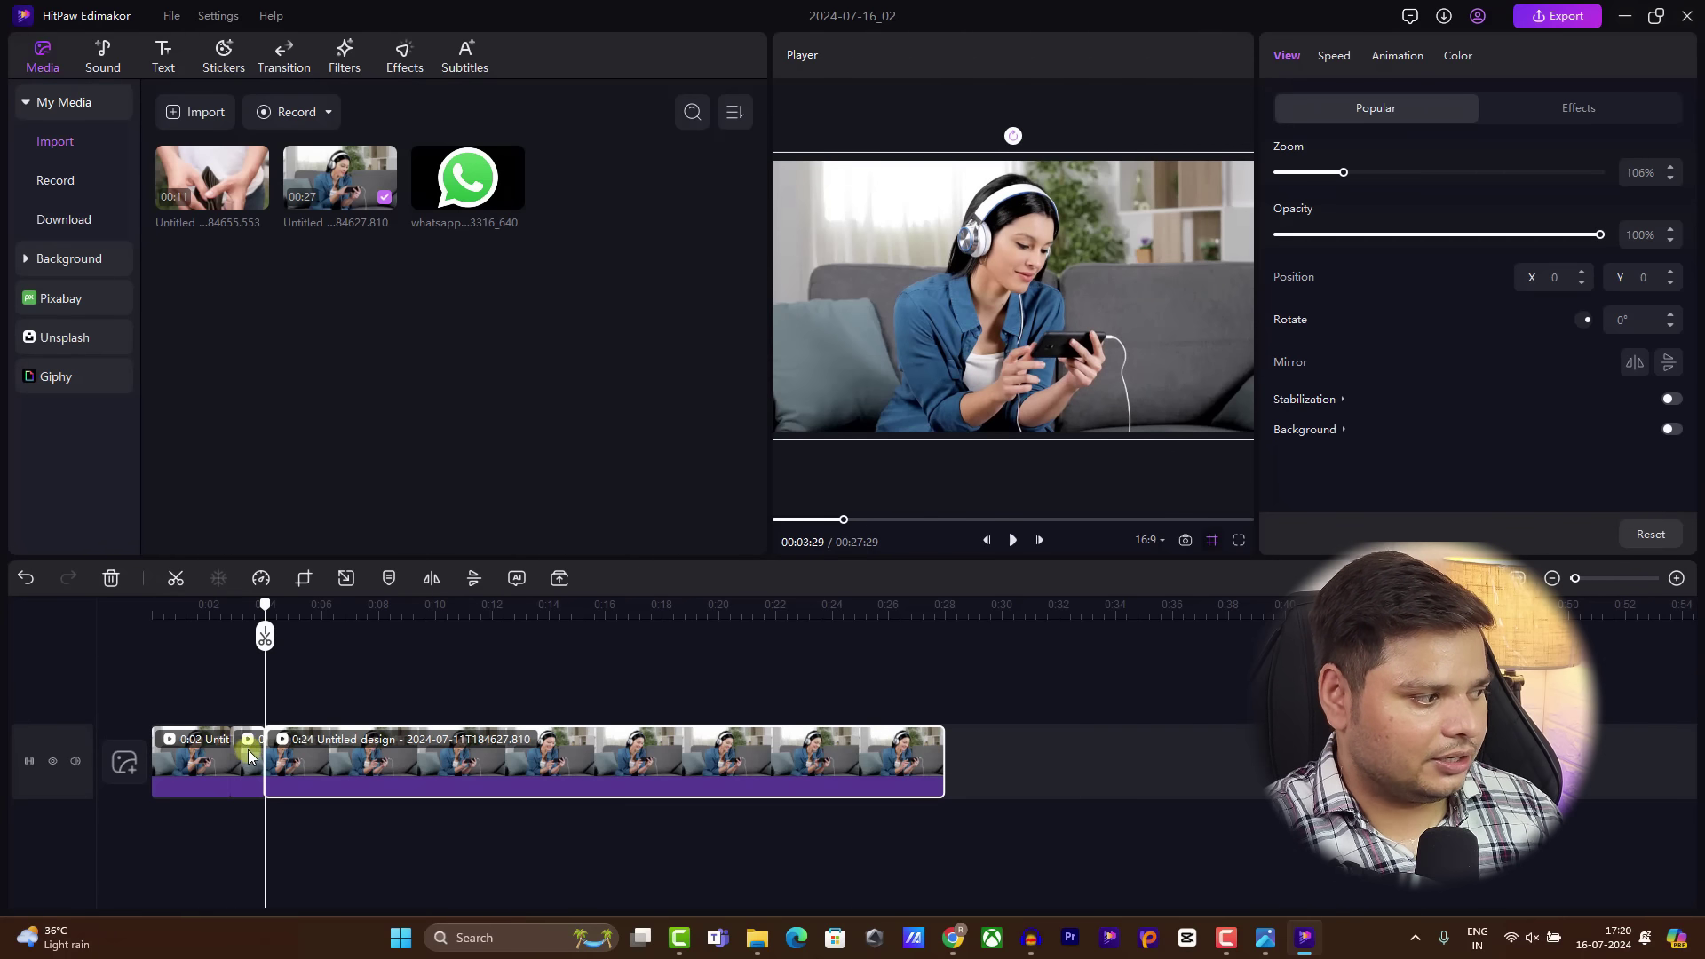
{"action": "left_click", "coordinate": [251, 761]}
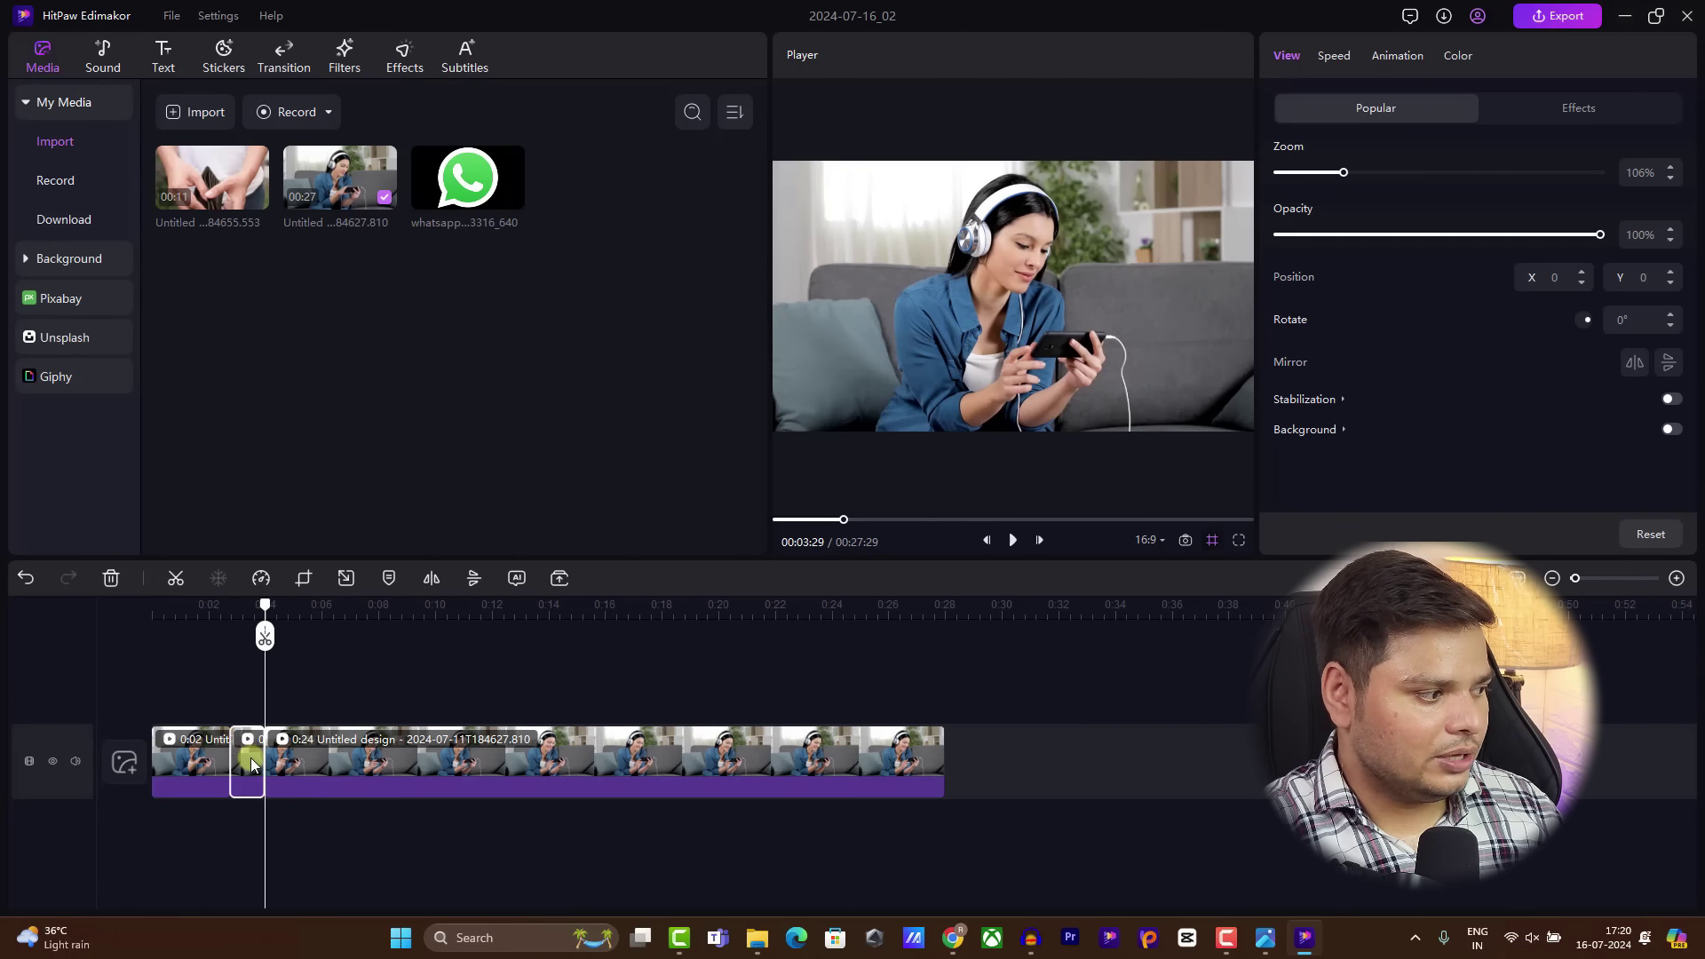
{"action": "left_click", "coordinate": [111, 578]}
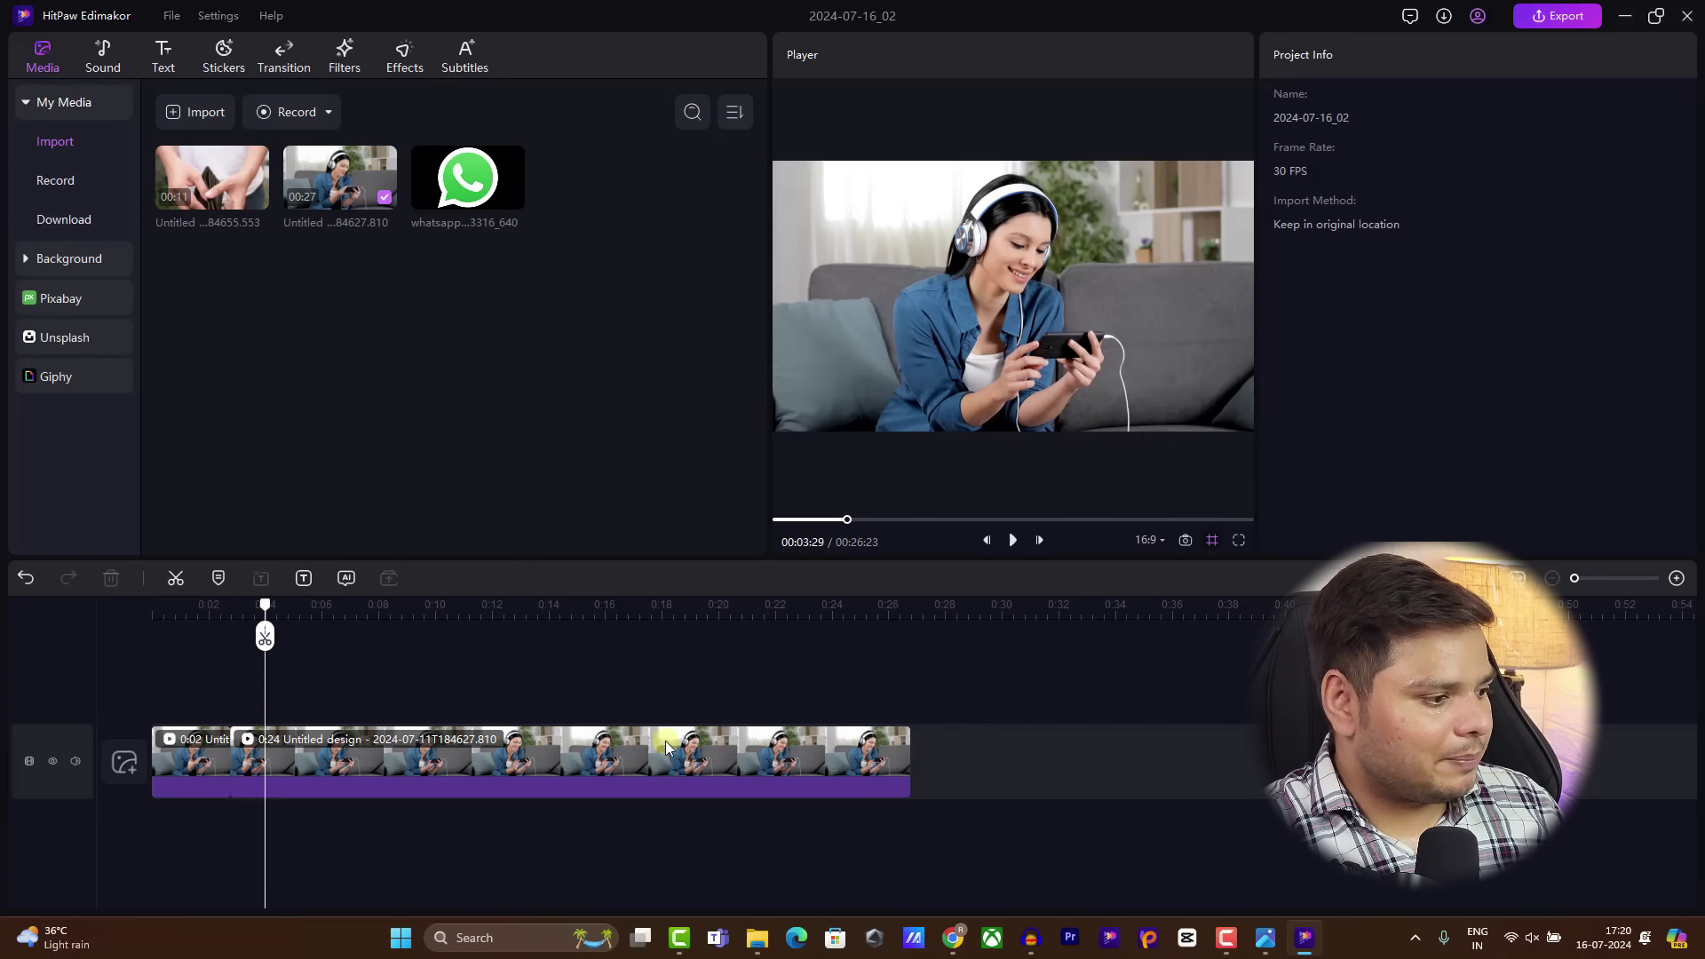
Step: Add the Blurry Roll ← motion transition at the cut between the two clips and play back that section
{"action": "left_click_drag", "start_coordinate": [264, 626], "coordinate": [215, 627]}
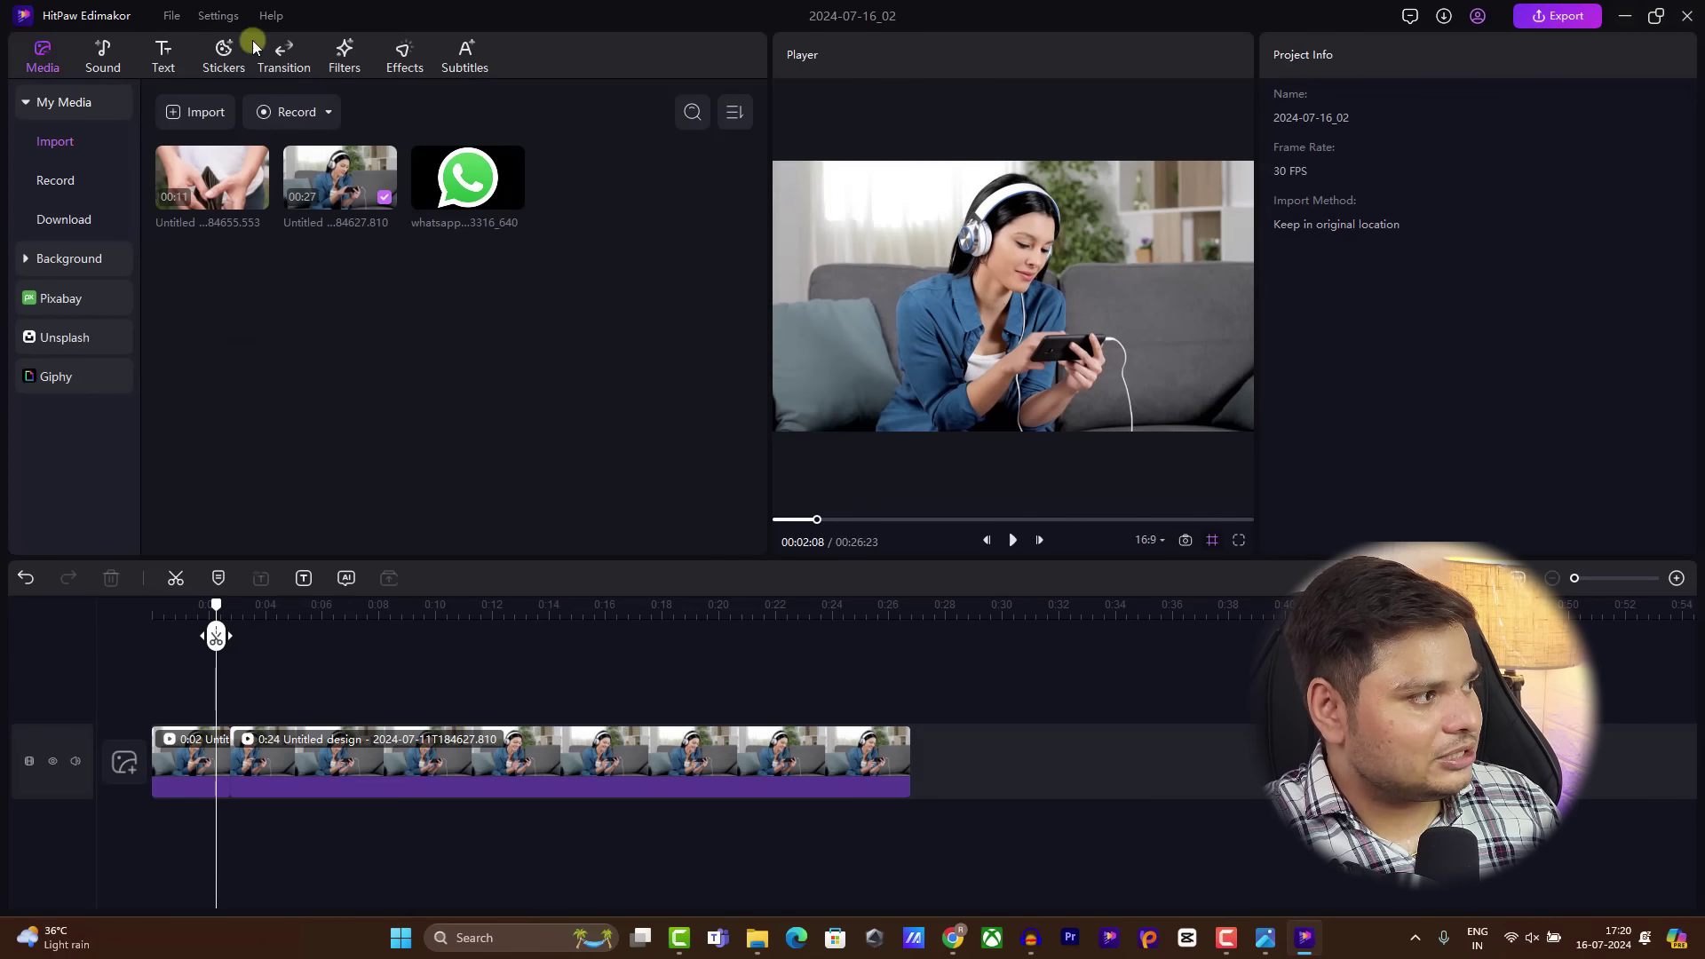
{"action": "left_click", "coordinate": [284, 59]}
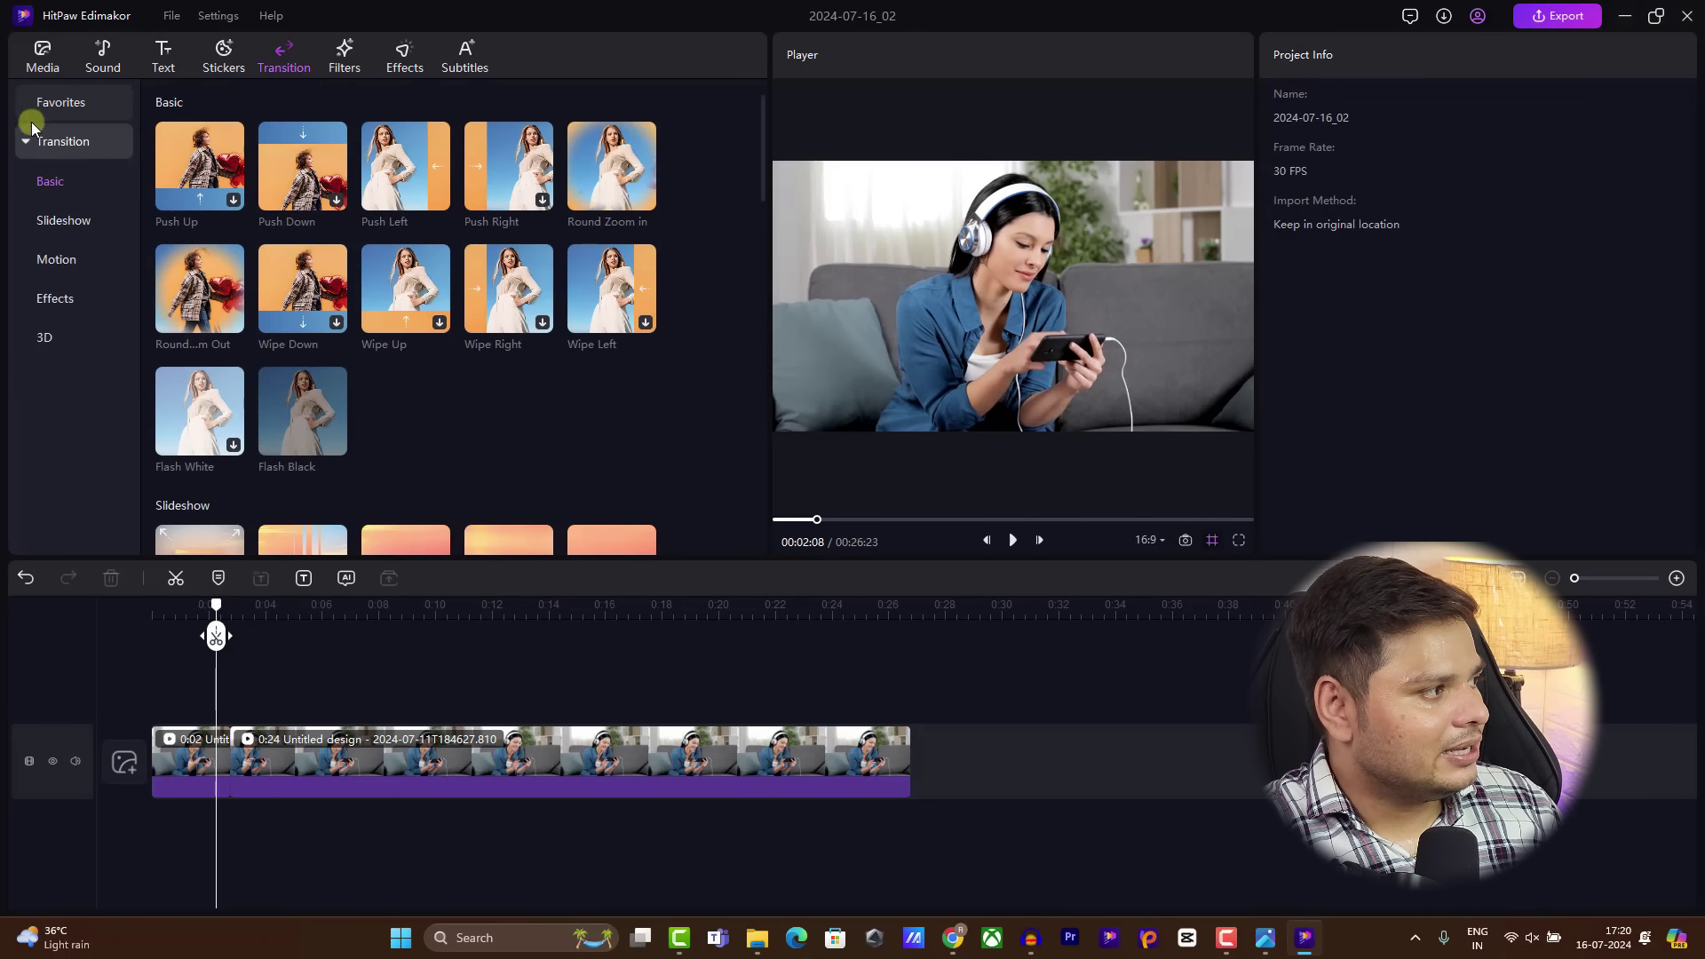
{"action": "left_click", "coordinate": [56, 259]}
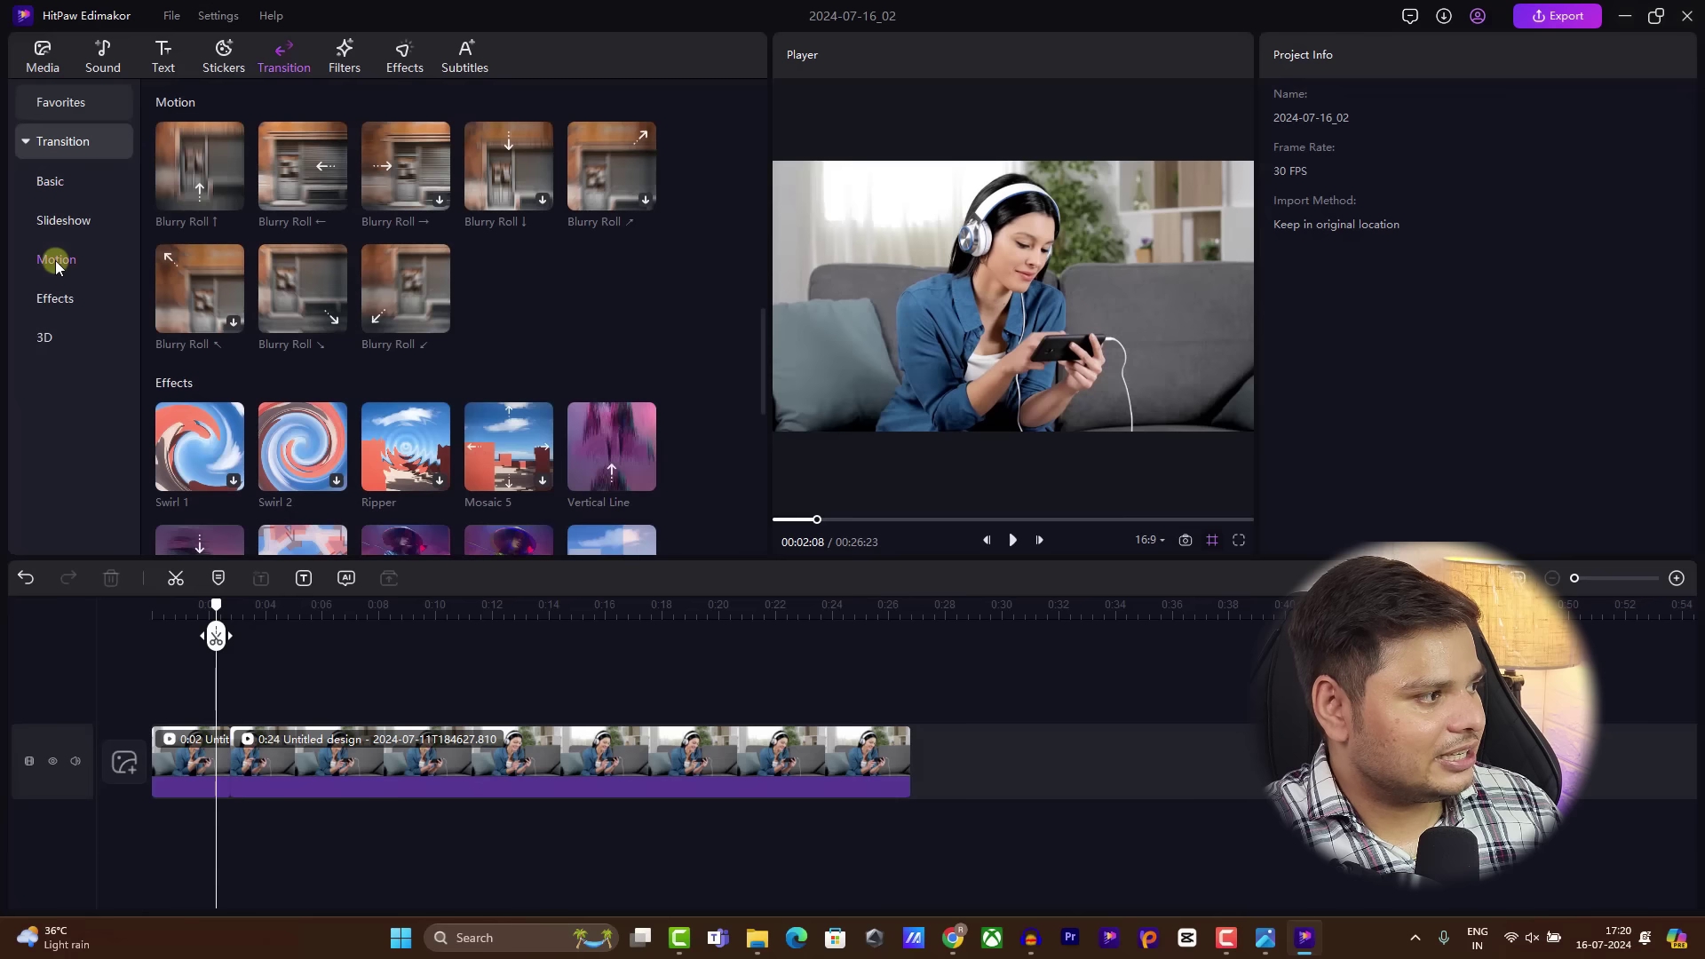
{"action": "left_click_drag", "start_coordinate": [265, 177], "coordinate": [222, 748]}
{"action": "left_click", "coordinate": [188, 608]}
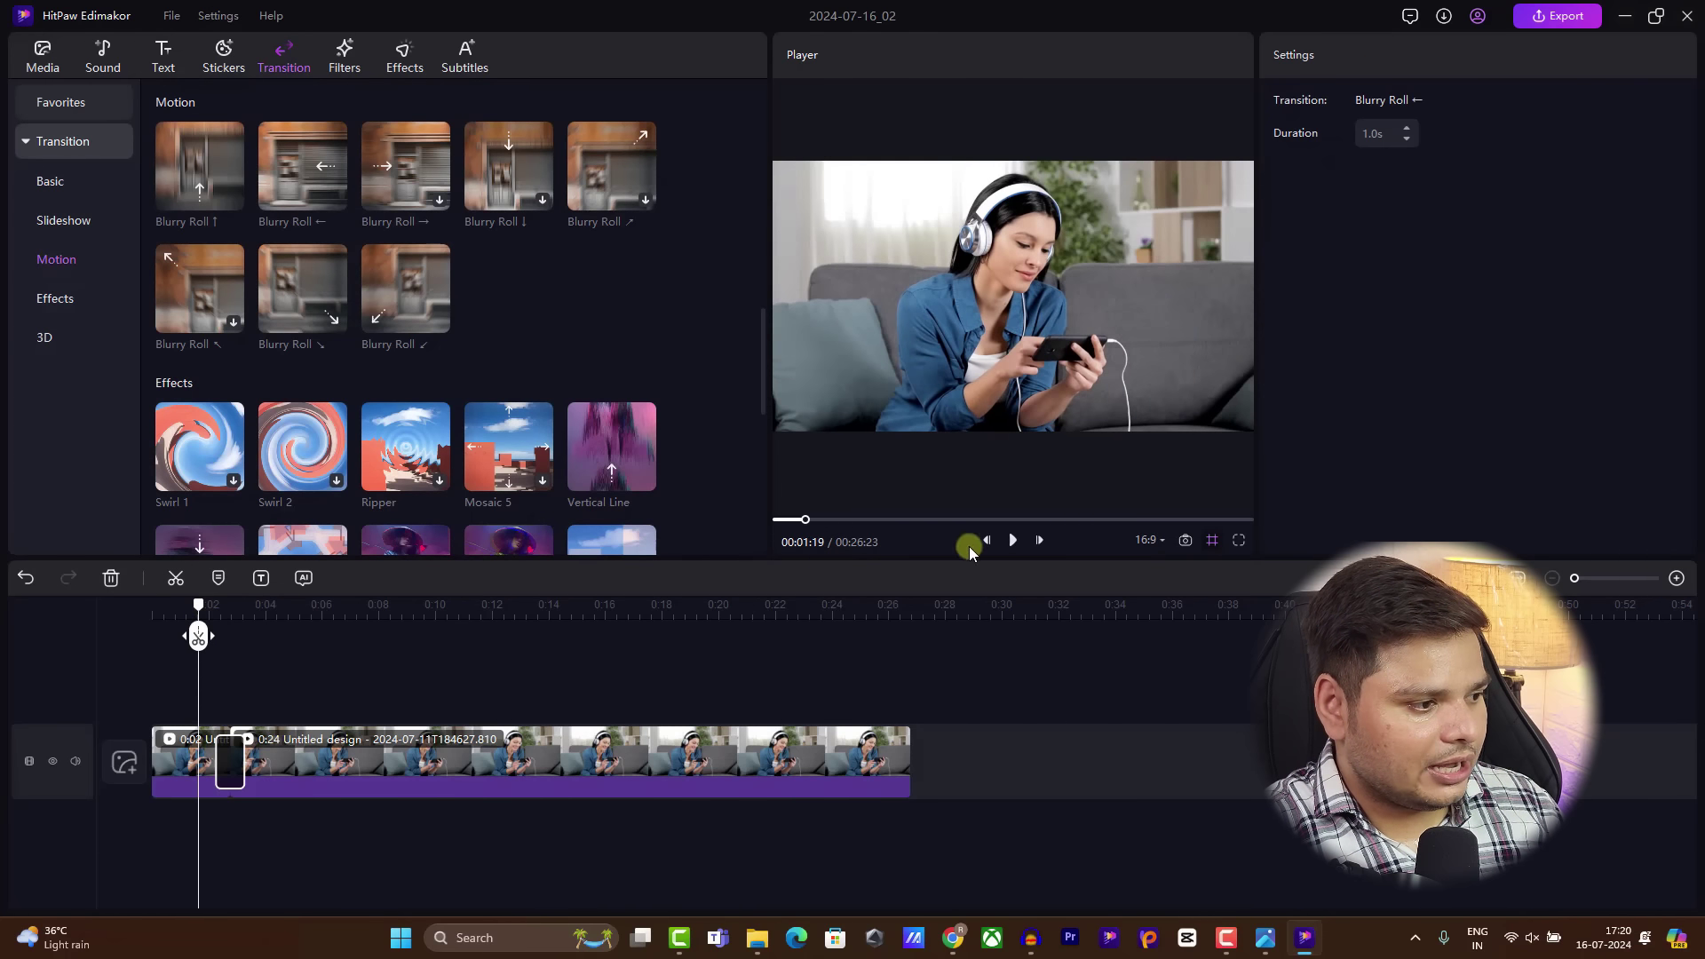
{"action": "left_click", "coordinate": [1010, 541]}
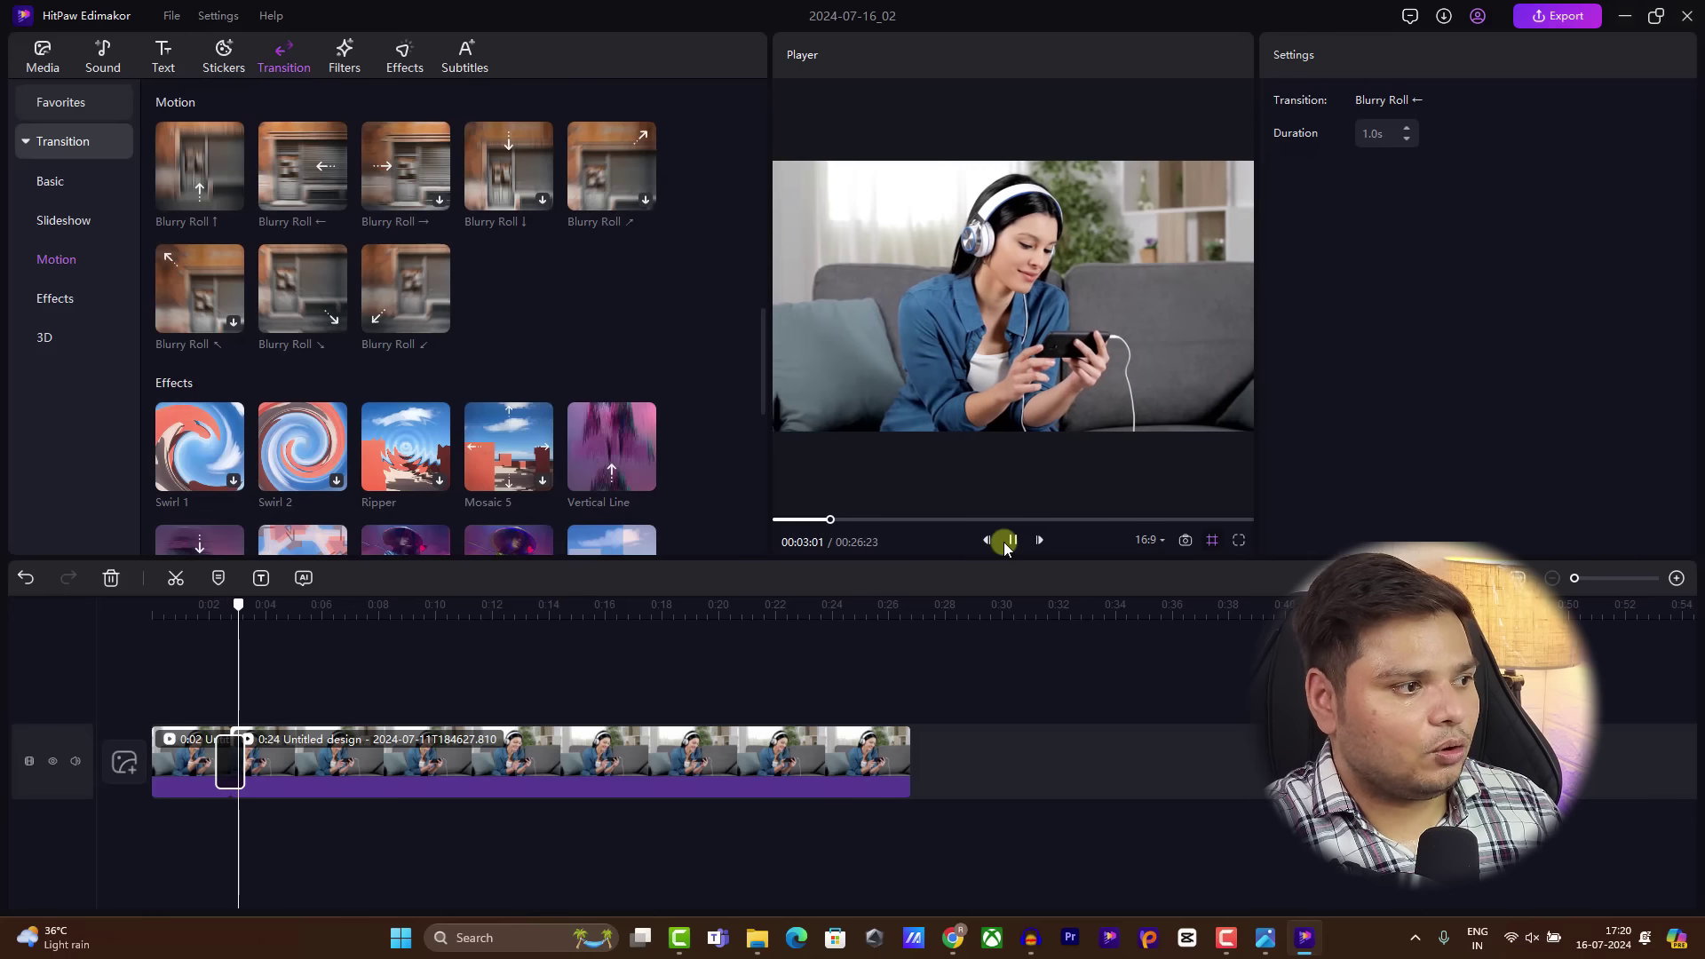
{"action": "left_click", "coordinate": [1008, 540]}
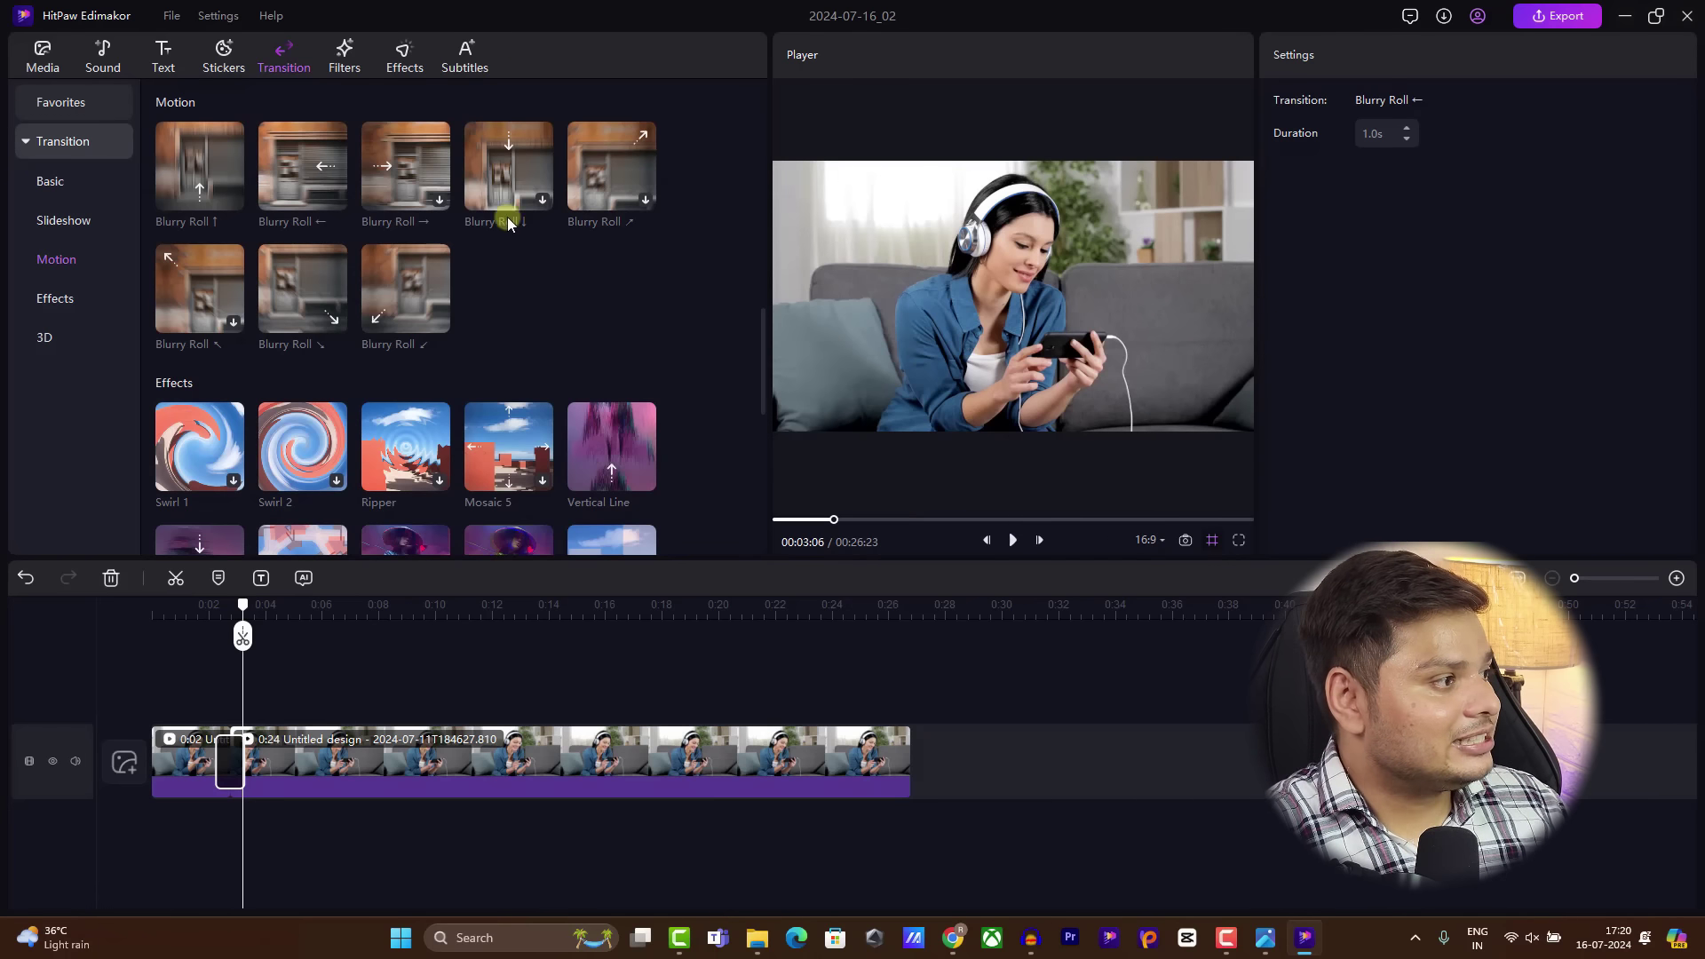
Step: Add the Film Frame effect from the Frame category above the clip at about 4 seconds and preview it
{"action": "left_click", "coordinate": [418, 58]}
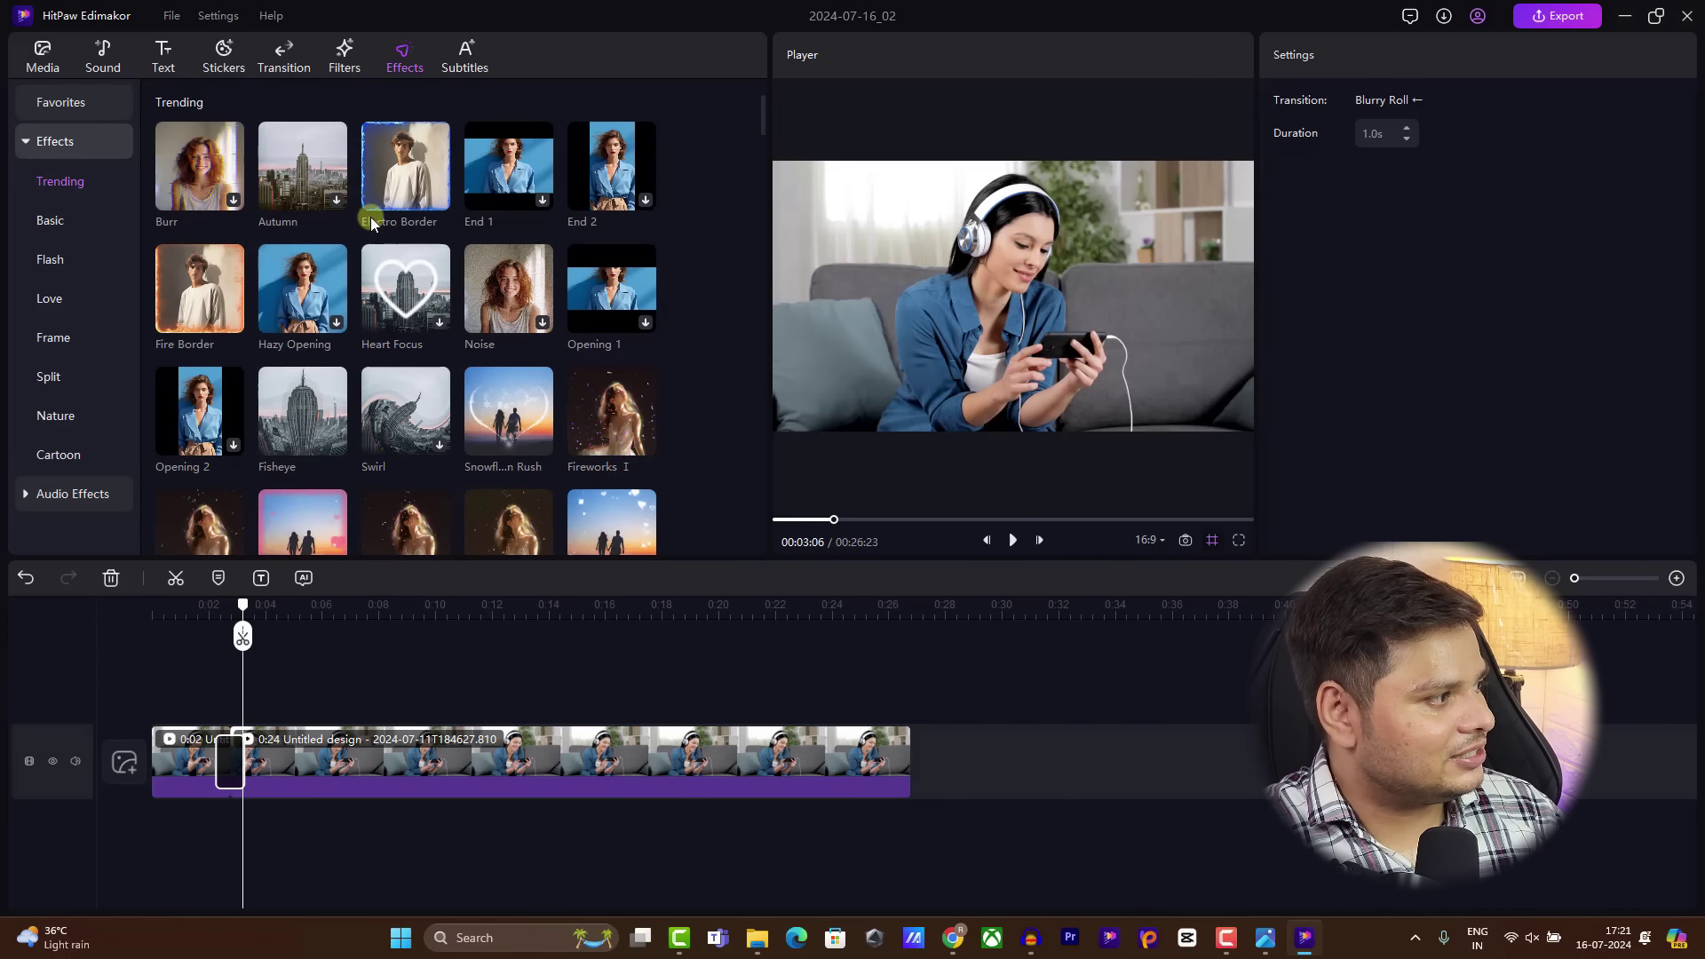
{"action": "left_click", "coordinate": [51, 338]}
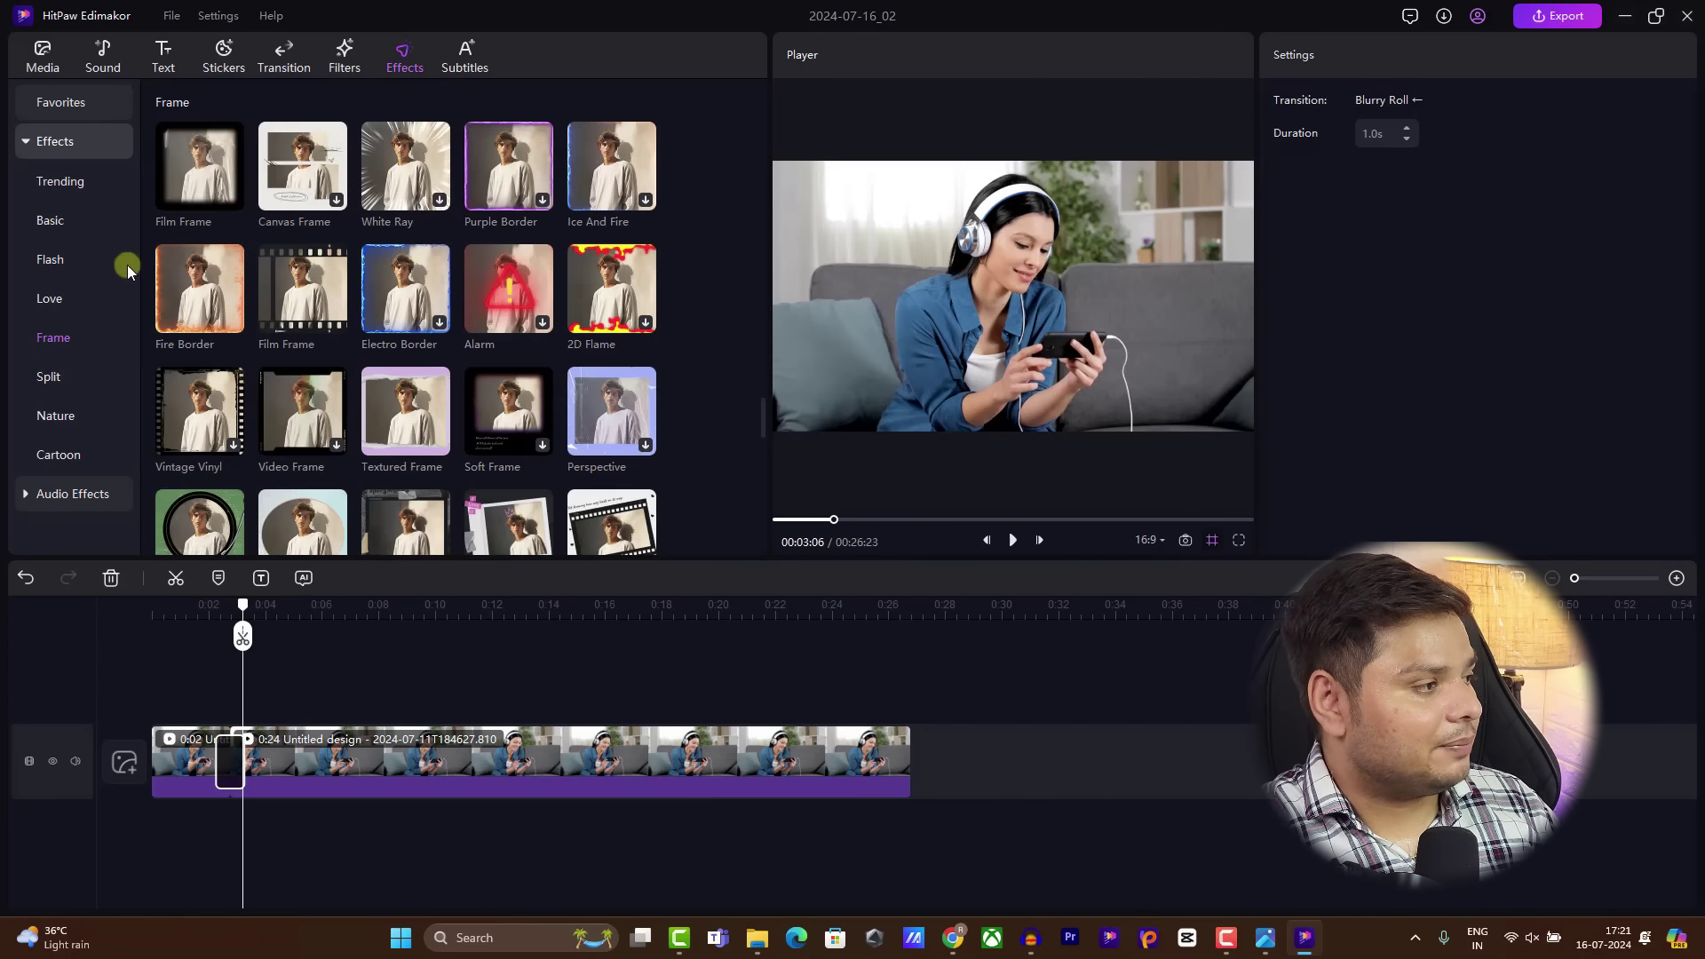
{"action": "left_click_drag", "start_coordinate": [173, 165], "coordinate": [339, 724]}
{"action": "left_click", "coordinate": [1013, 539]}
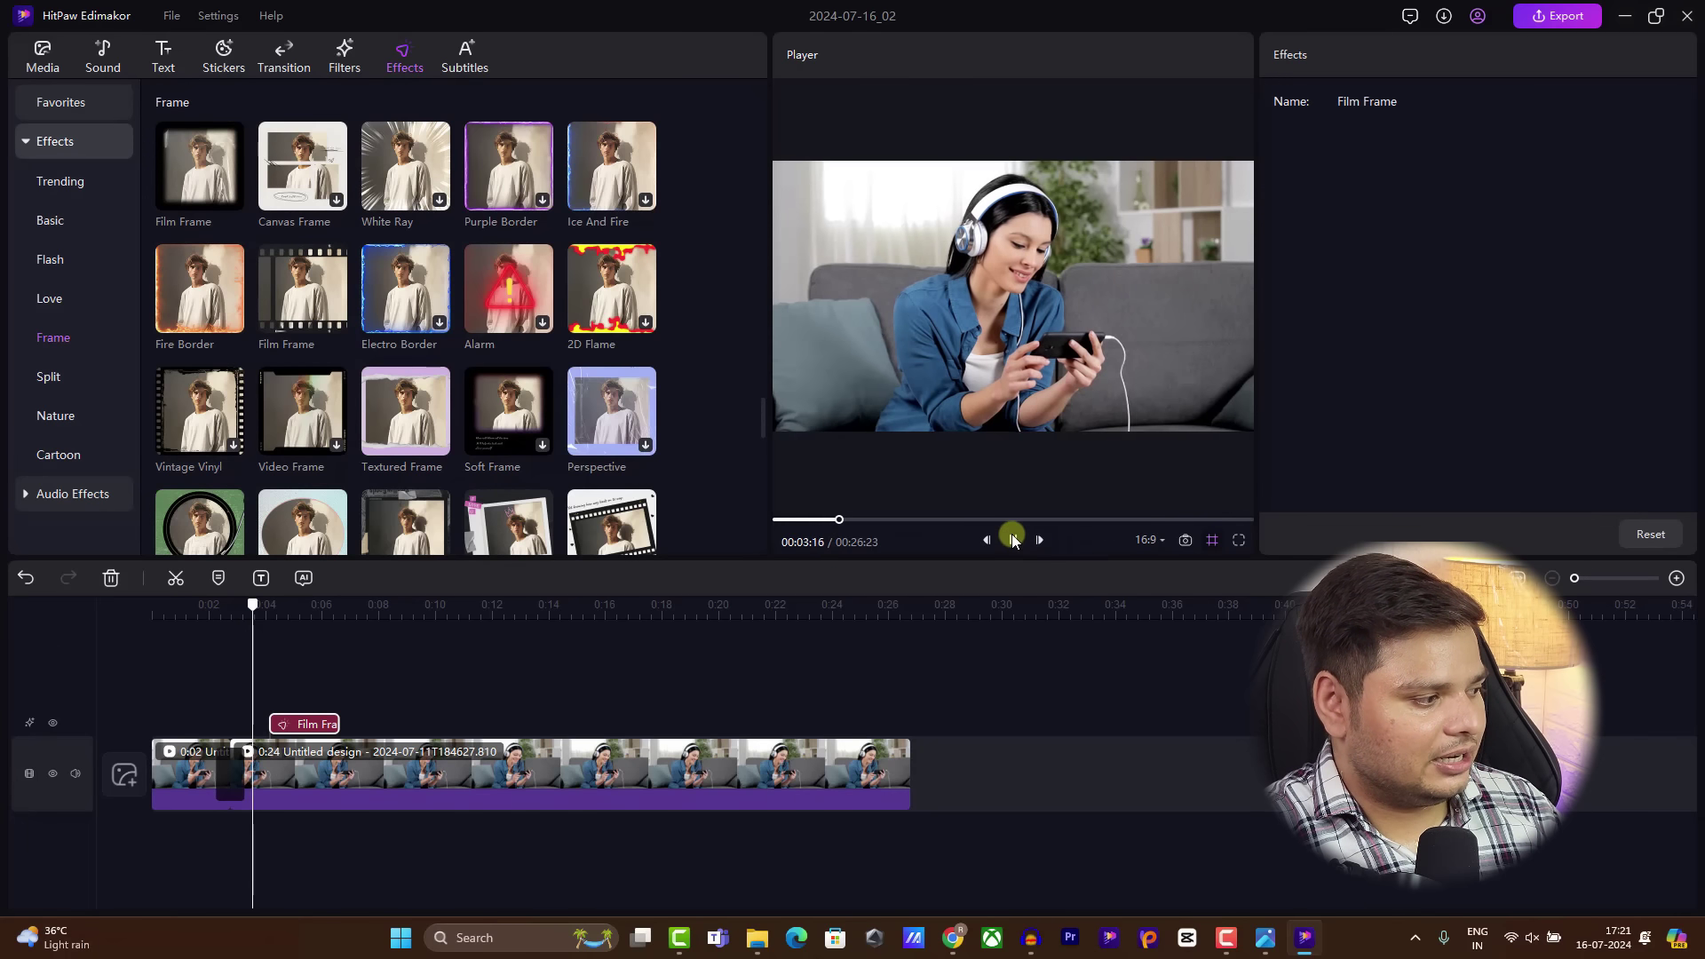
{"action": "left_click", "coordinate": [1013, 539]}
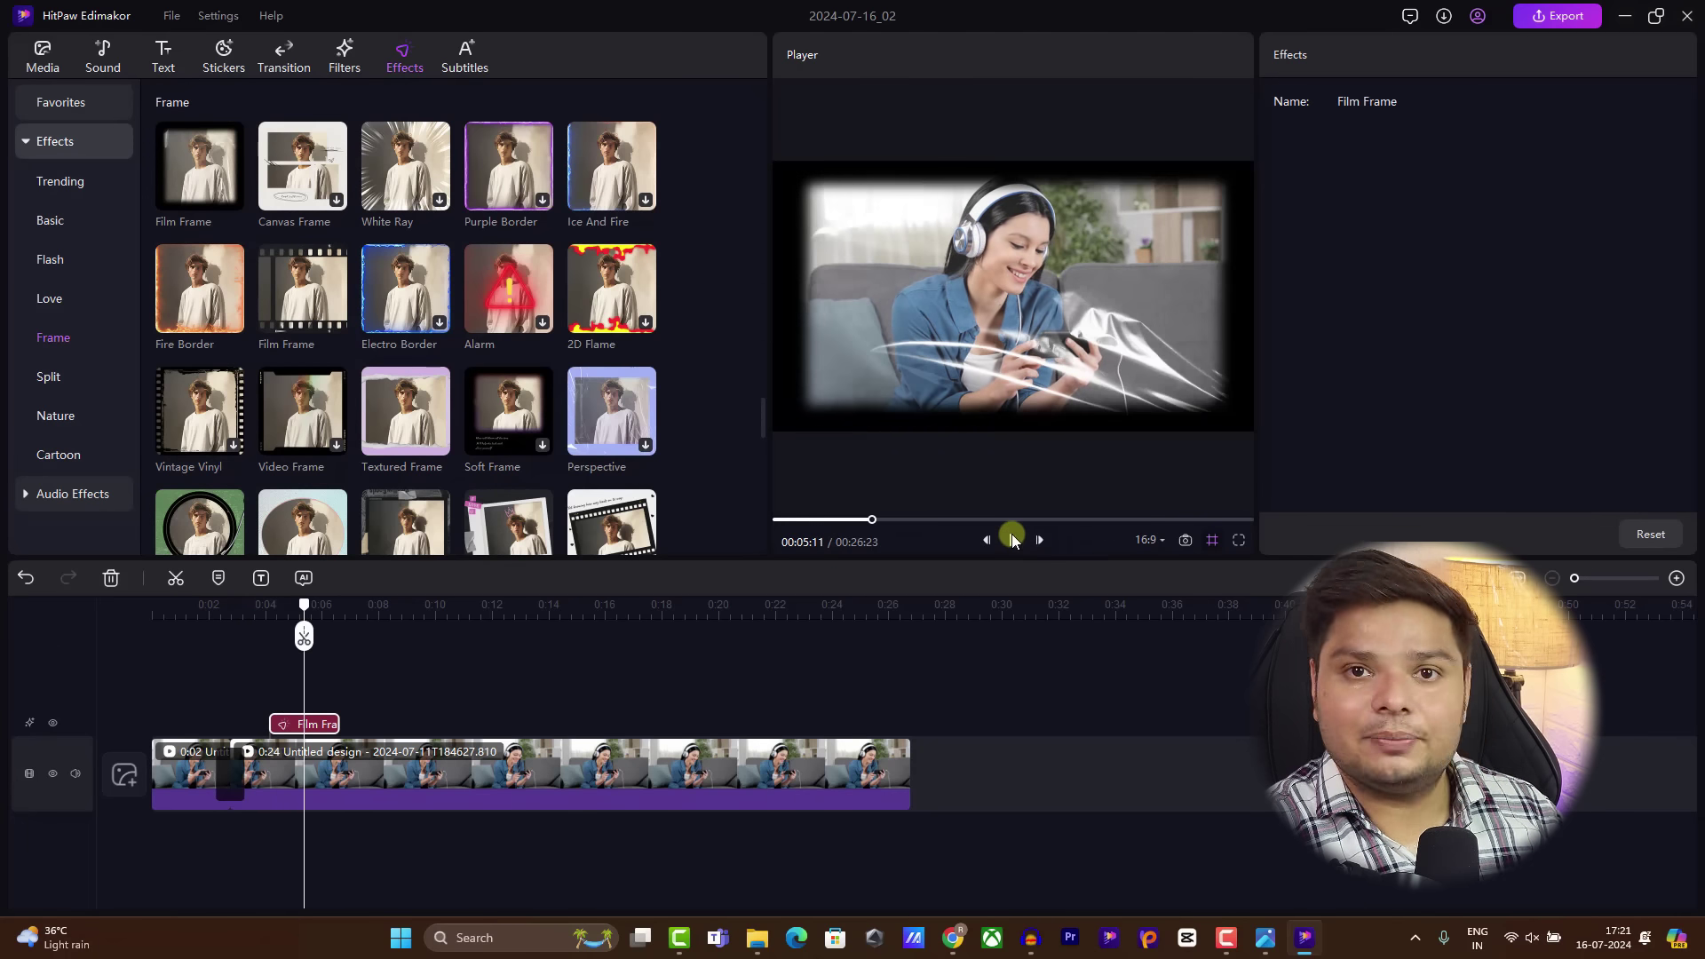
Step: Add the Mosaic 2 effect from the Basic category directly after the Film Frame effect on the timeline
{"action": "left_click", "coordinate": [58, 232]}
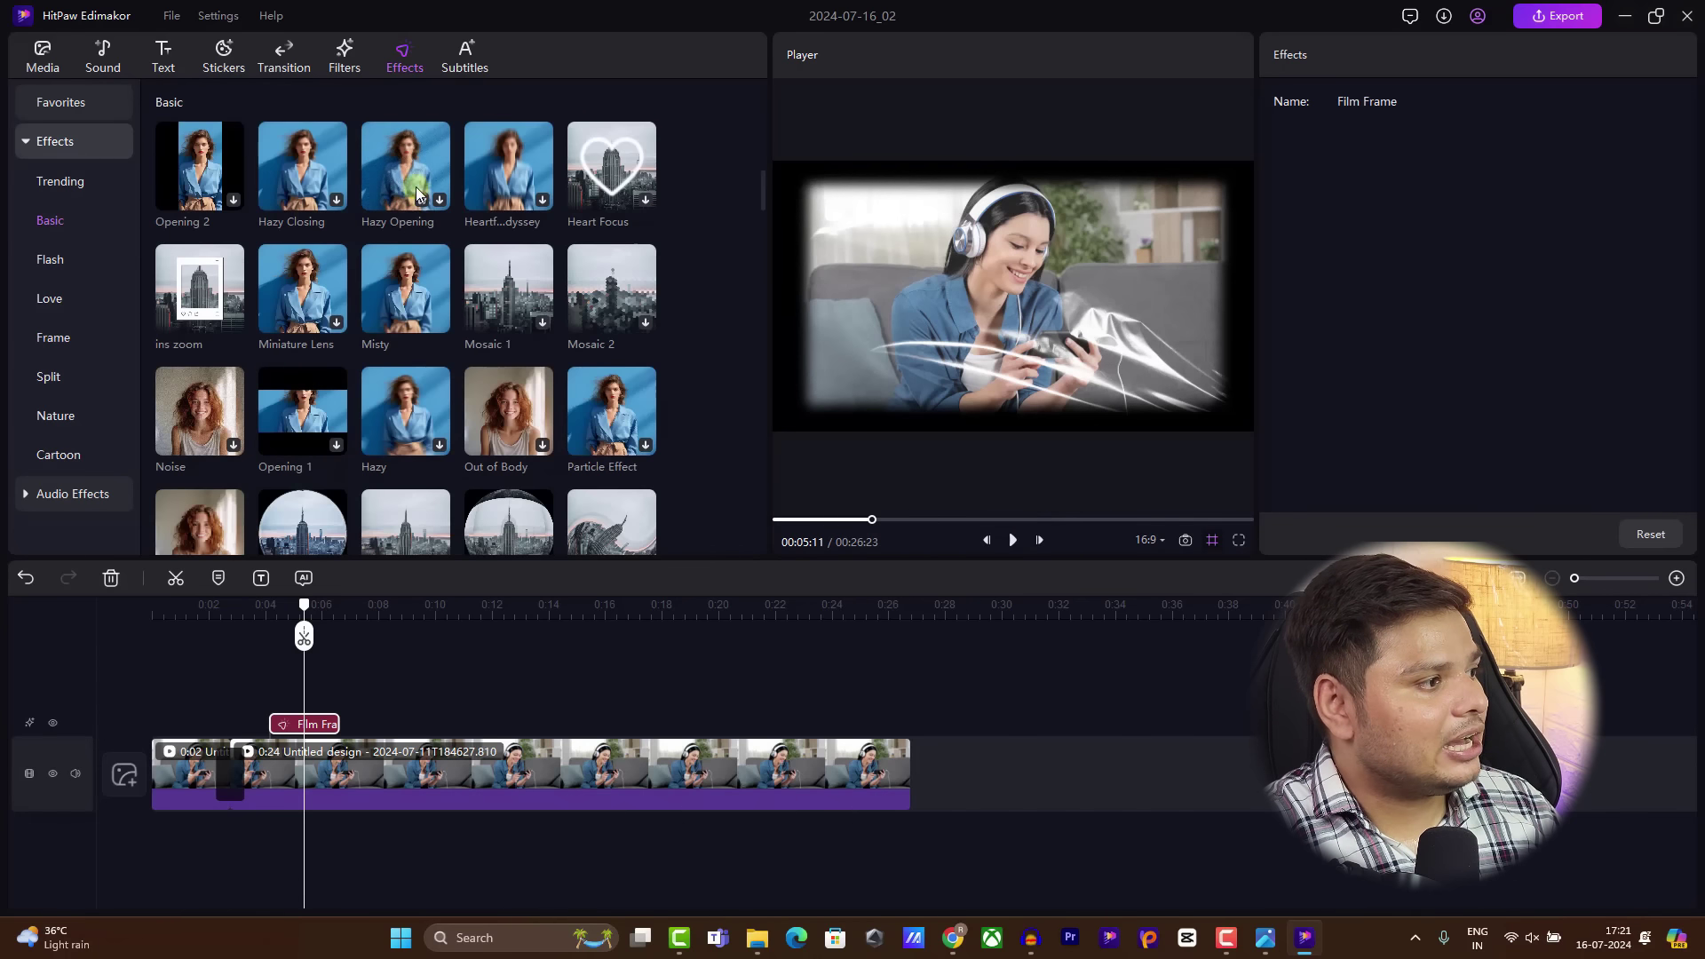
{"action": "left_click_drag", "start_coordinate": [613, 293], "coordinate": [355, 718]}
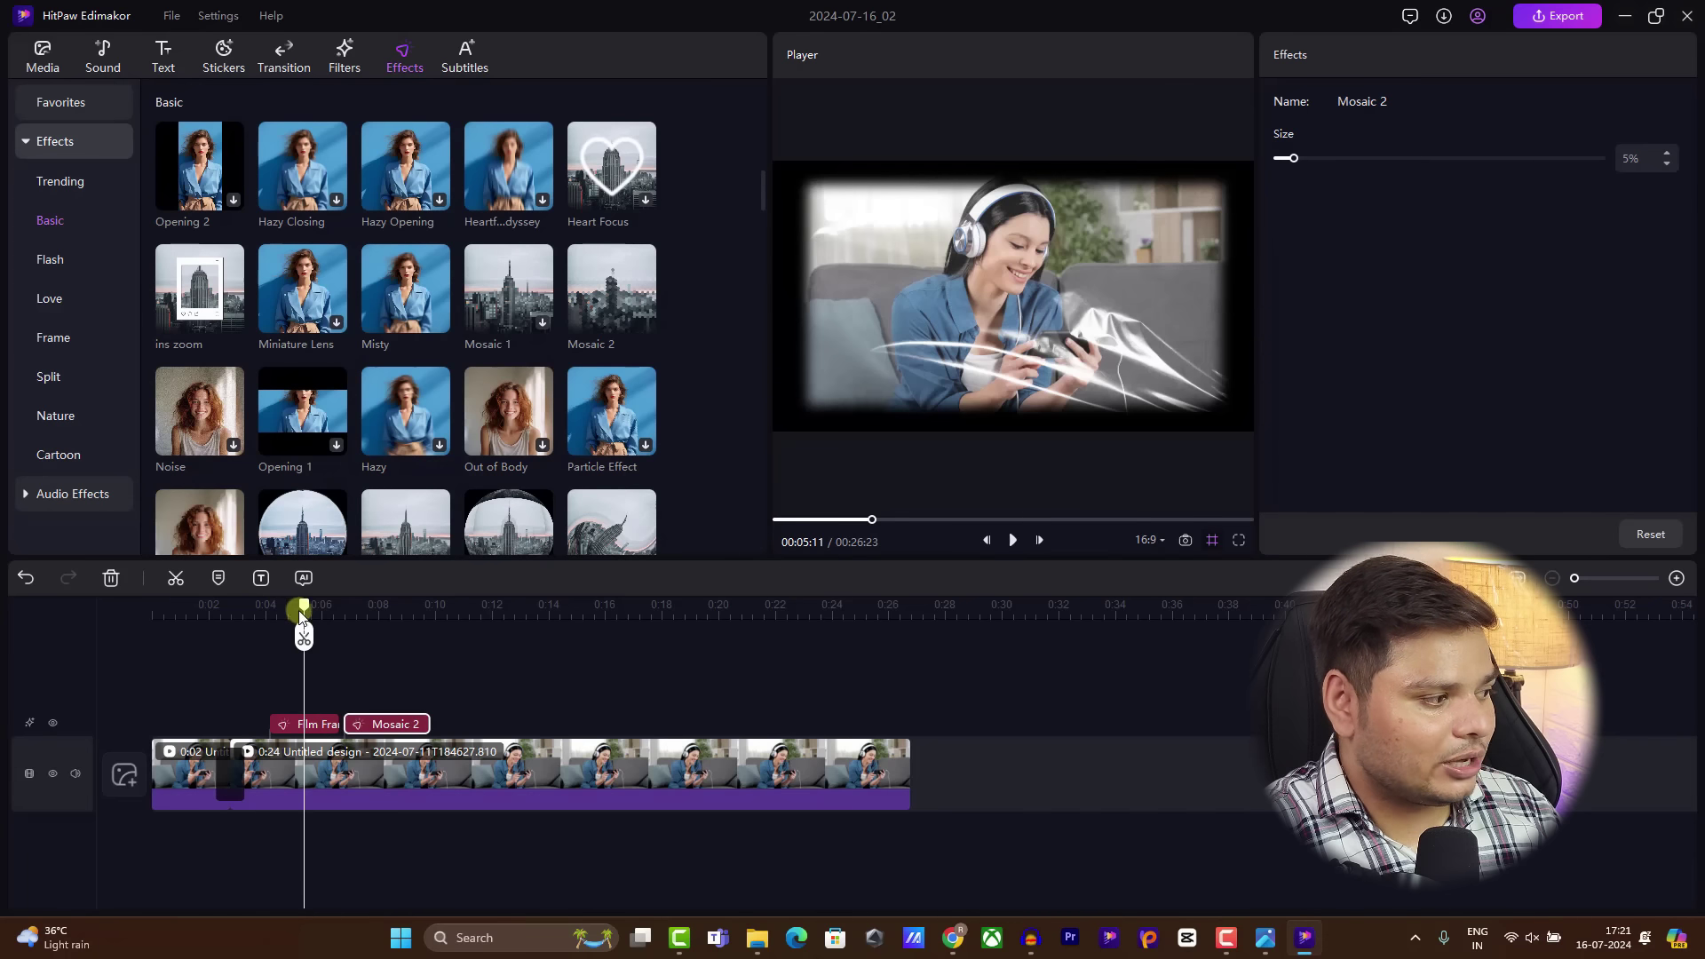
Step: Play back the section with the Mosaic 2 effect and undo its addition to the timeline
{"action": "left_click_drag", "start_coordinate": [302, 612], "coordinate": [340, 620]}
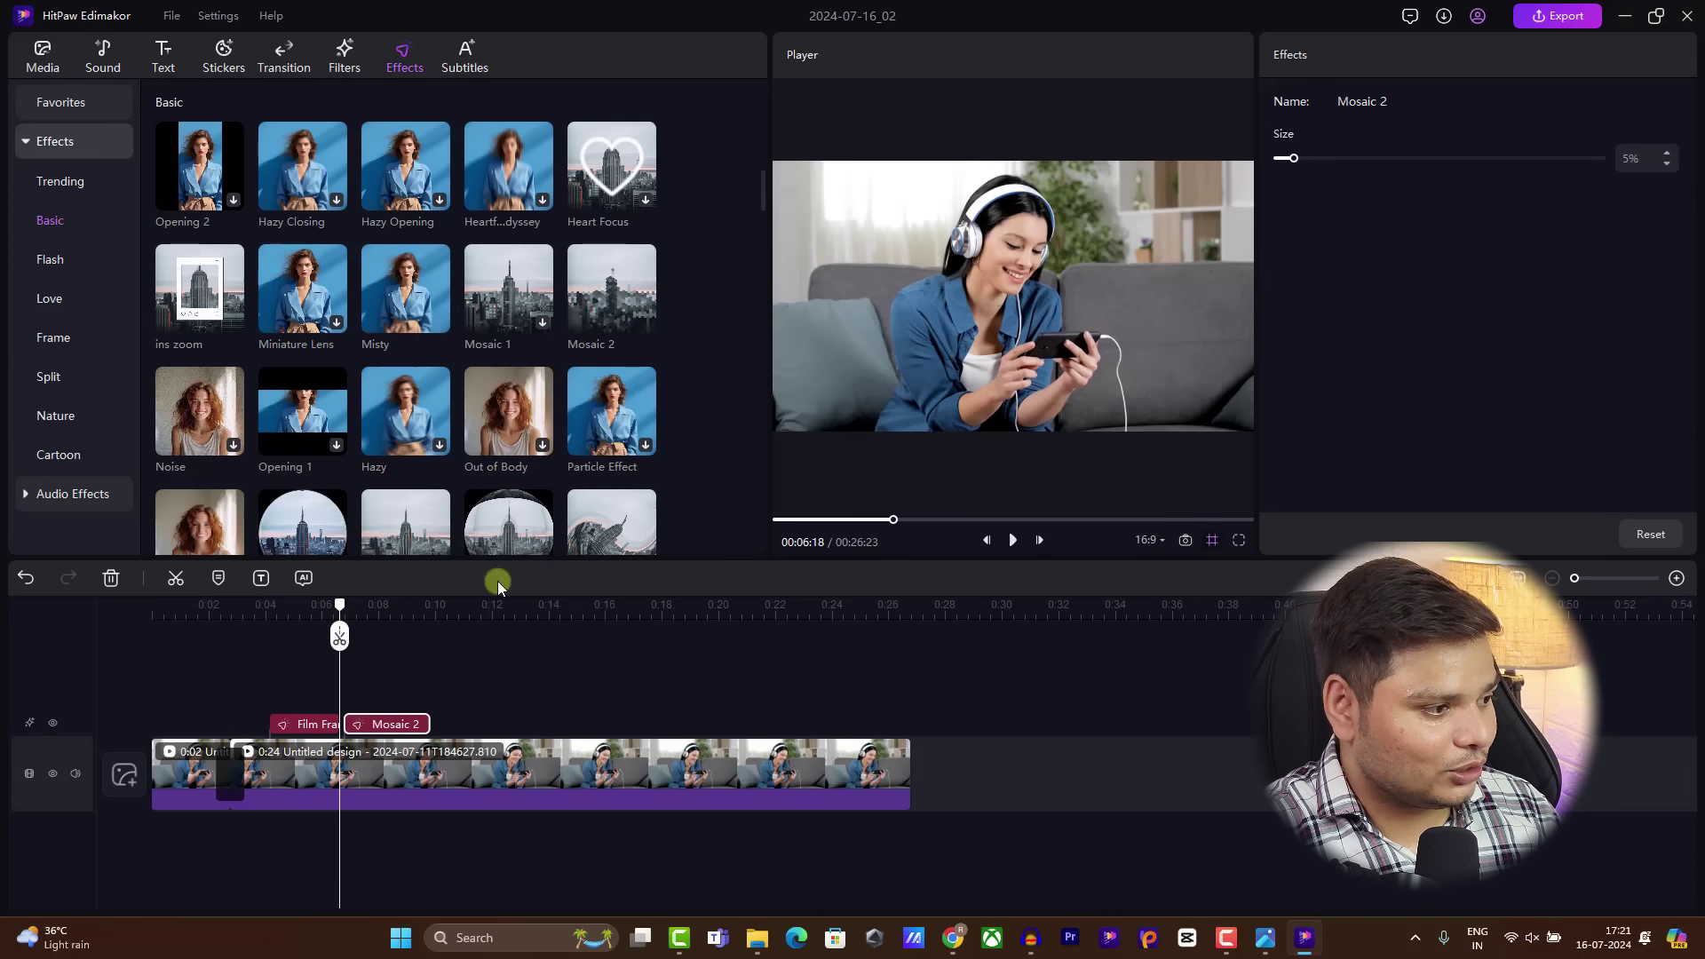
{"action": "left_click", "coordinate": [1010, 540]}
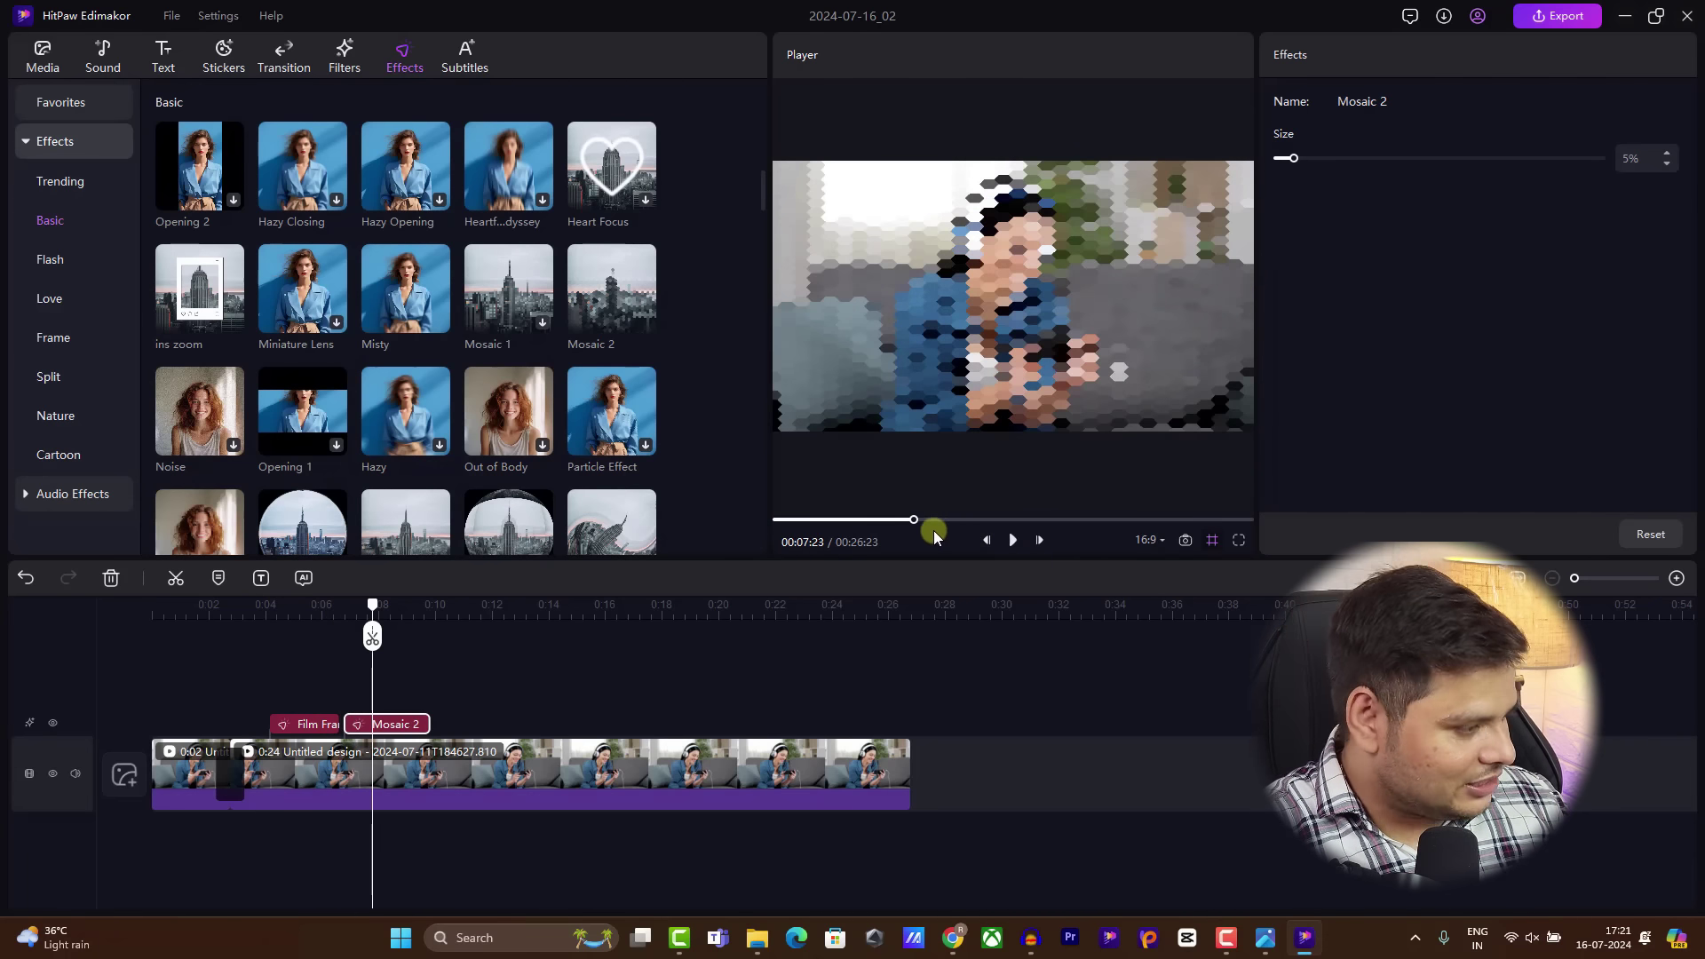
{"action": "key", "text": "ctrl+z"}
Step: Try the Mosaic 1 effect above the clip at about 8 seconds, preview it and undo its addition
{"action": "left_click_drag", "start_coordinate": [511, 297], "coordinate": [374, 711]}
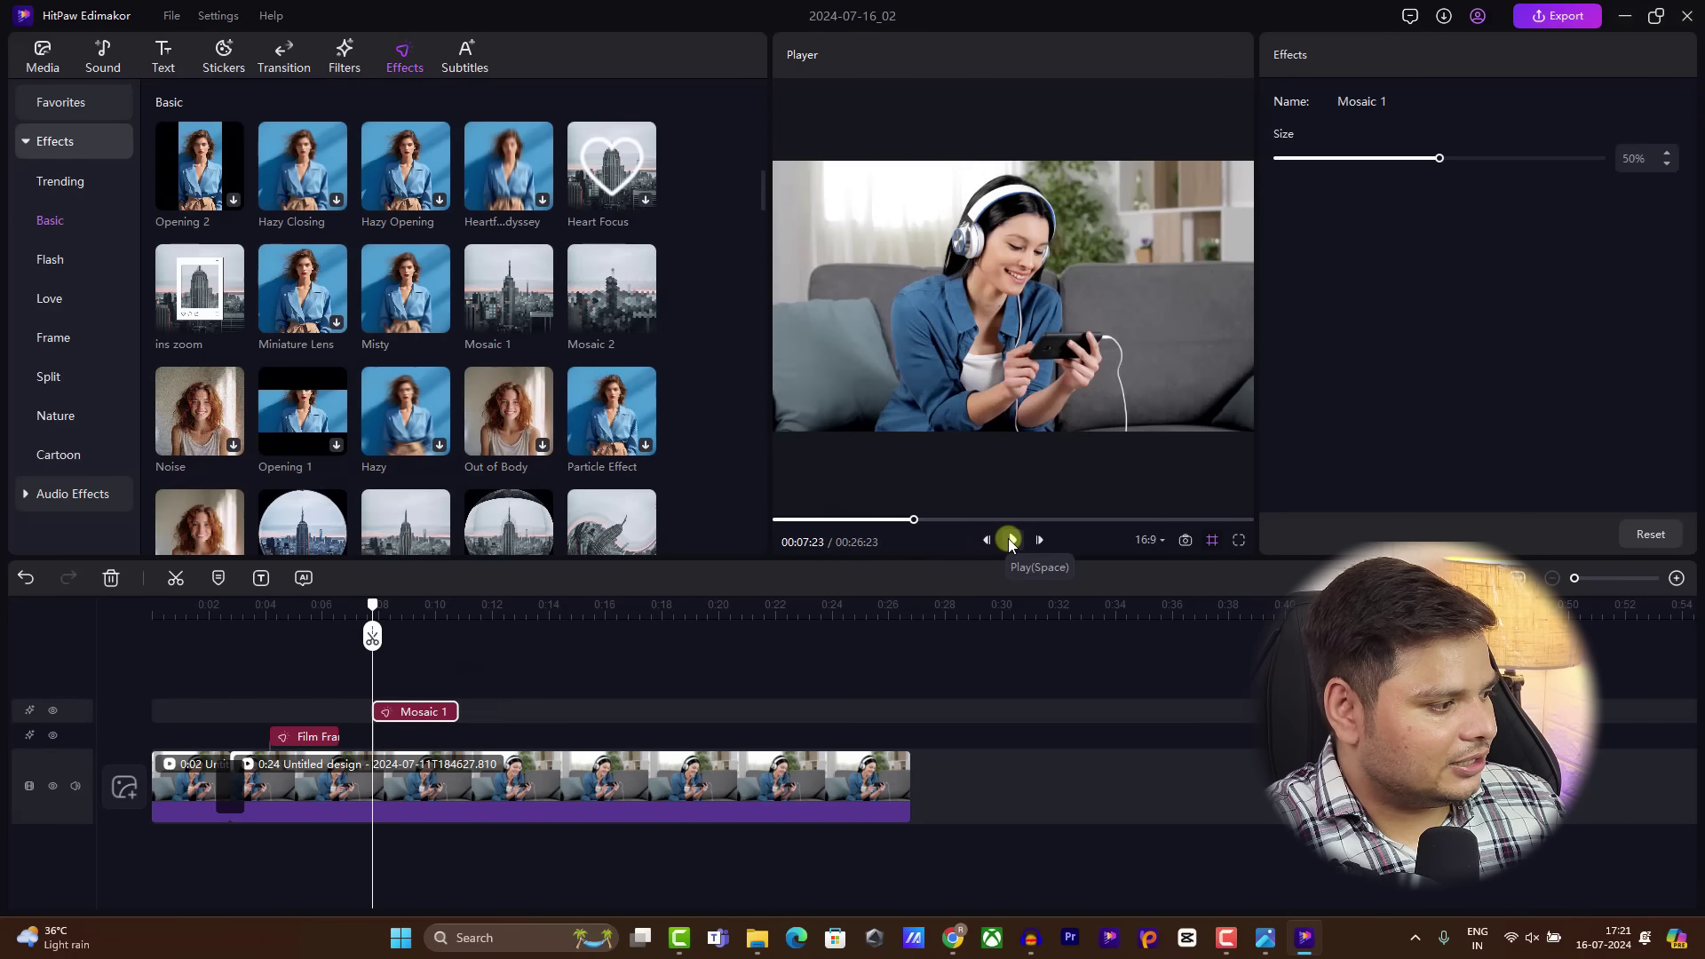
{"action": "left_click", "coordinate": [1011, 540]}
{"action": "left_click", "coordinate": [1011, 540]}
{"action": "key", "text": "ctrl+z"}
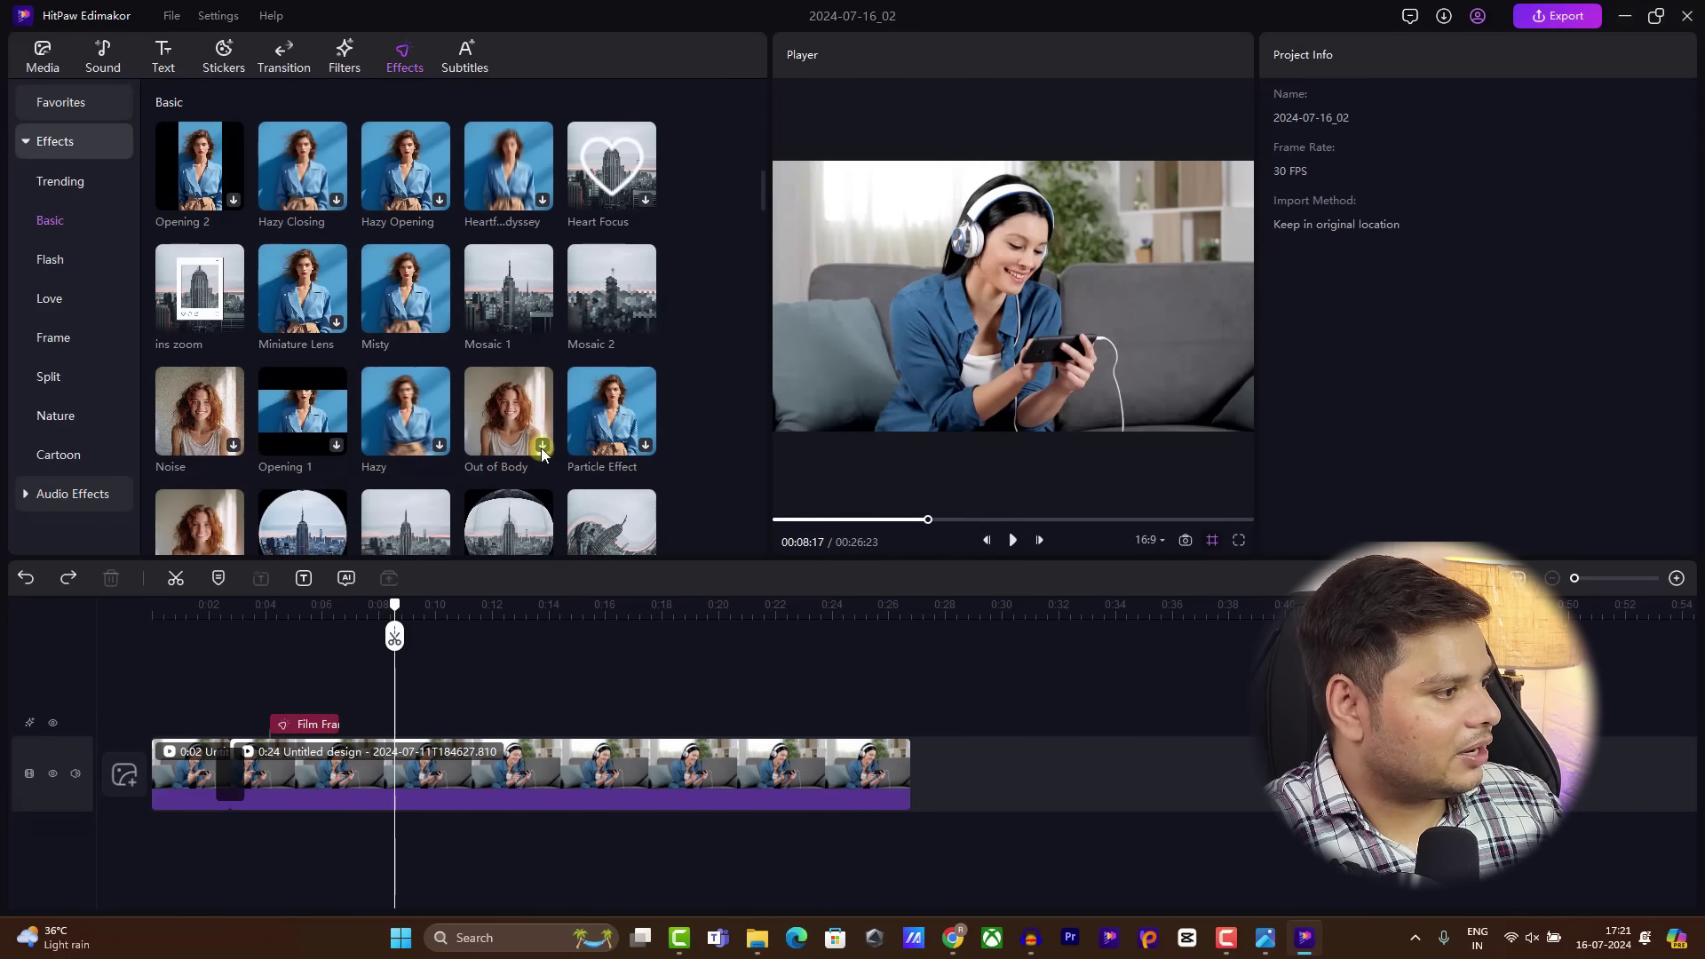
Step: Add the Spotlight I effect from the Flash category above the clip at about 8.5 seconds and preview it
{"action": "scroll", "coordinate": [499, 419], "scroll_direction": "down", "scroll_amount": 5}
{"action": "scroll", "coordinate": [471, 356], "scroll_direction": "down", "scroll_amount": 10}
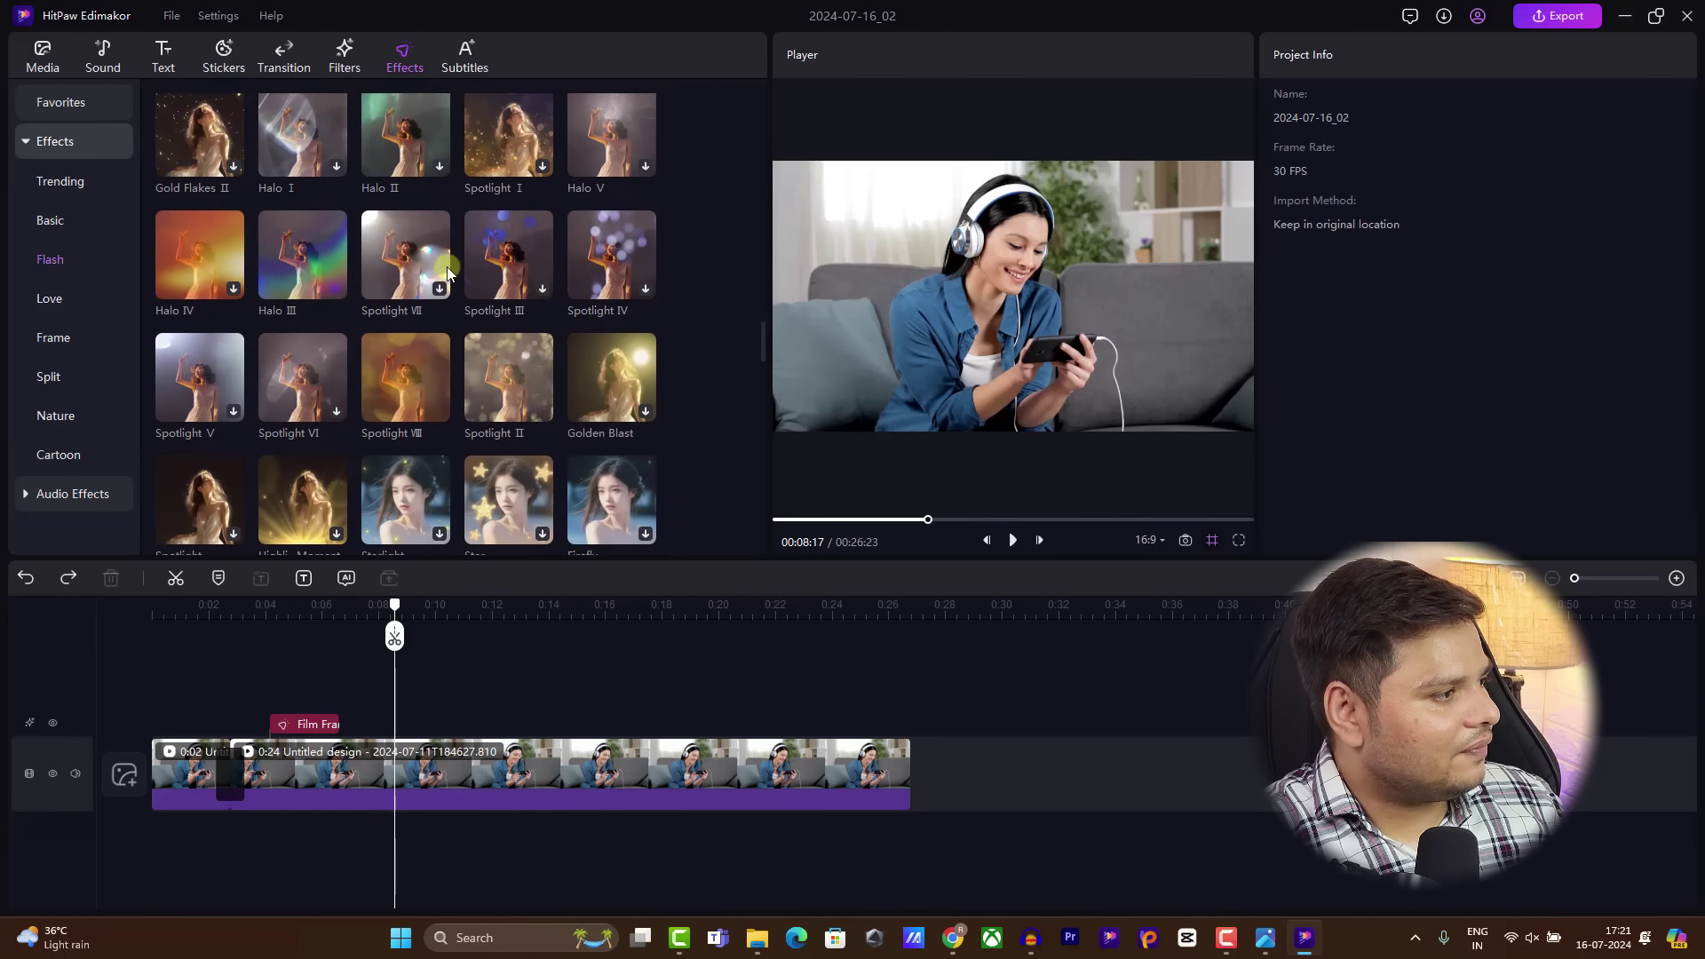
{"action": "left_click_drag", "start_coordinate": [497, 142], "coordinate": [404, 723]}
{"action": "left_click", "coordinate": [1018, 539]}
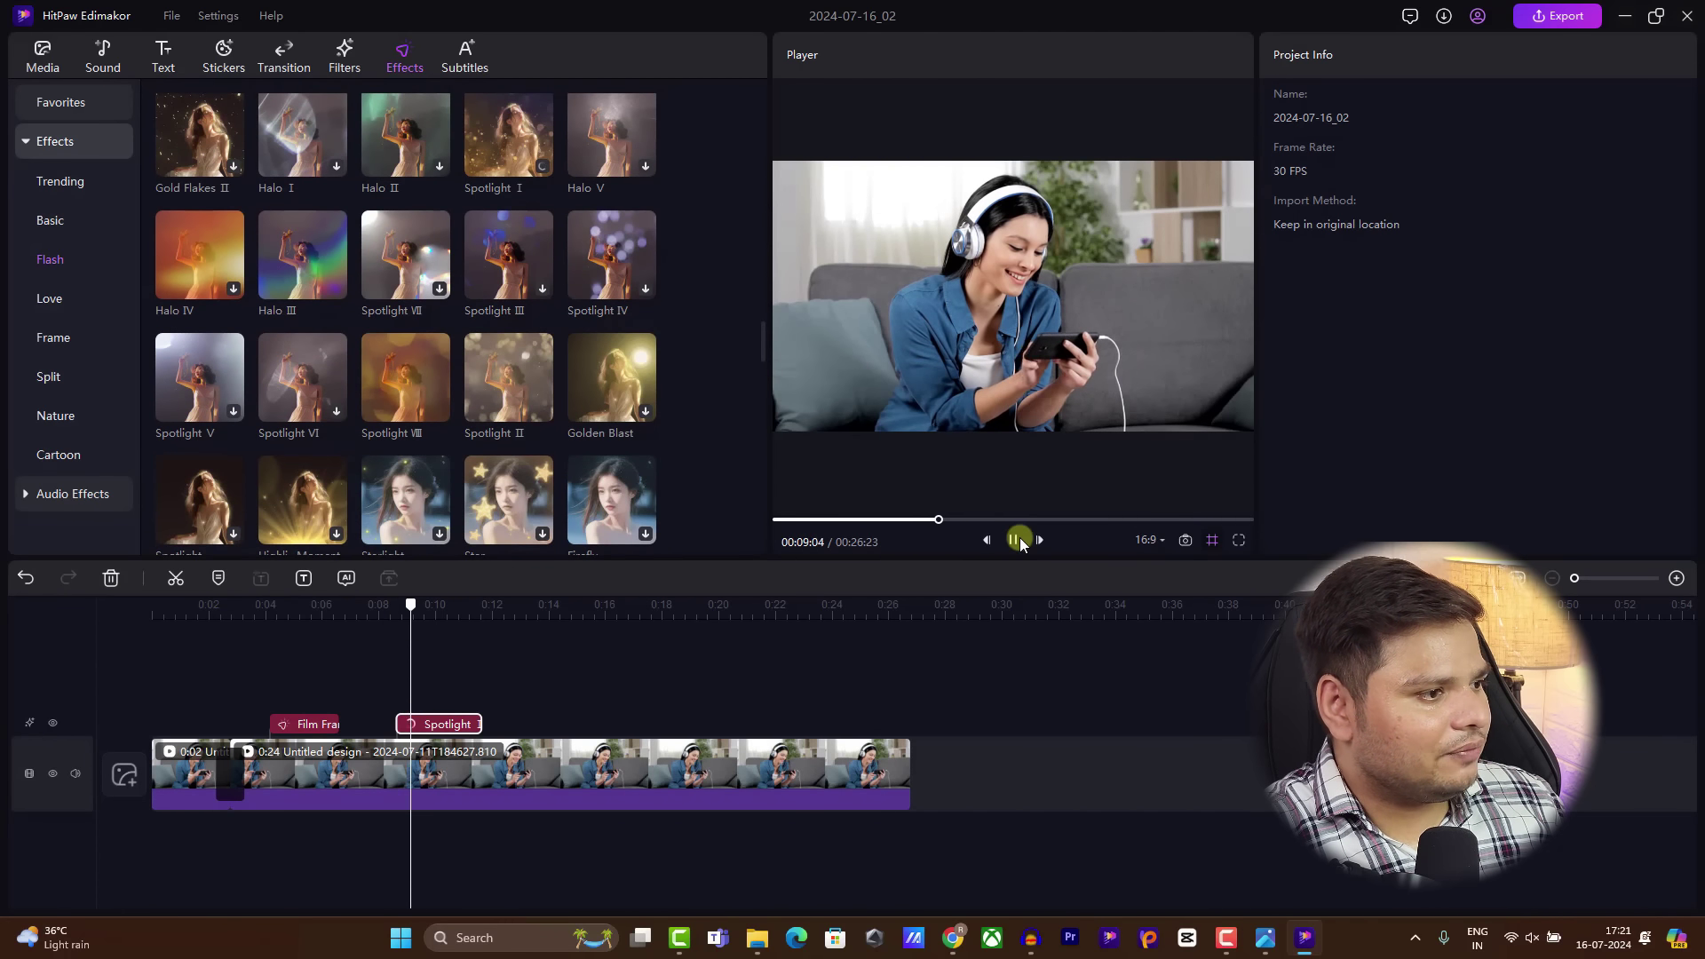
{"action": "left_click", "coordinate": [1015, 540]}
{"action": "left_click_drag", "start_coordinate": [440, 620], "coordinate": [383, 614]}
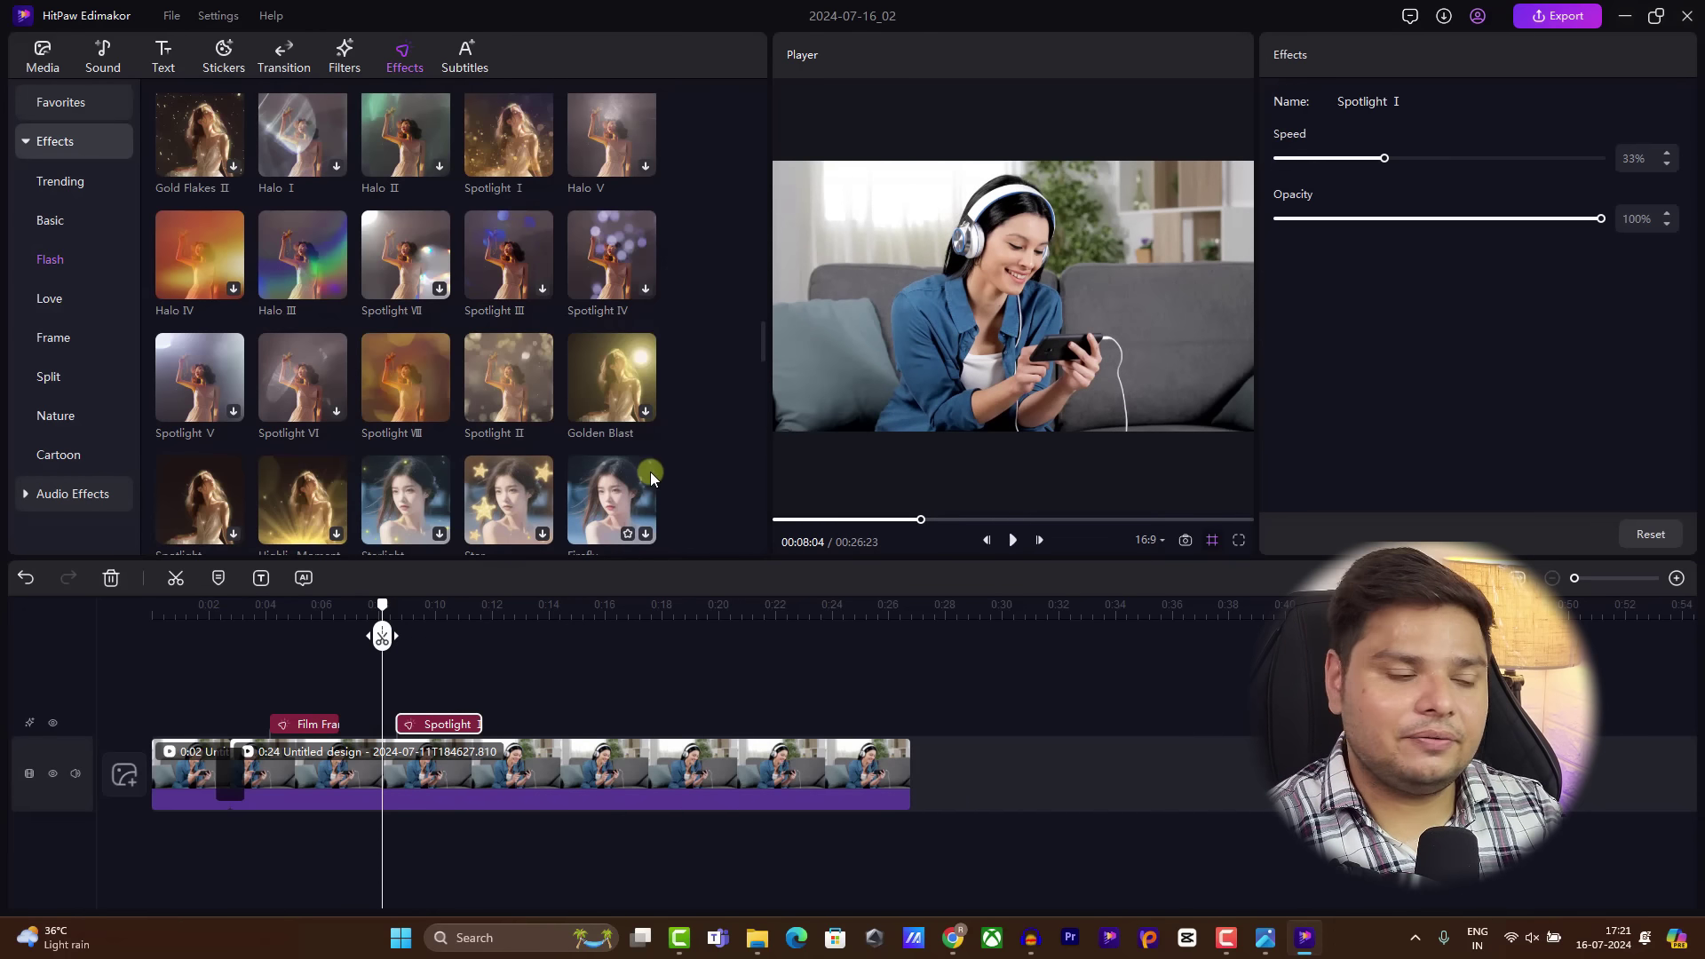
{"action": "left_click", "coordinate": [1014, 541]}
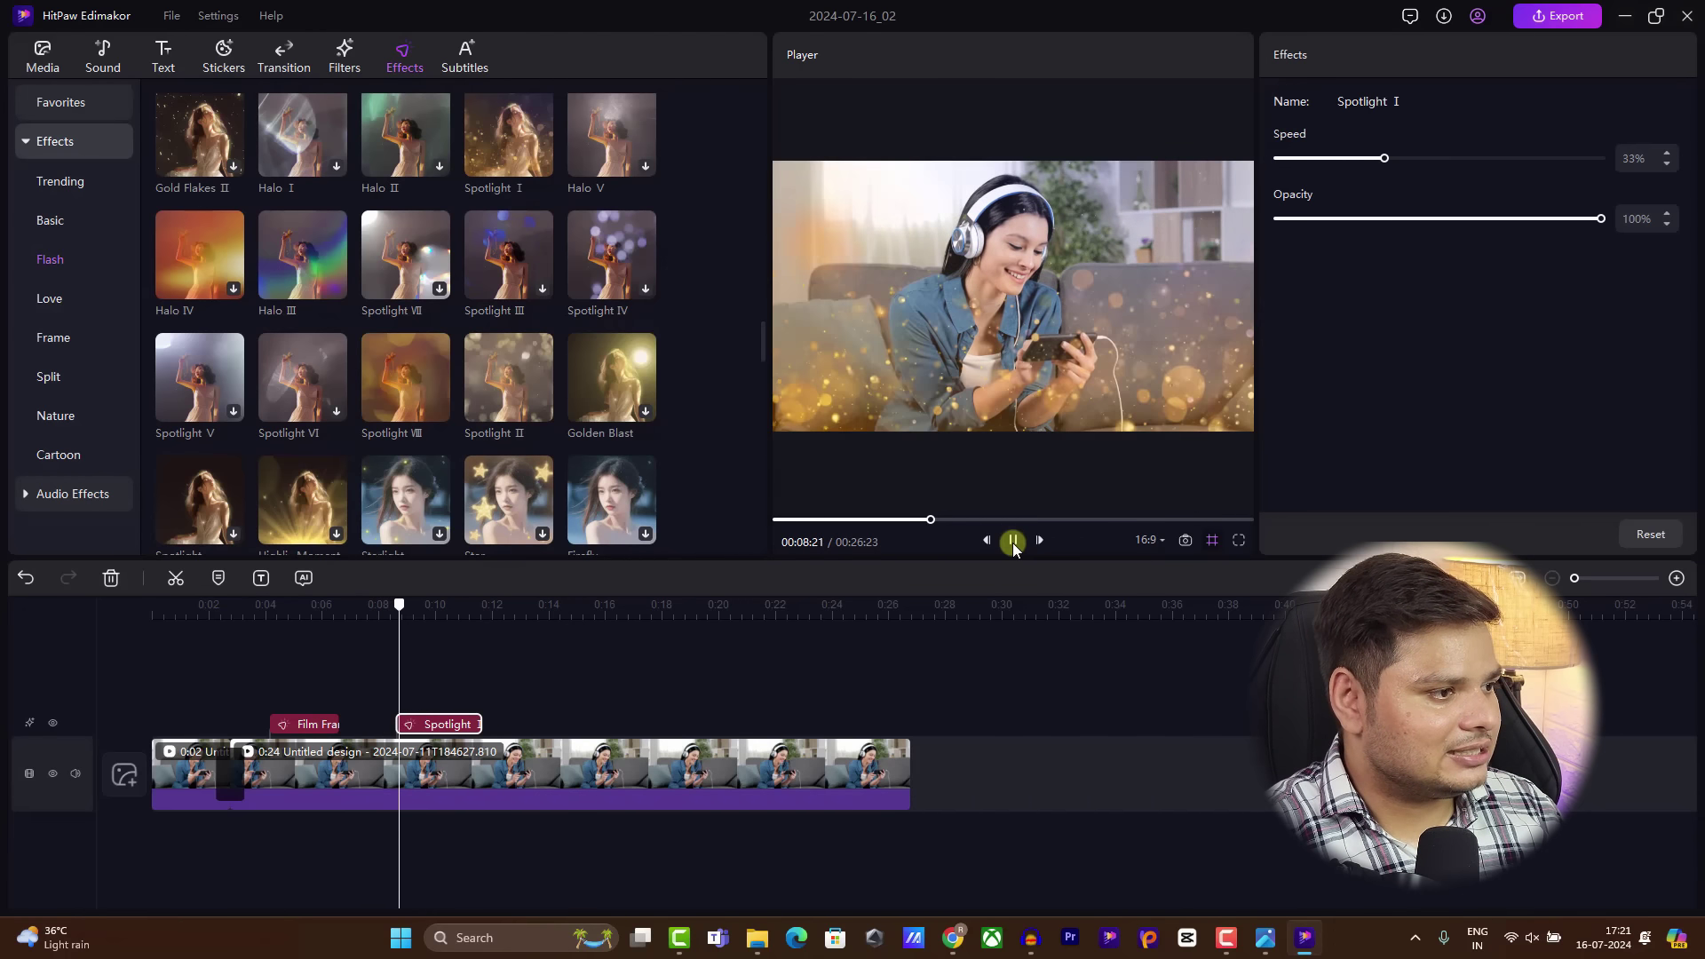
{"action": "left_click", "coordinate": [1013, 541]}
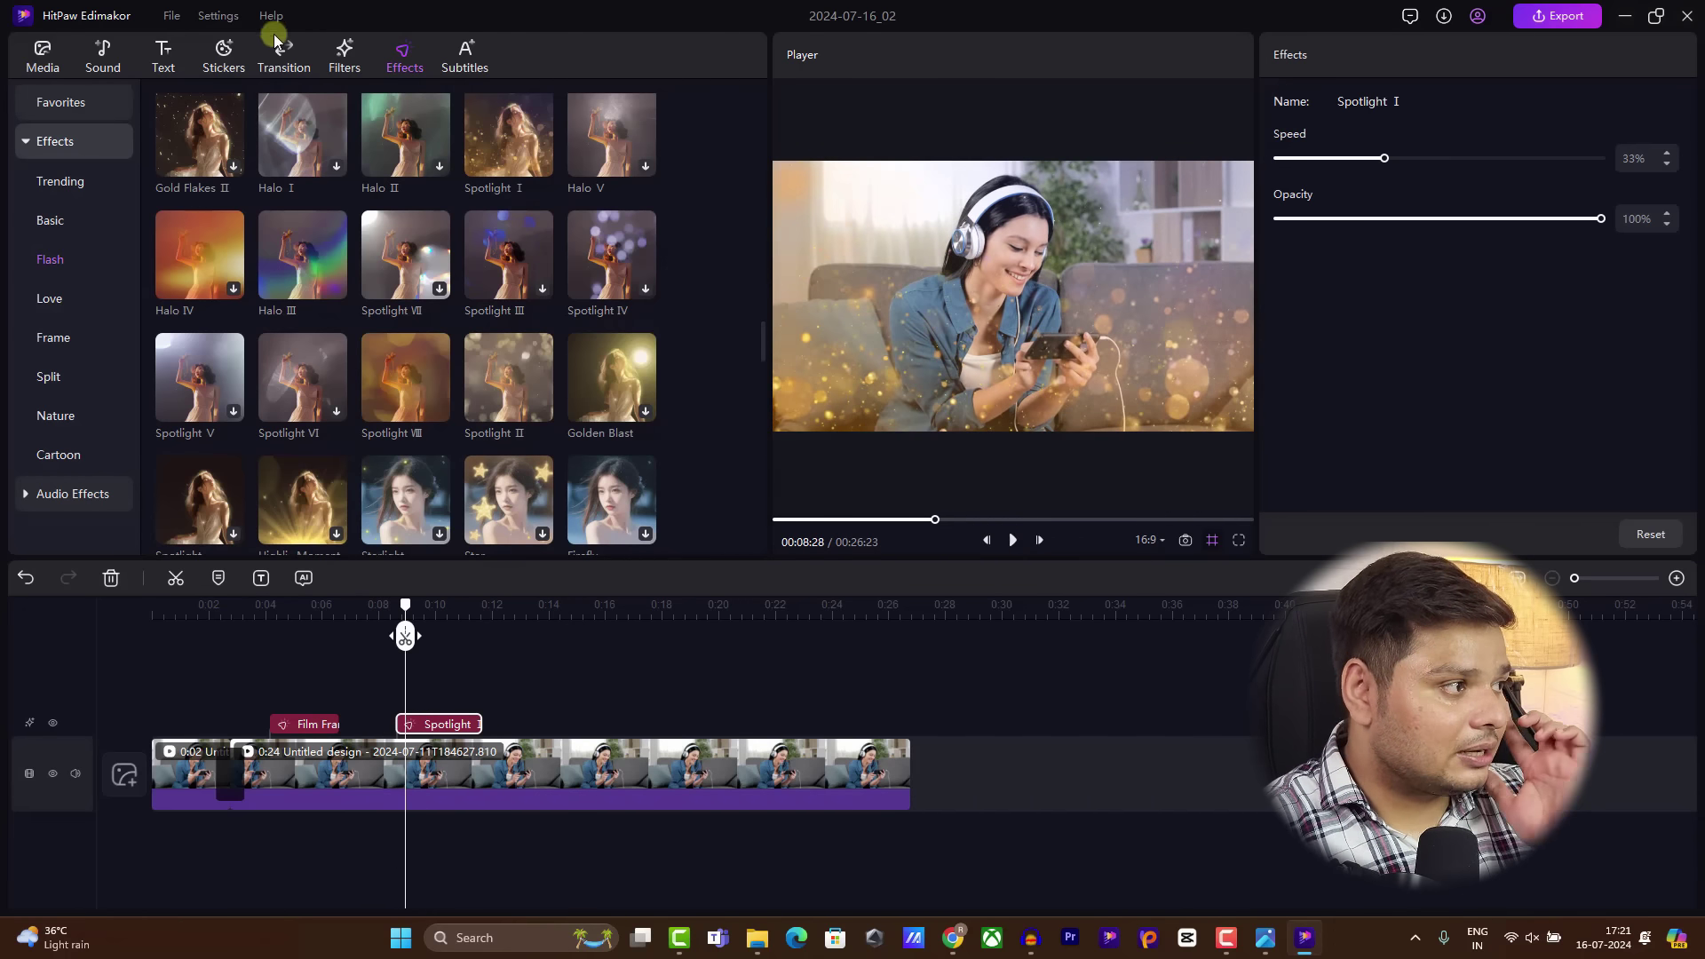
{"action": "left_click", "coordinate": [346, 58]}
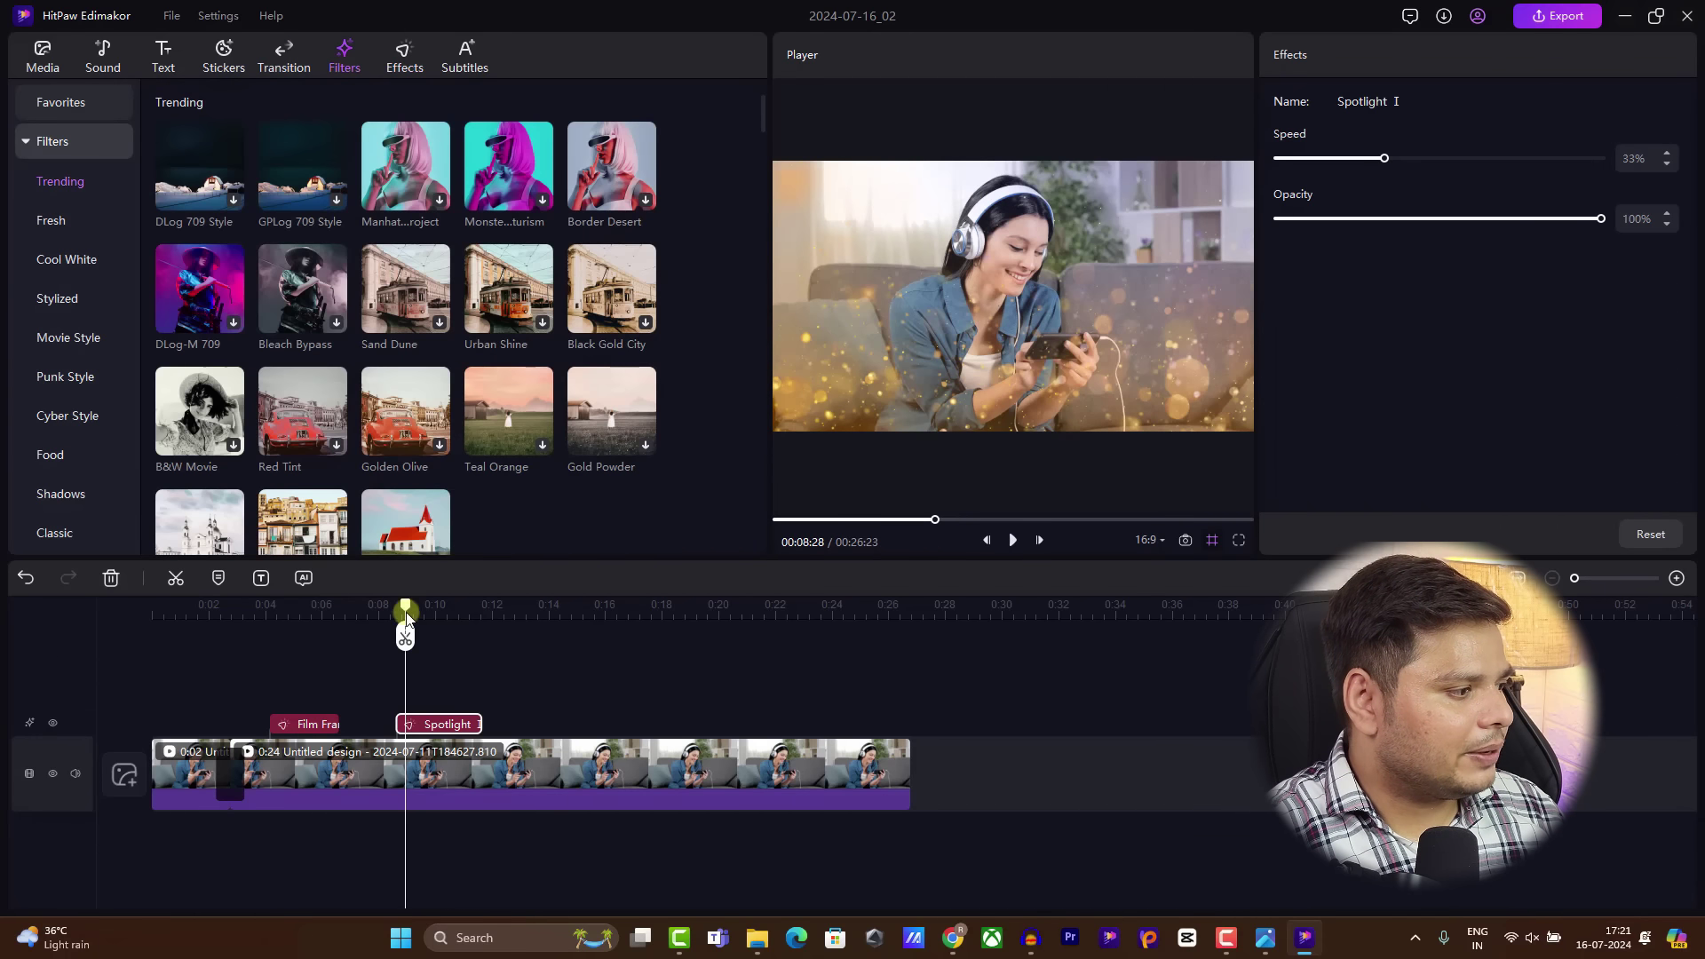
{"action": "left_click_drag", "start_coordinate": [405, 636], "coordinate": [531, 635]}
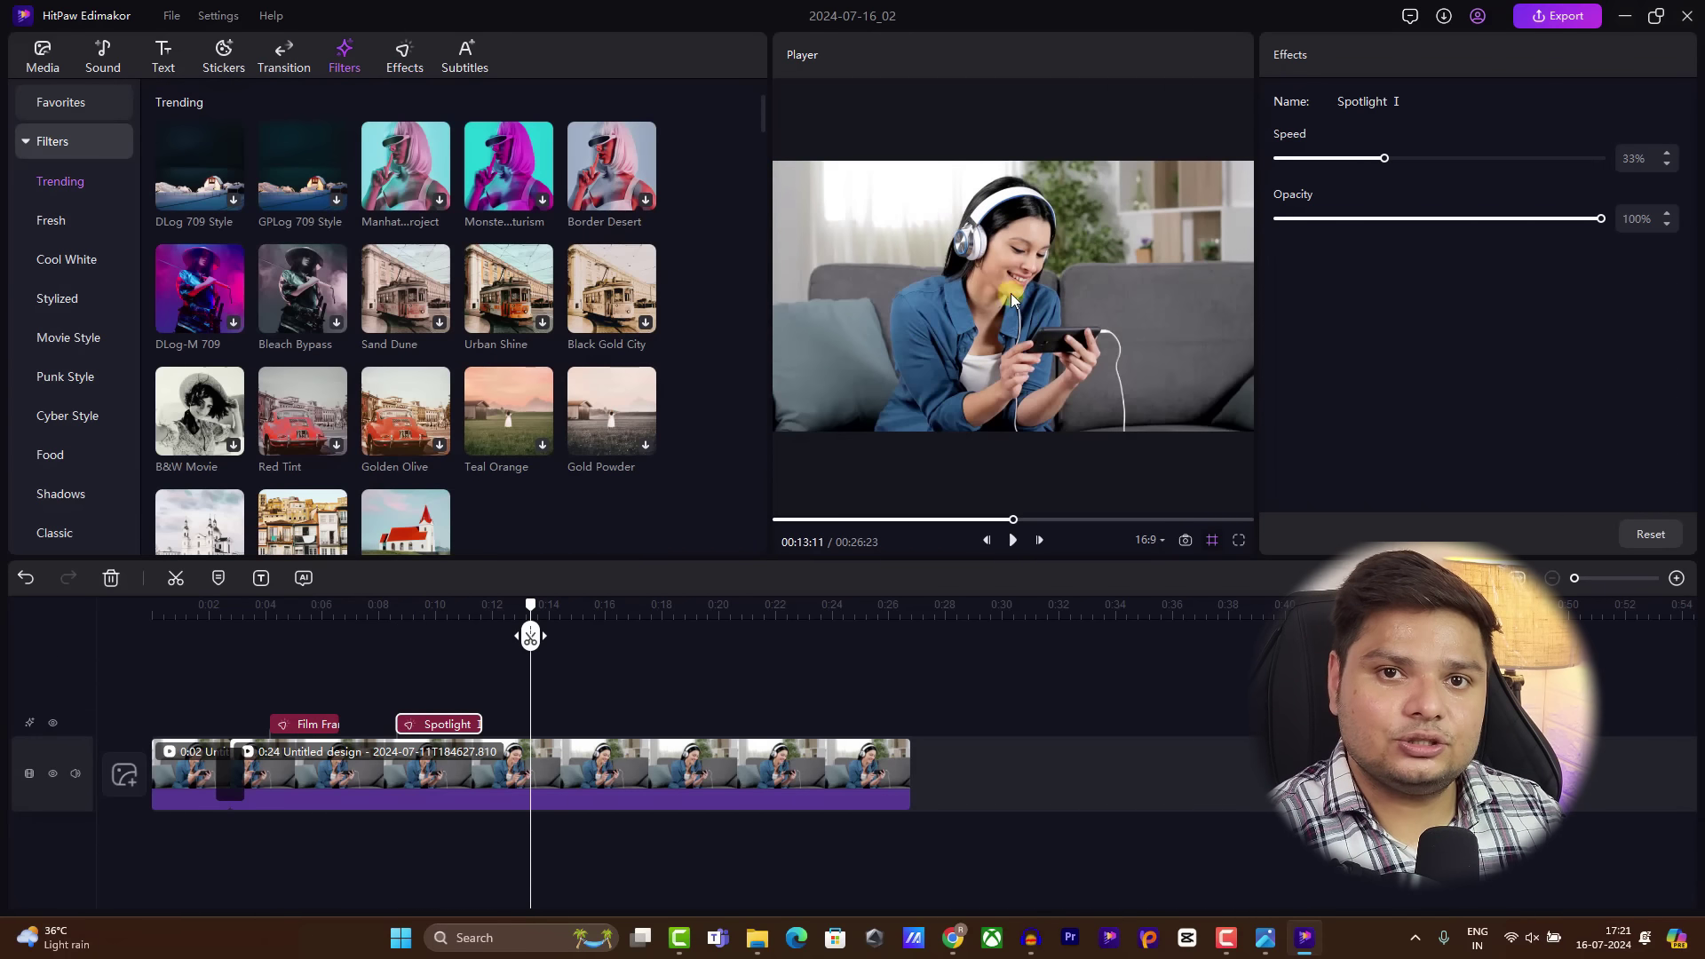
{"action": "left_click", "coordinate": [213, 71]}
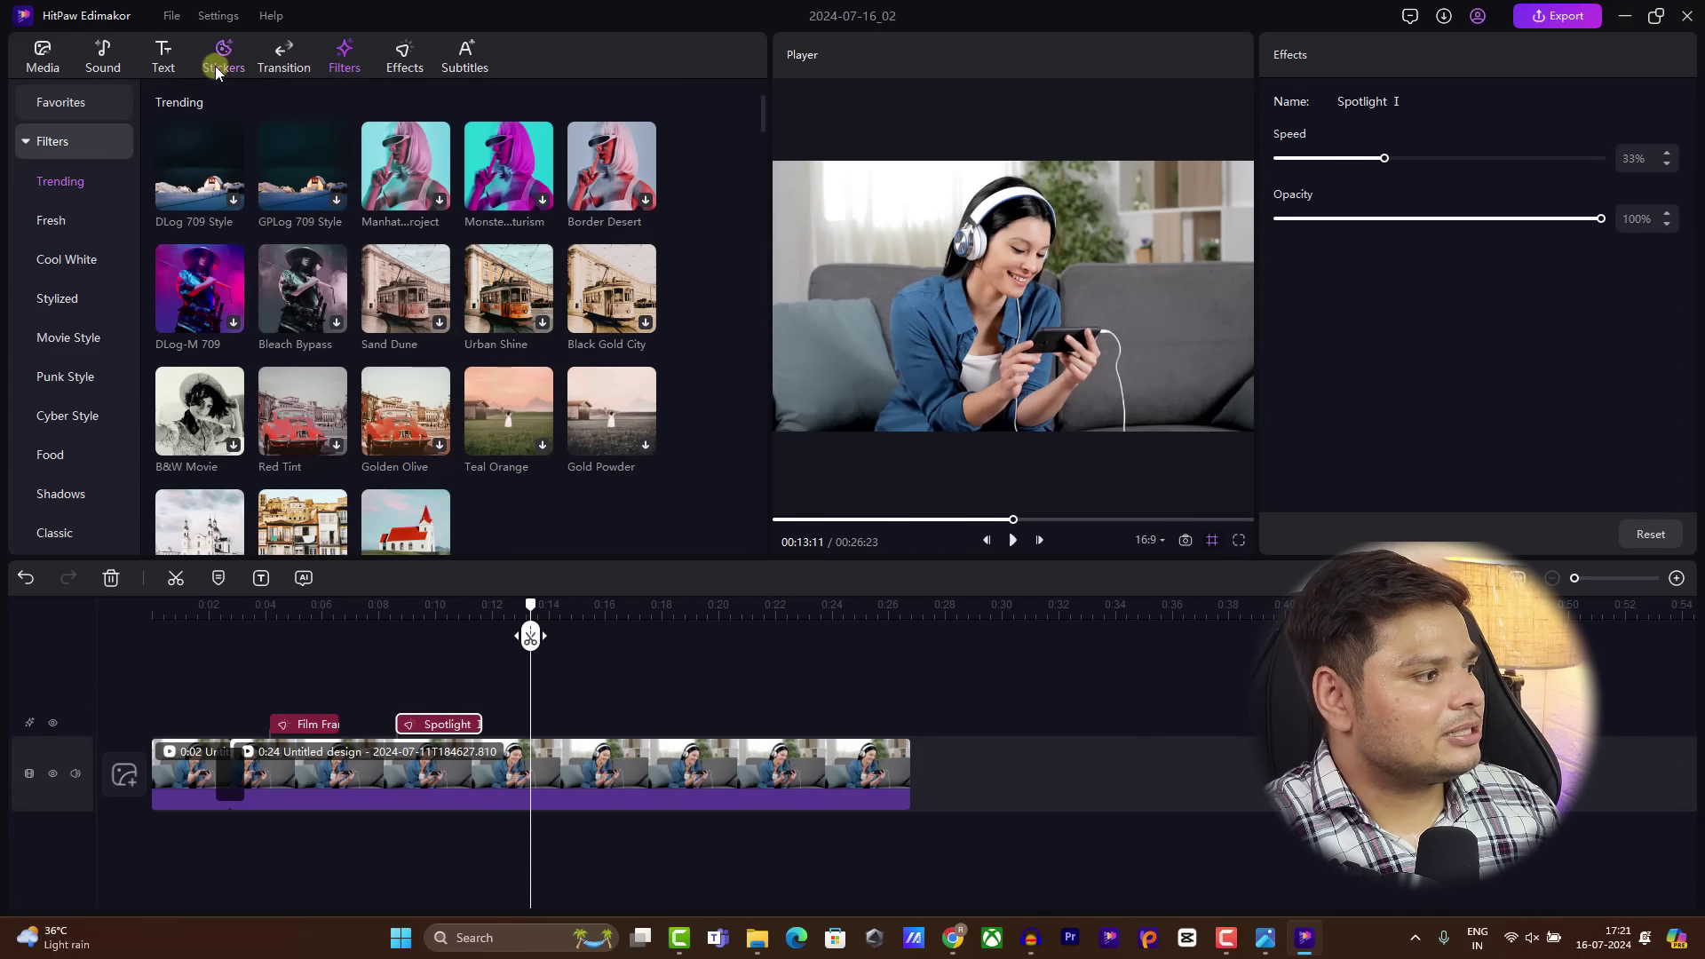
{"action": "scroll", "coordinate": [426, 282], "scroll_direction": "down", "scroll_amount": 10}
{"action": "scroll", "coordinate": [425, 282], "scroll_direction": "down", "scroll_amount": 5}
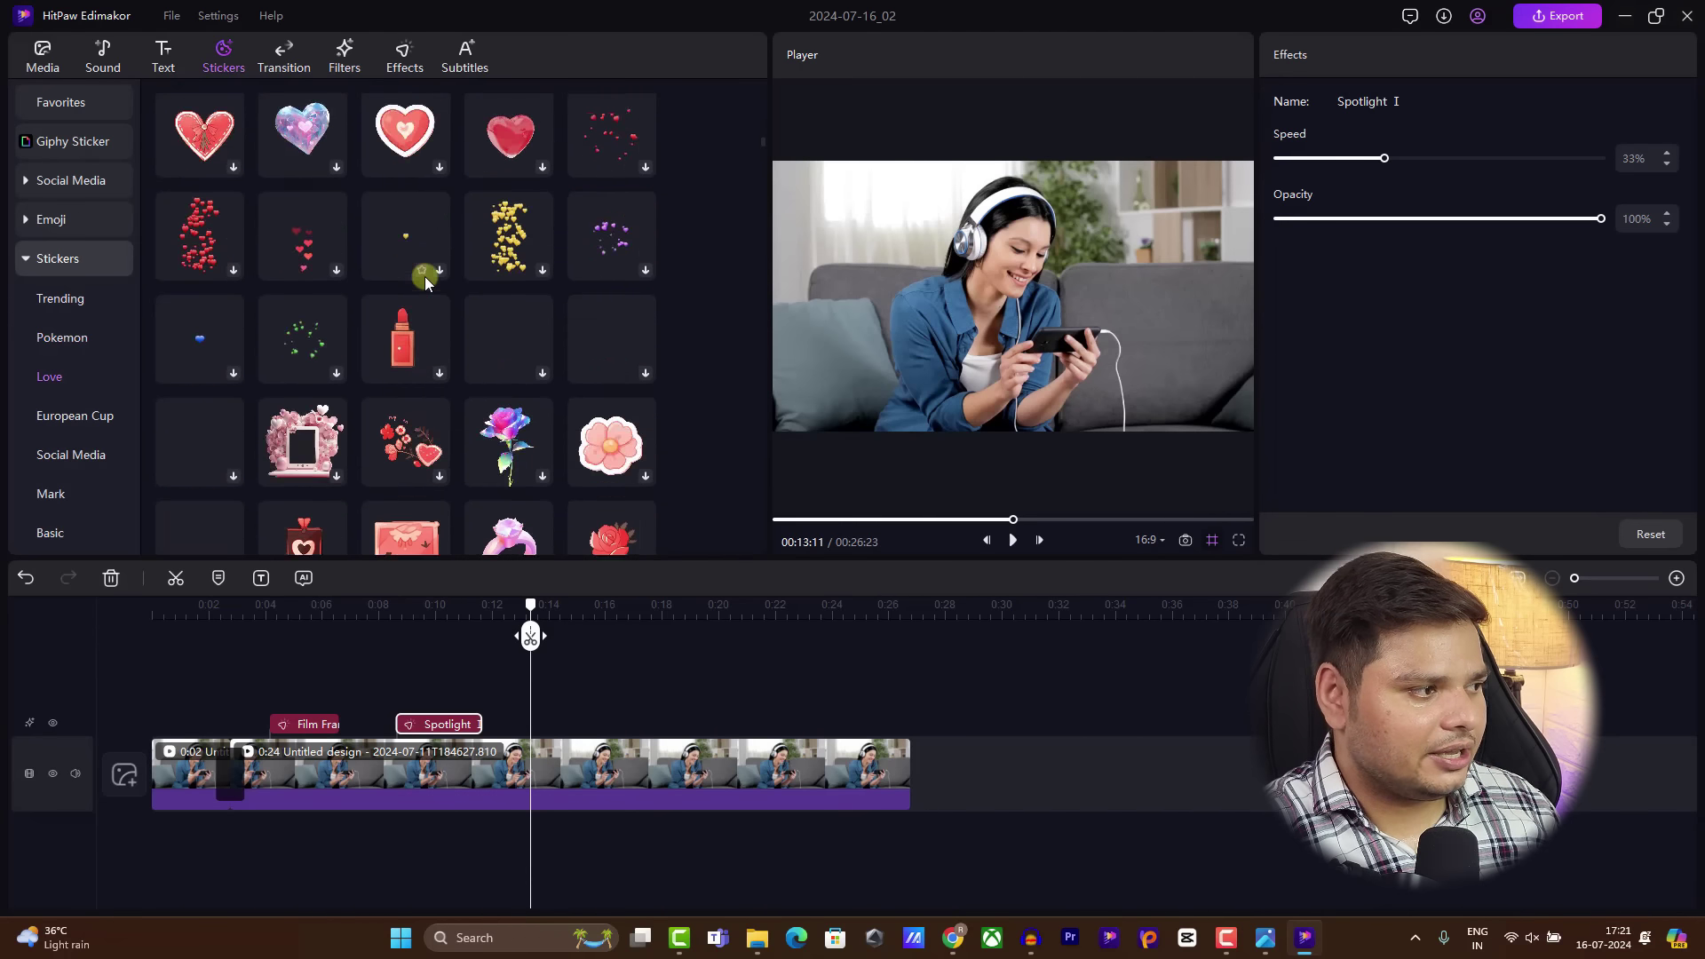
Step: Add the red FIRE text template above the clip at about 15 seconds and show it in the player
{"action": "left_click", "coordinate": [163, 58]}
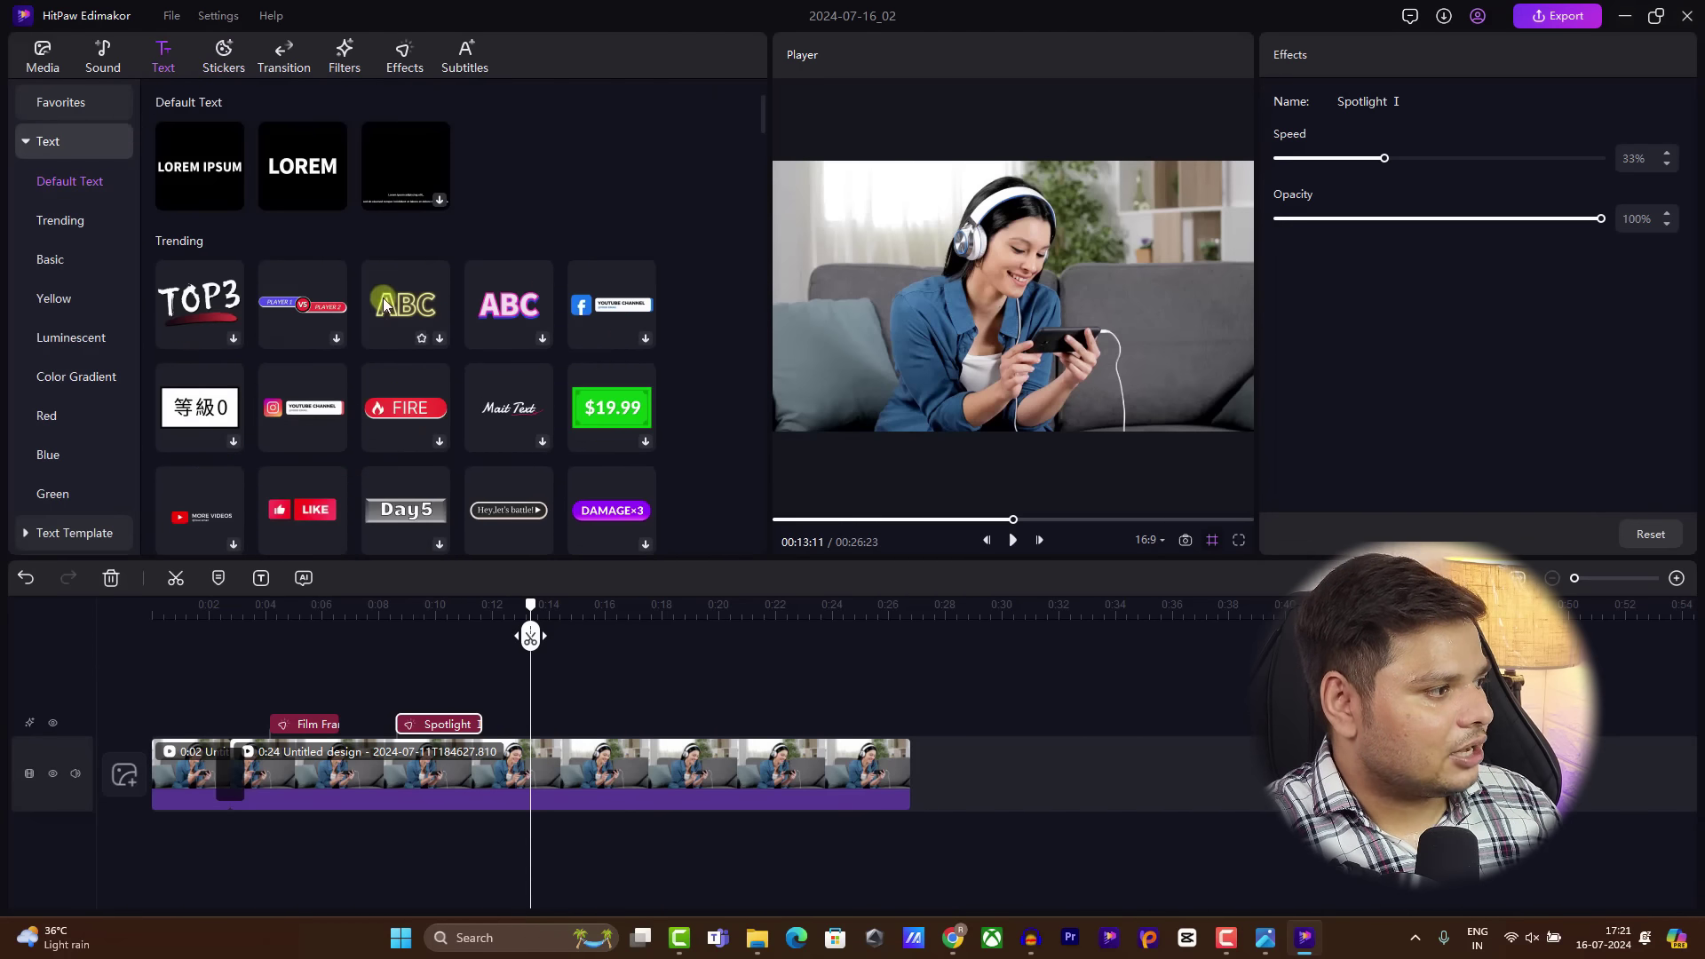
{"action": "left_click_drag", "start_coordinate": [391, 423], "coordinate": [590, 724]}
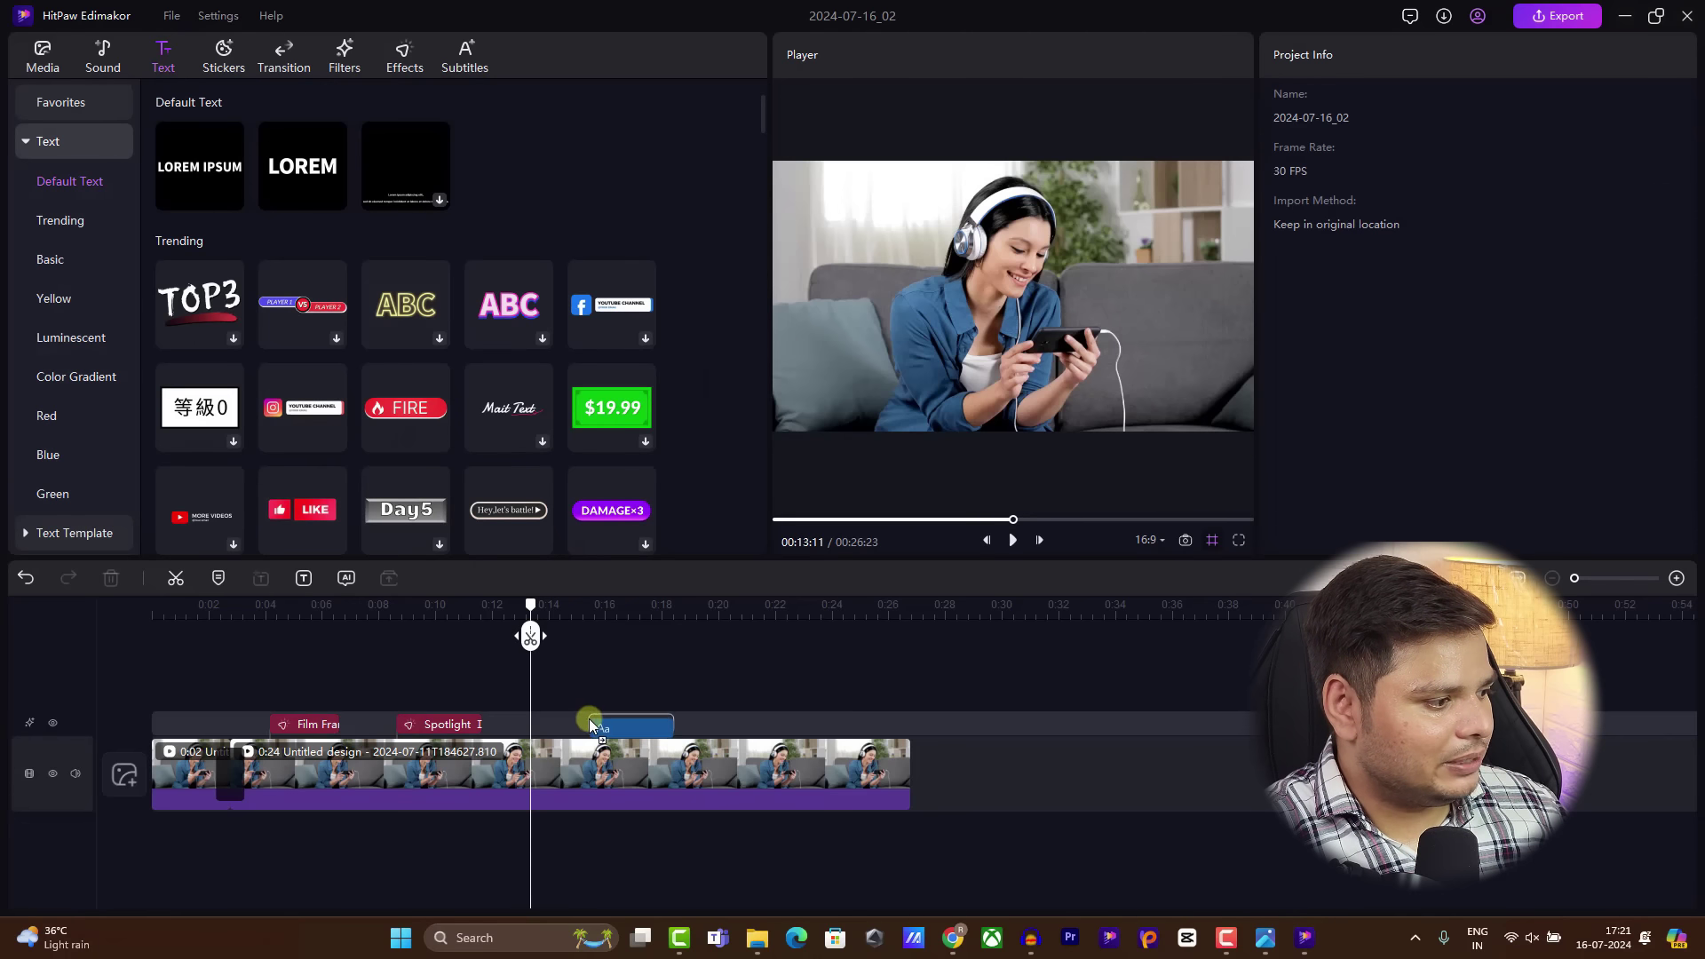
{"action": "left_click_drag", "start_coordinate": [530, 636], "coordinate": [618, 672]}
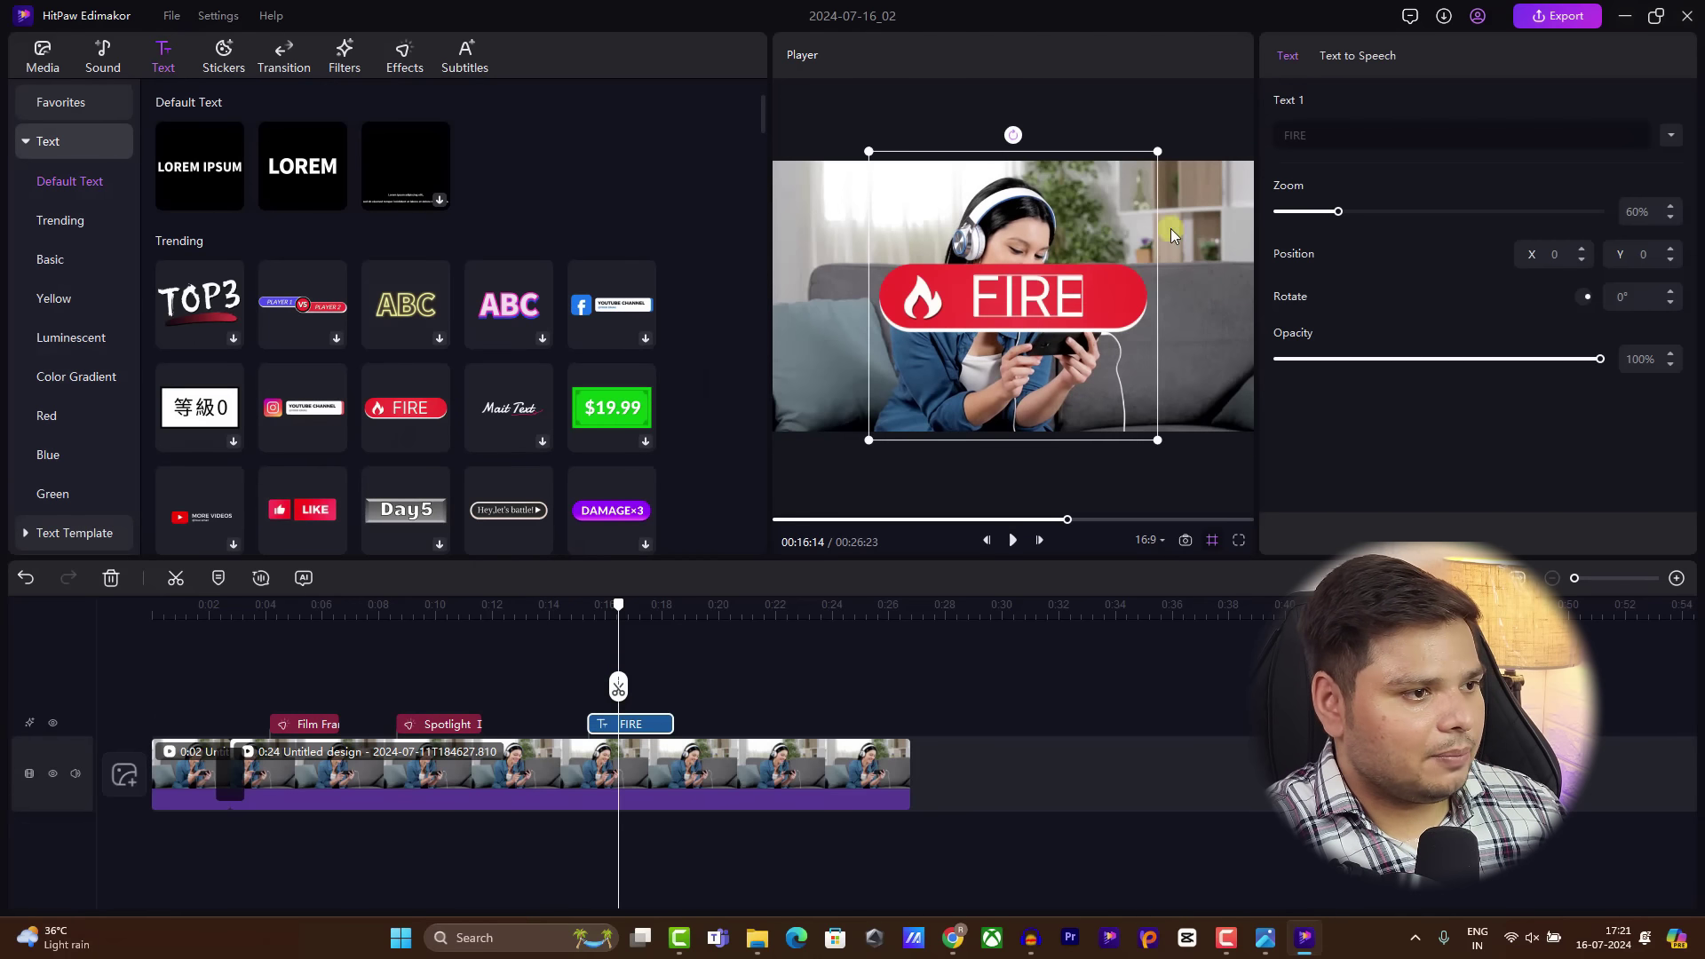
Step: Change the title's text to "Hello" and fit it into the video frame's lower-left corner at 21% zoom, X -715, Y -442
{"action": "double_click", "coordinate": [1289, 135]}
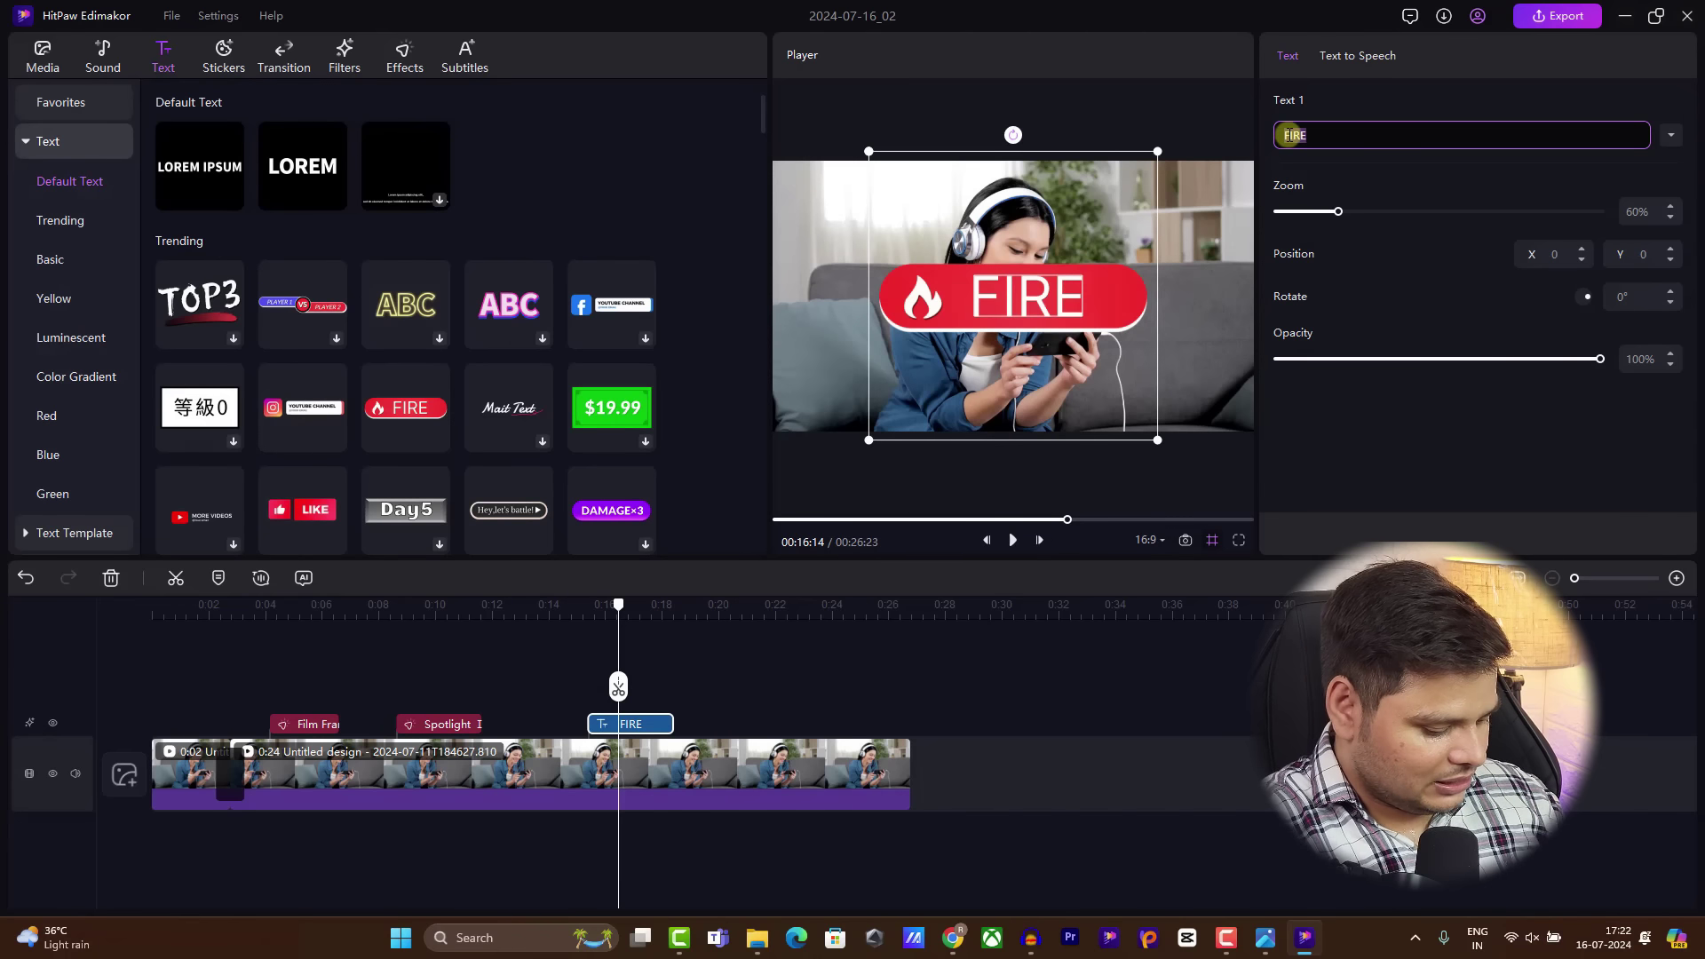
{"action": "type", "text": "Hello"}
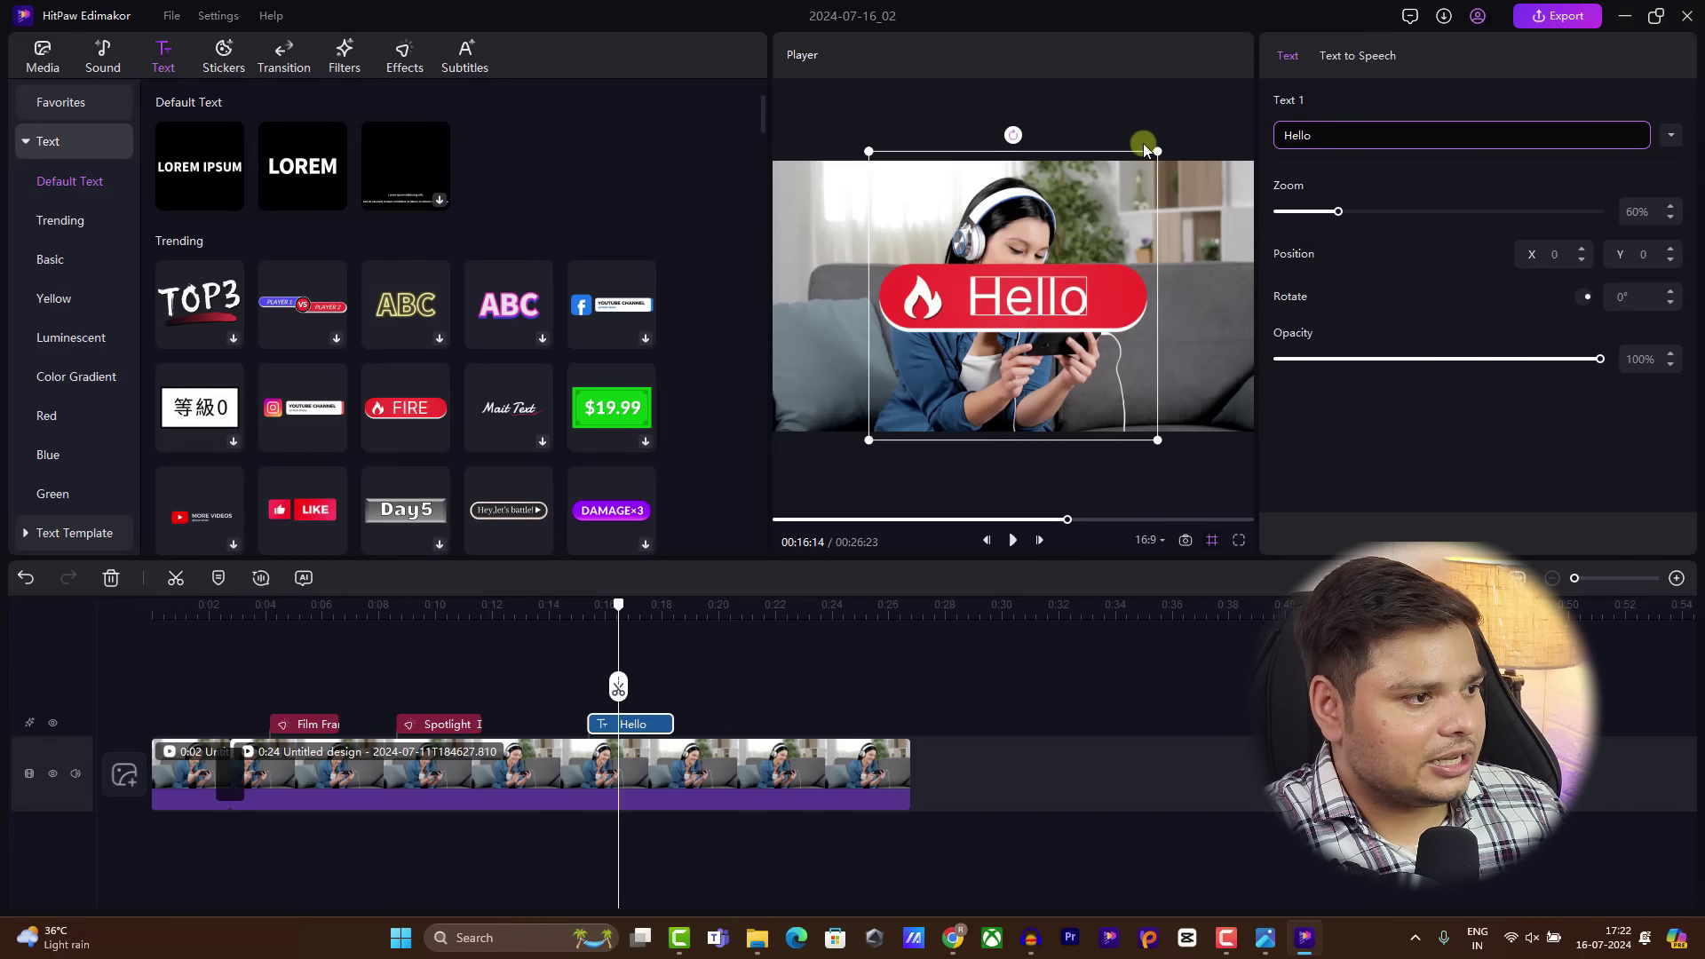
{"action": "left_click_drag", "start_coordinate": [1155, 151], "coordinate": [1031, 277]}
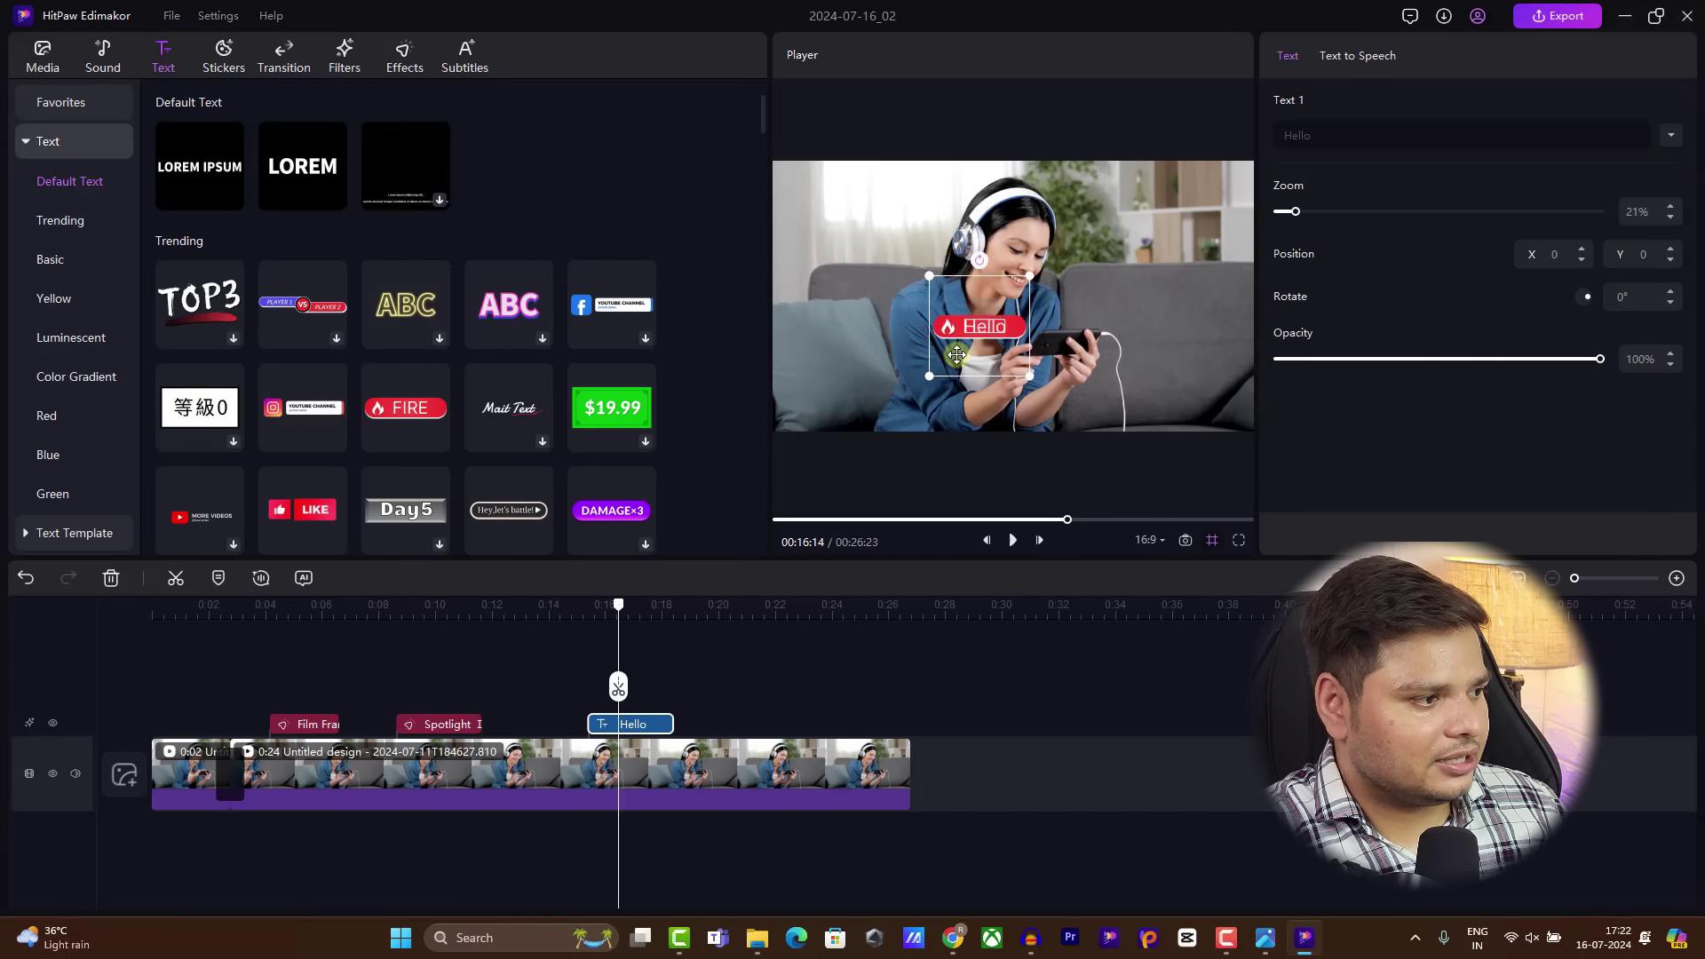
{"action": "left_click_drag", "start_coordinate": [956, 355], "coordinate": [810, 436]}
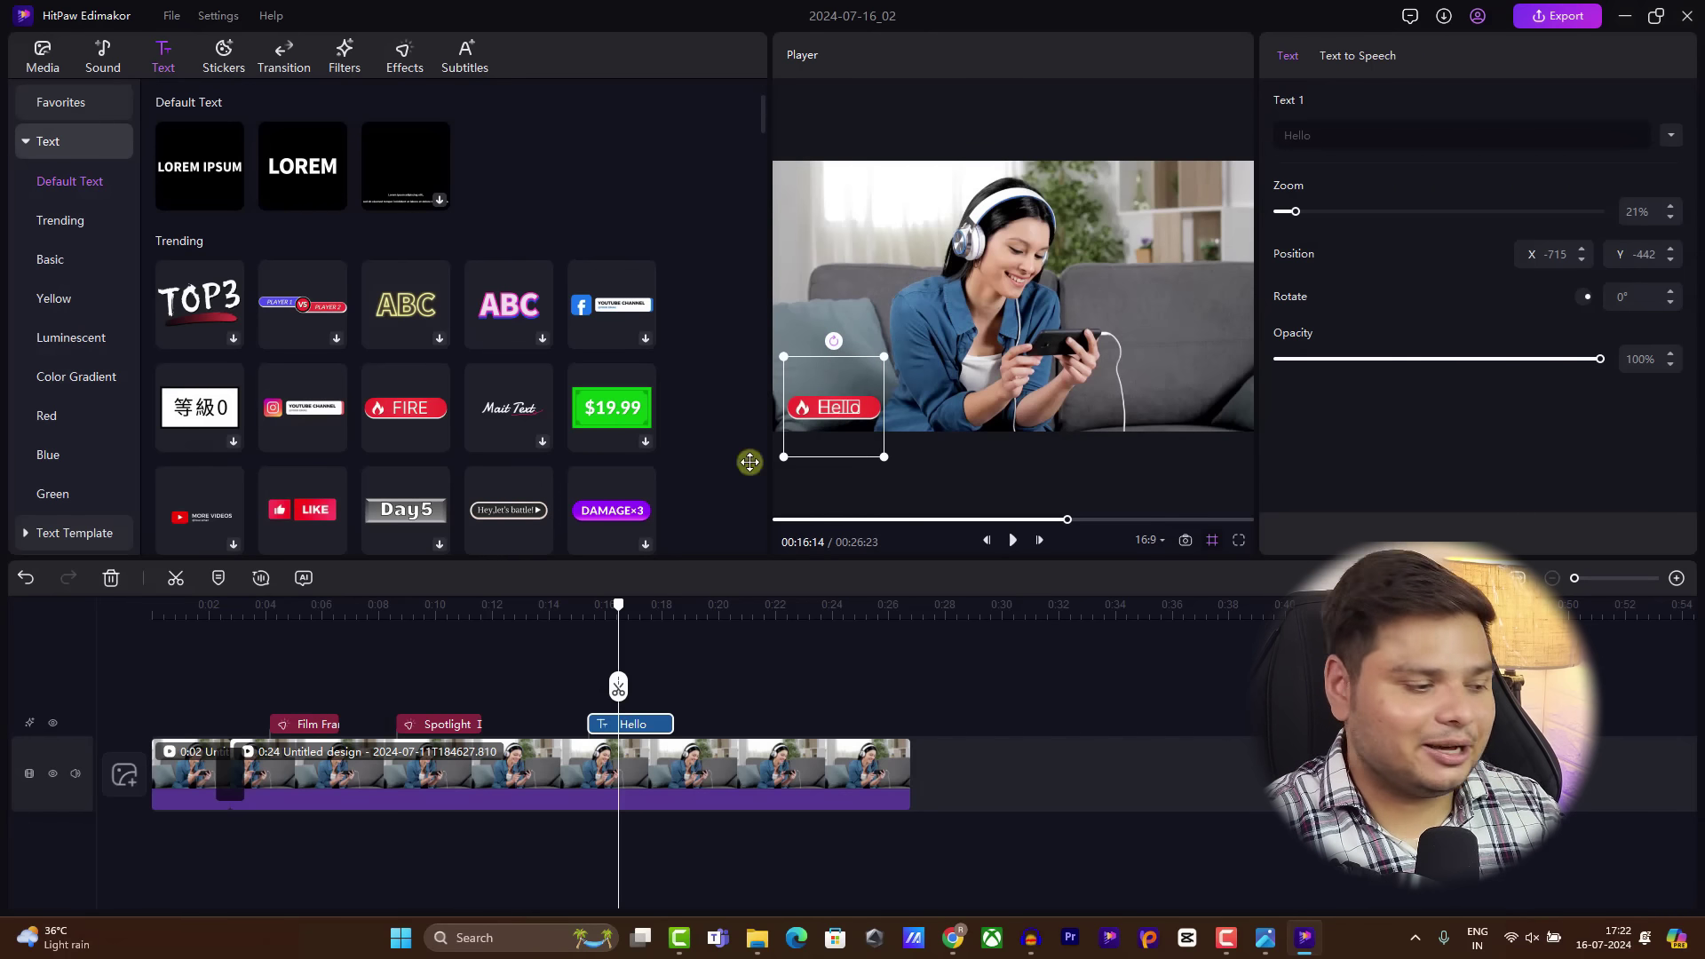
Step: Bring the Ding Sound Effect file from Camtasia > YouTube Required > Sound Effects onto the timeline beneath the Hello title
{"action": "left_click", "coordinate": [1631, 18]}
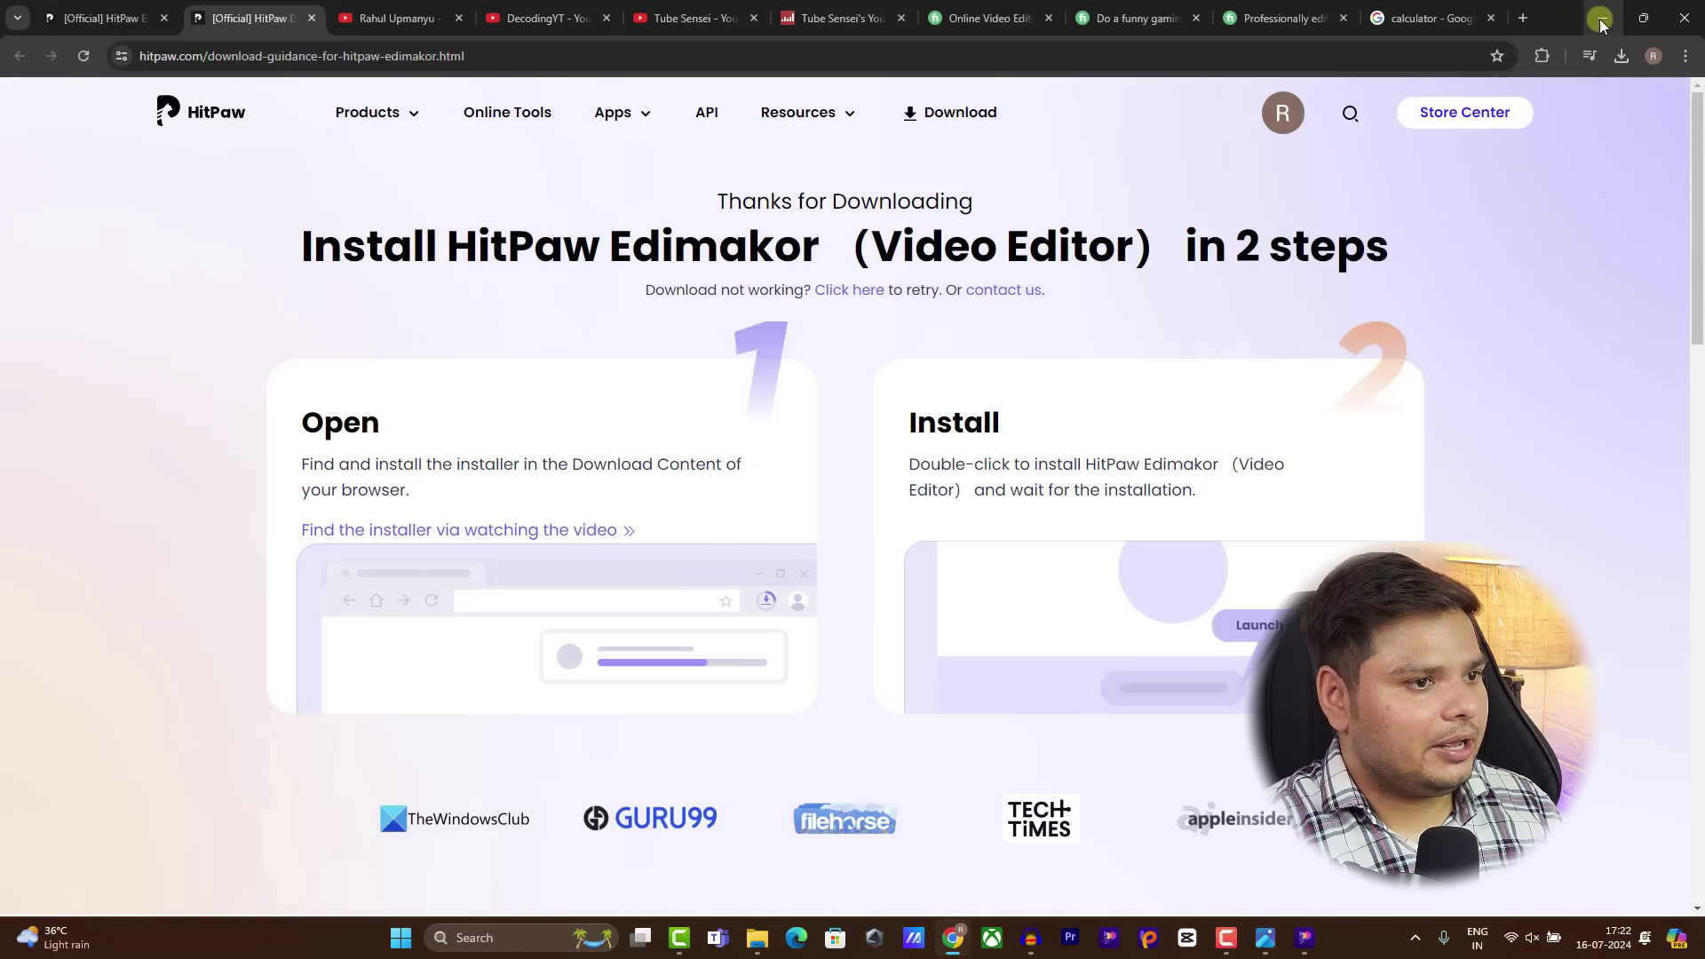
{"action": "left_click", "coordinate": [1601, 21]}
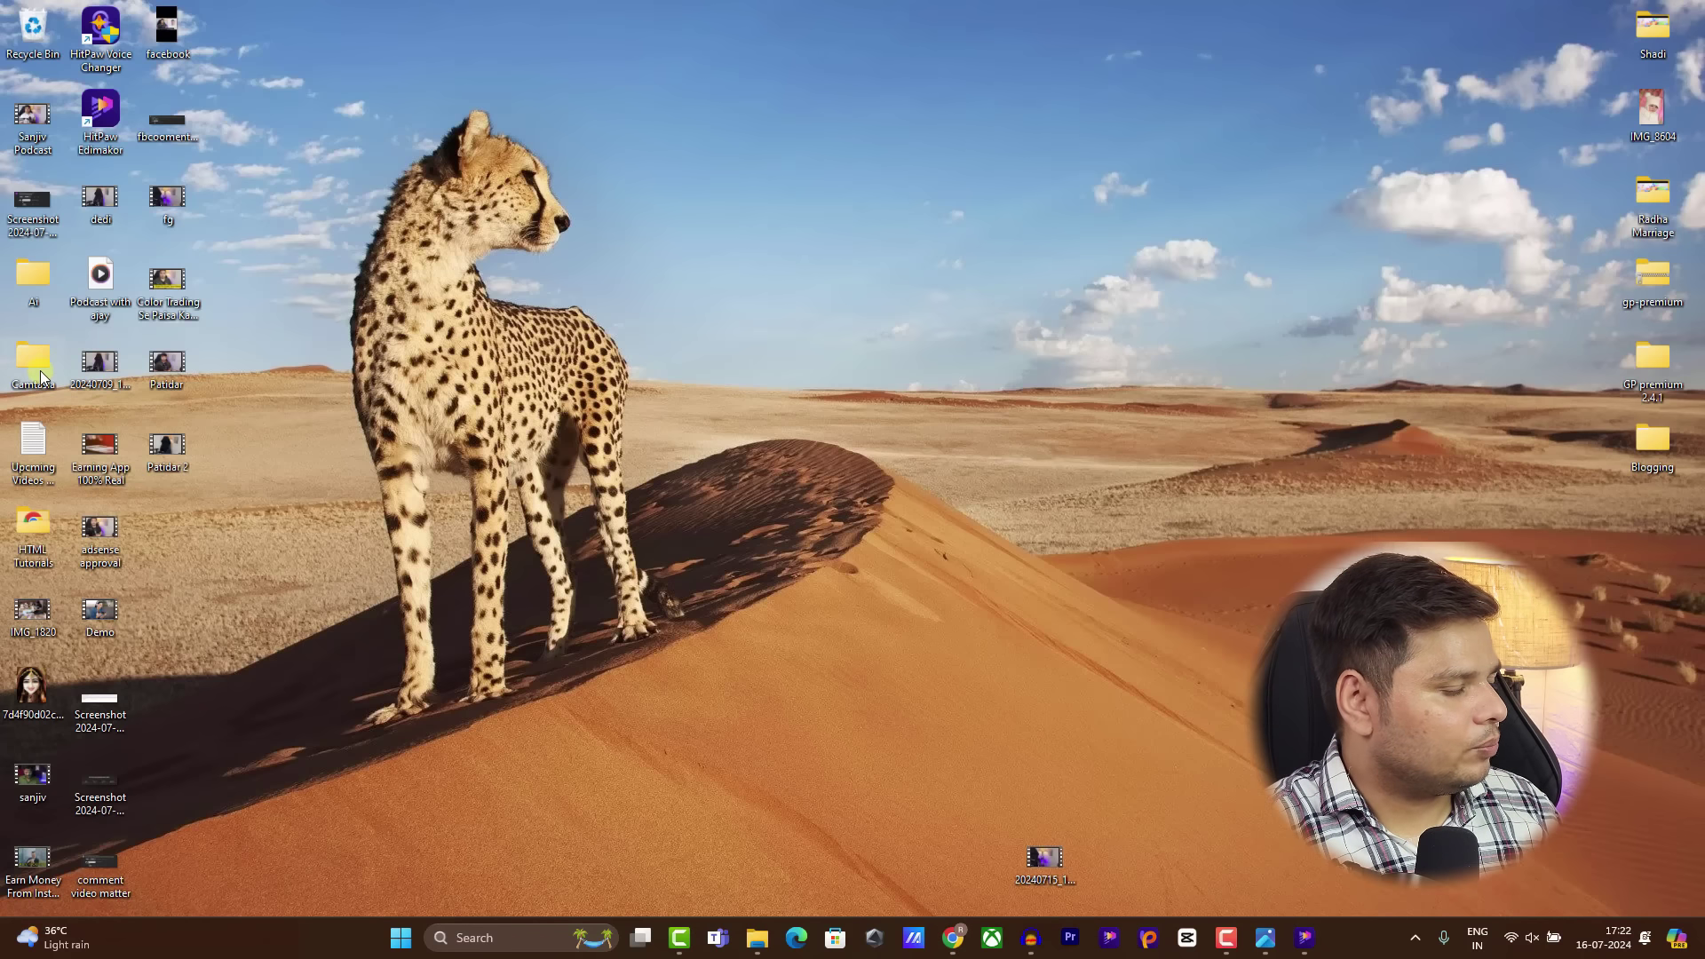
{"action": "key", "text": "super+e"}
{"action": "double_click", "coordinate": [240, 848]}
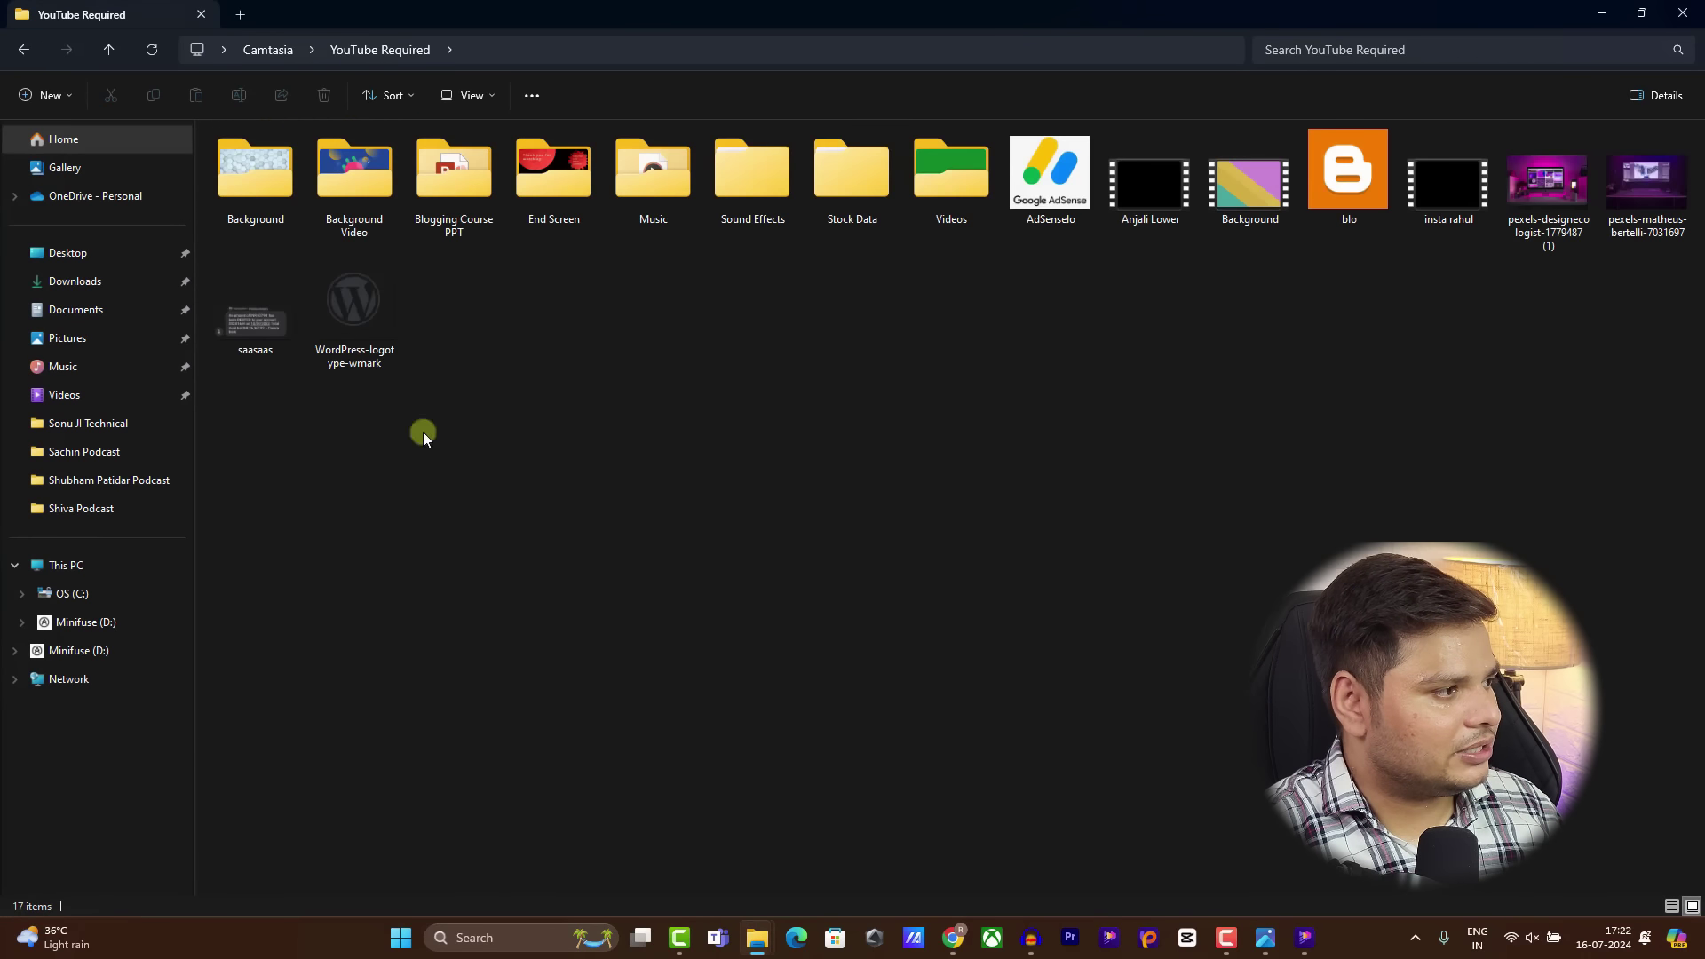
{"action": "double_click", "coordinate": [756, 182]}
{"action": "double_click", "coordinate": [294, 211]}
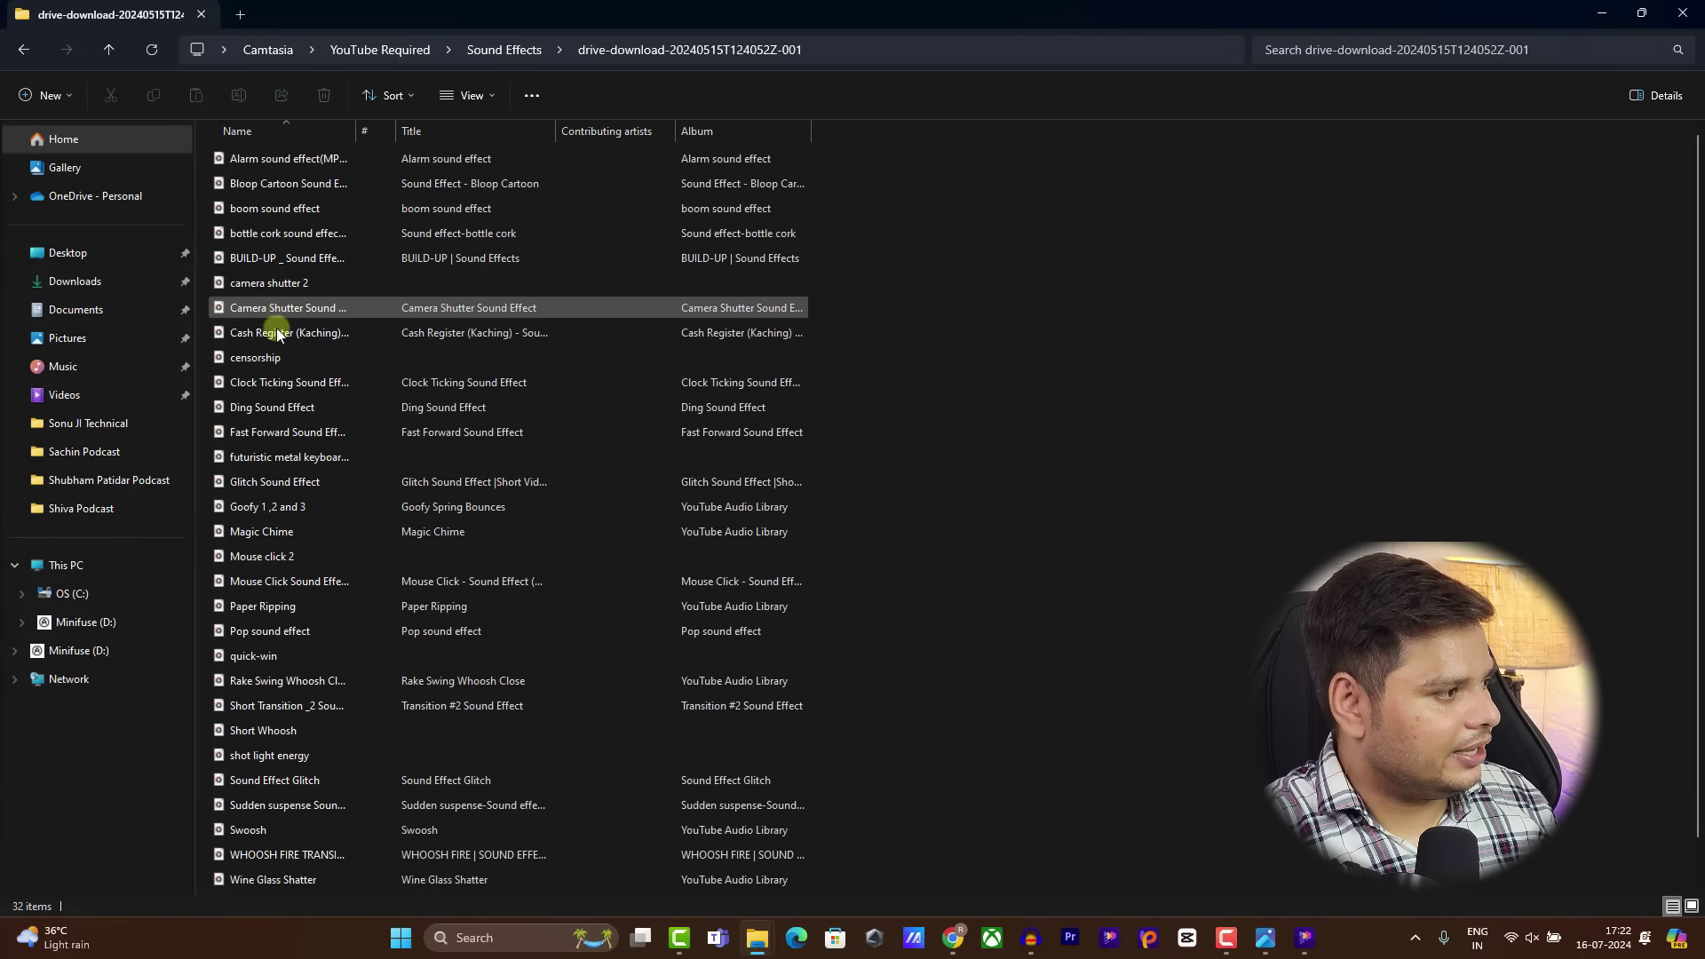
{"action": "left_click_drag", "start_coordinate": [266, 406], "coordinate": [640, 817]}
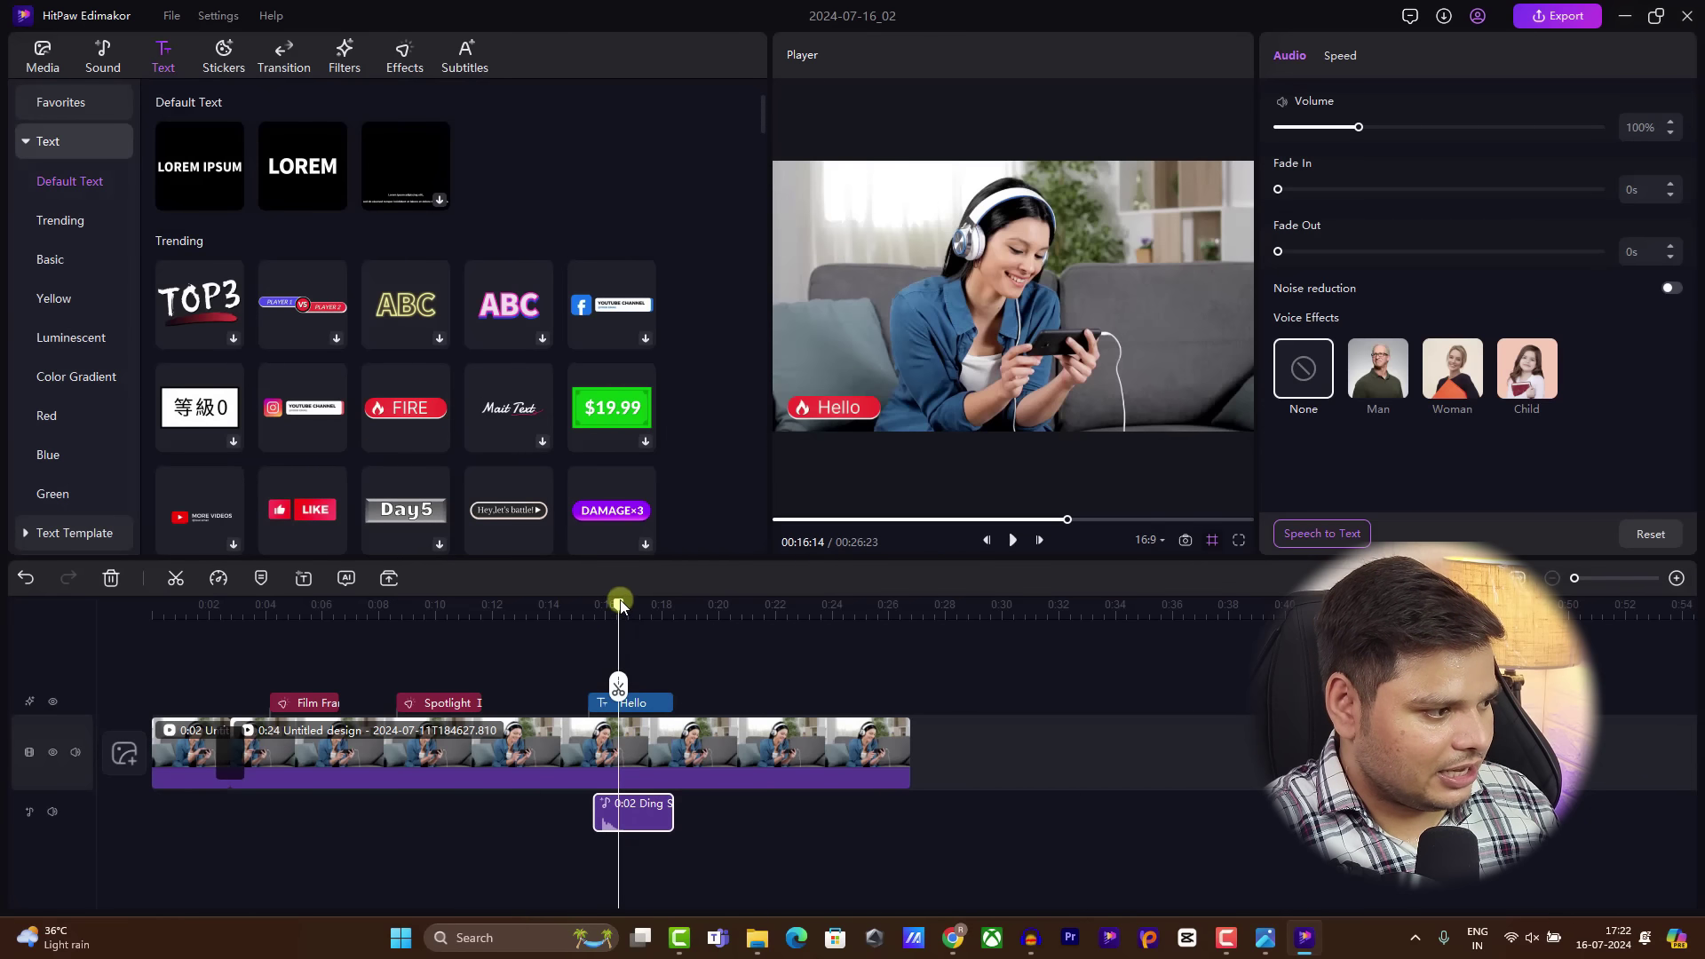
Step: Shift the ding sound slightly earlier so it starts just before the Hello title, and play back that section
{"action": "left_click_drag", "start_coordinate": [618, 606], "coordinate": [591, 610]}
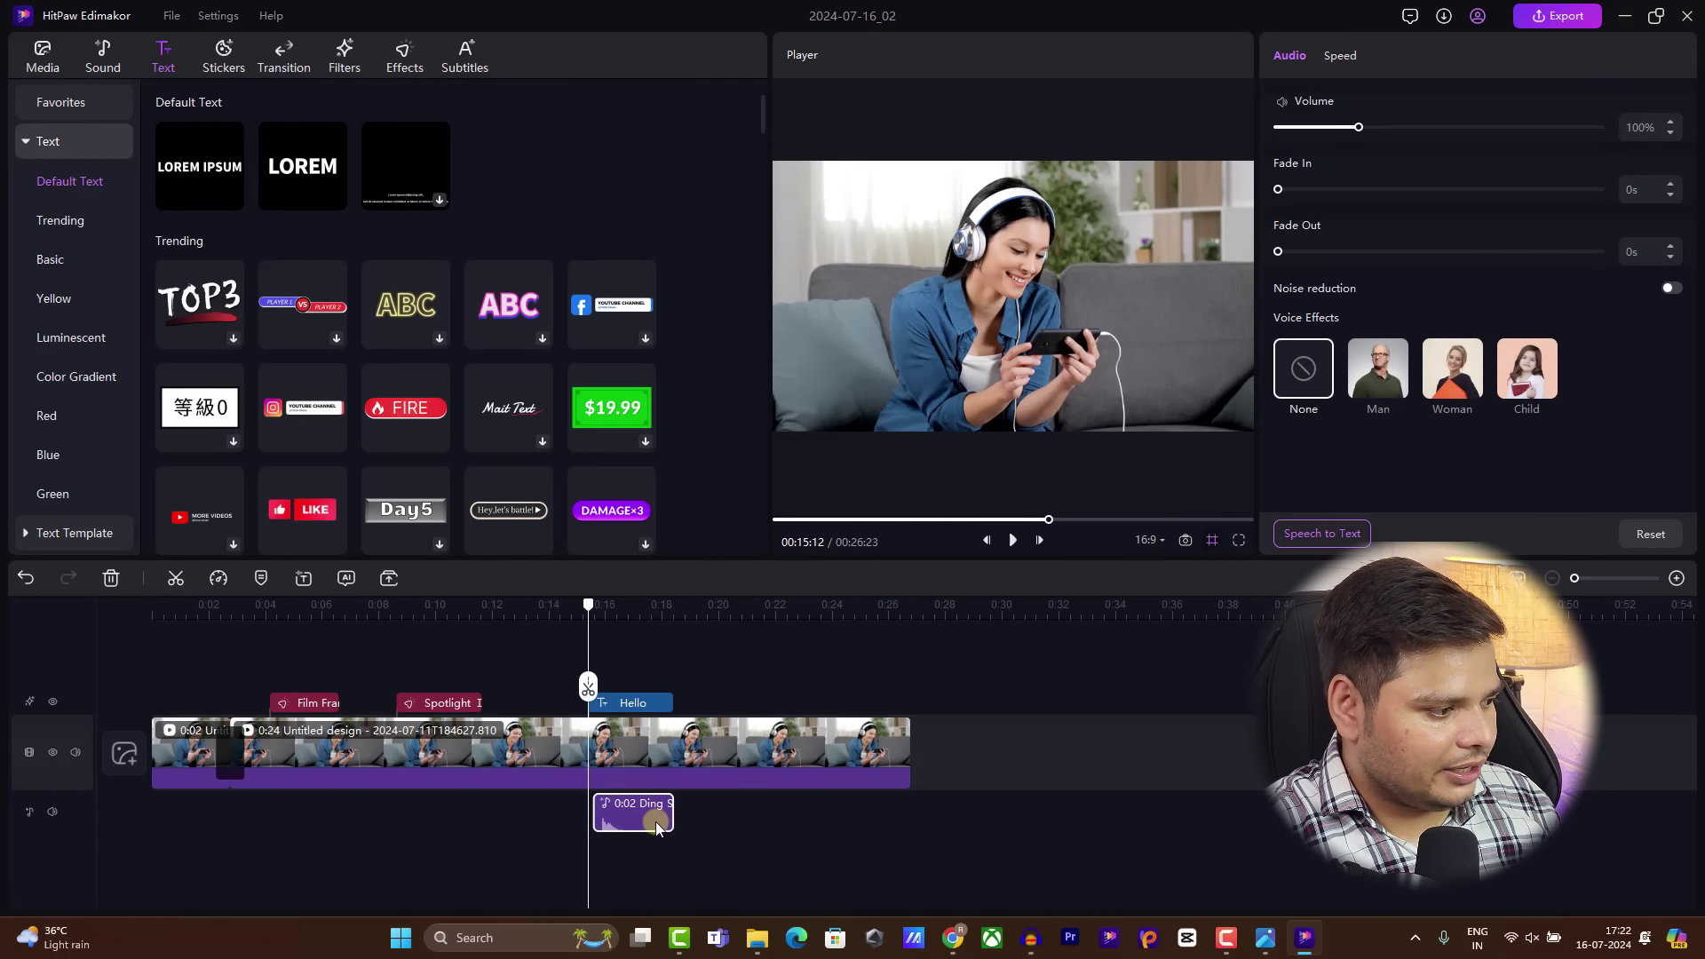
{"action": "left_click_drag", "start_coordinate": [651, 824], "coordinate": [641, 824]}
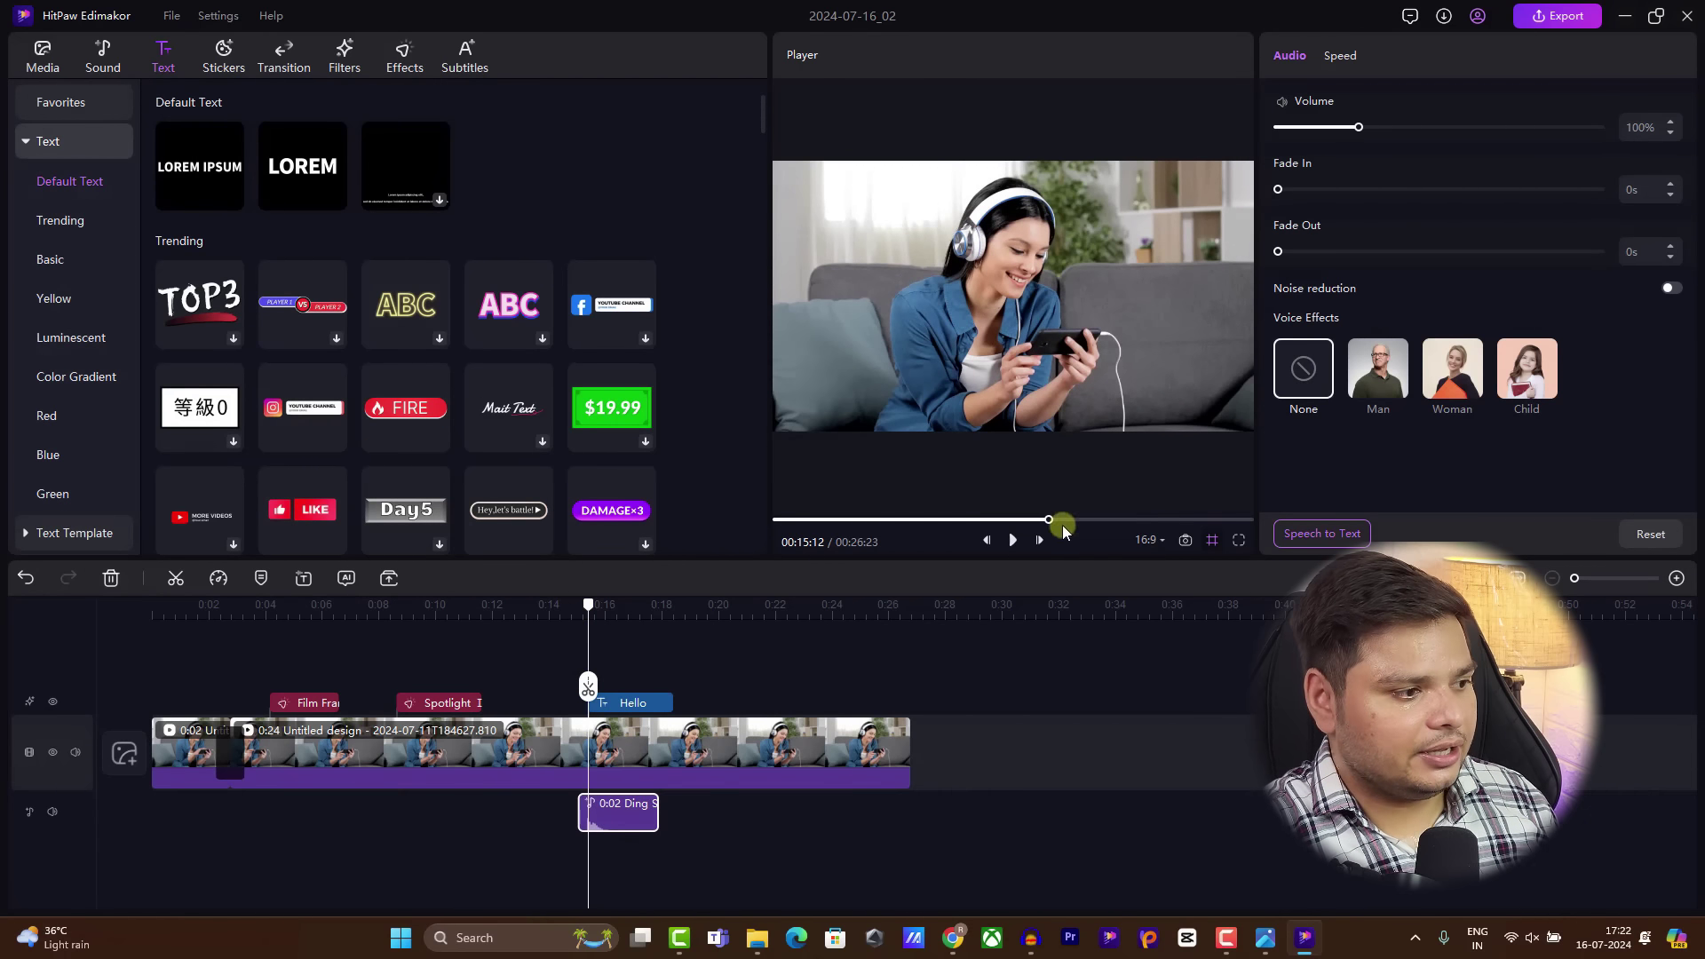
{"action": "left_click", "coordinate": [1011, 540]}
{"action": "left_click", "coordinate": [1011, 540]}
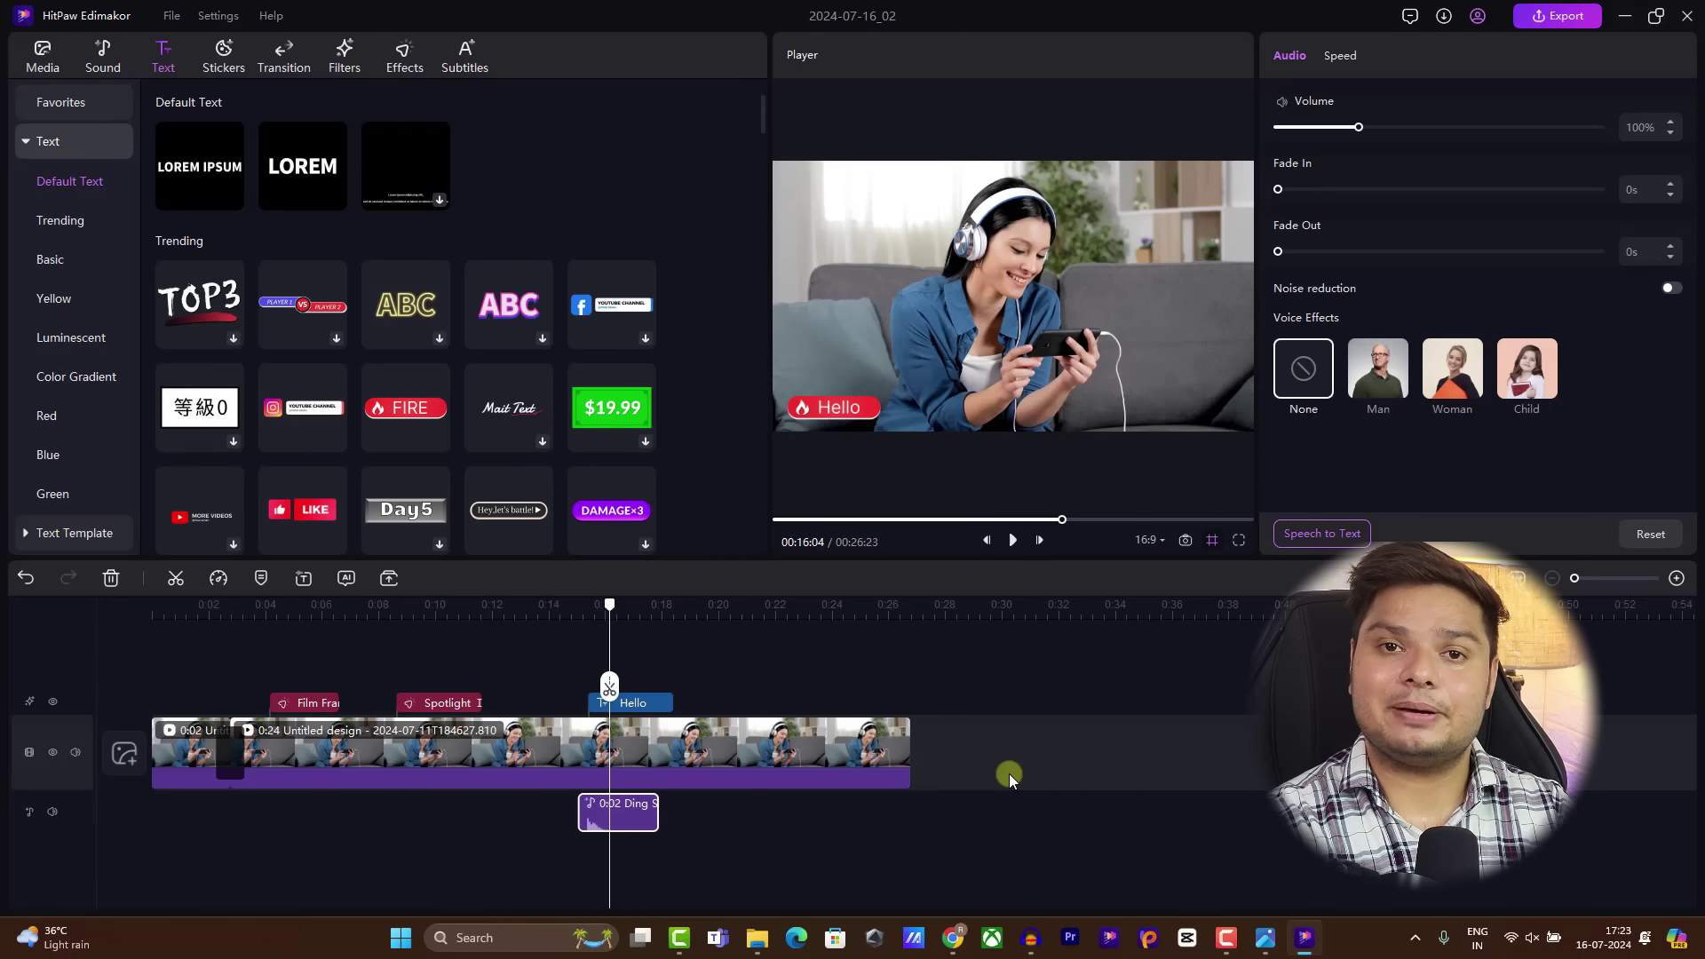
Step: Export the project to the Desktop as an MP4 video at 1080P, H264 and 60 fps, keeping the suggested file name
{"action": "left_click", "coordinate": [1554, 18]}
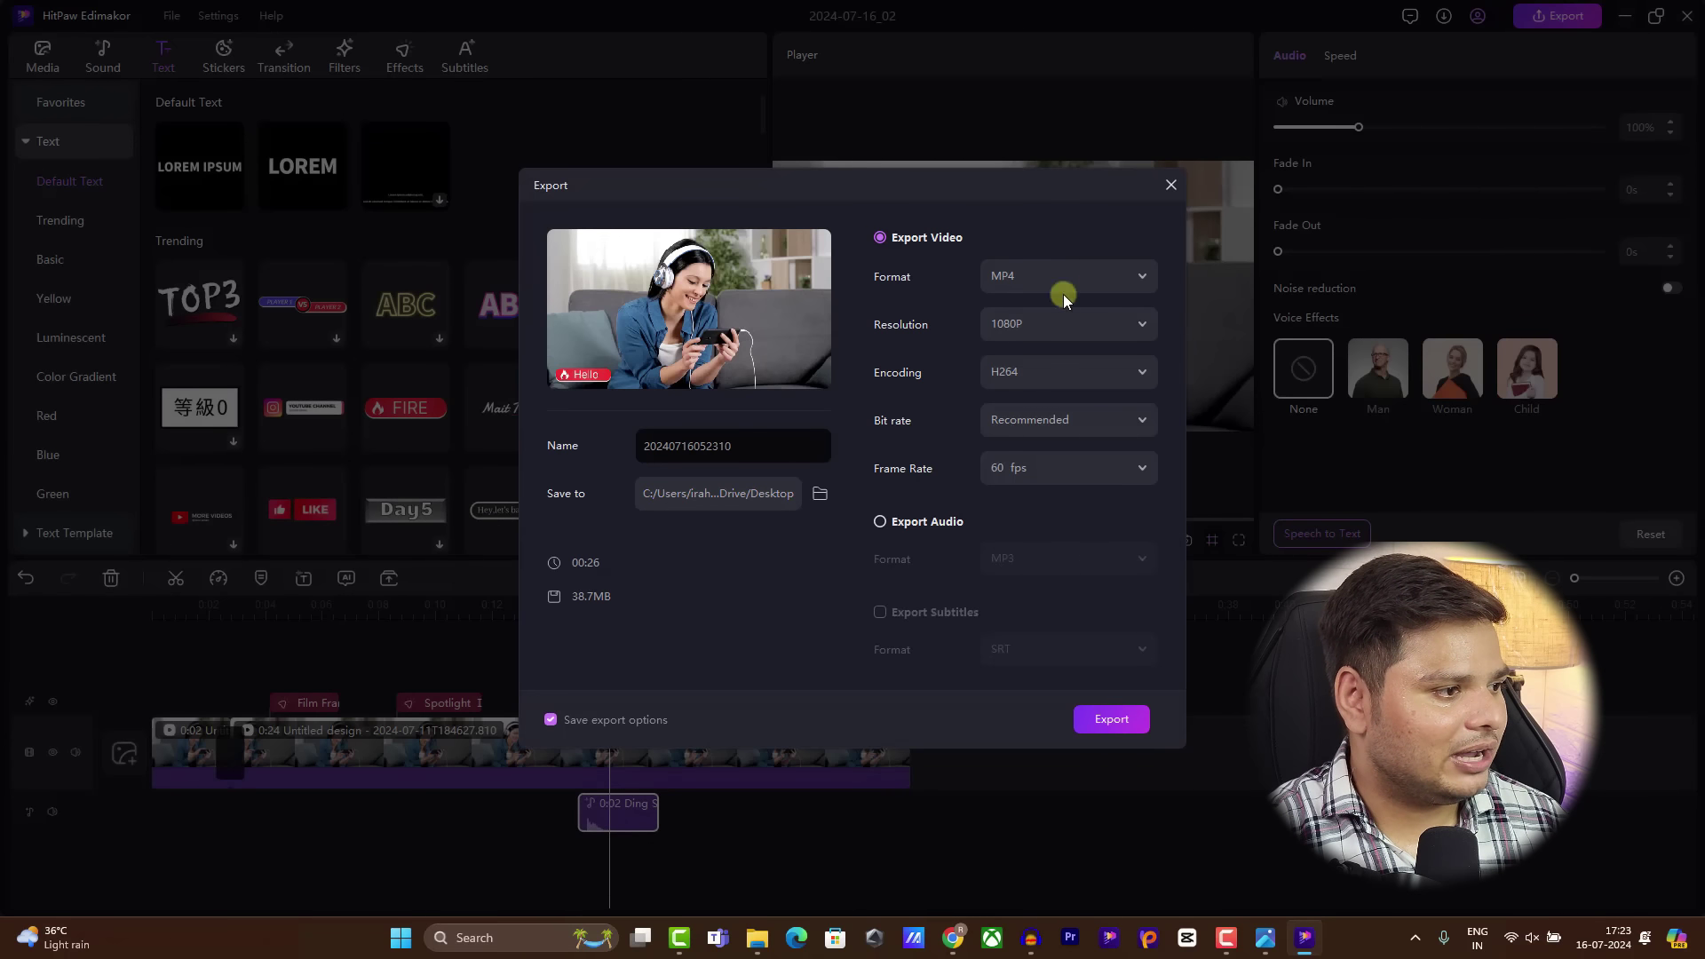
{"action": "double_click", "coordinate": [735, 448]}
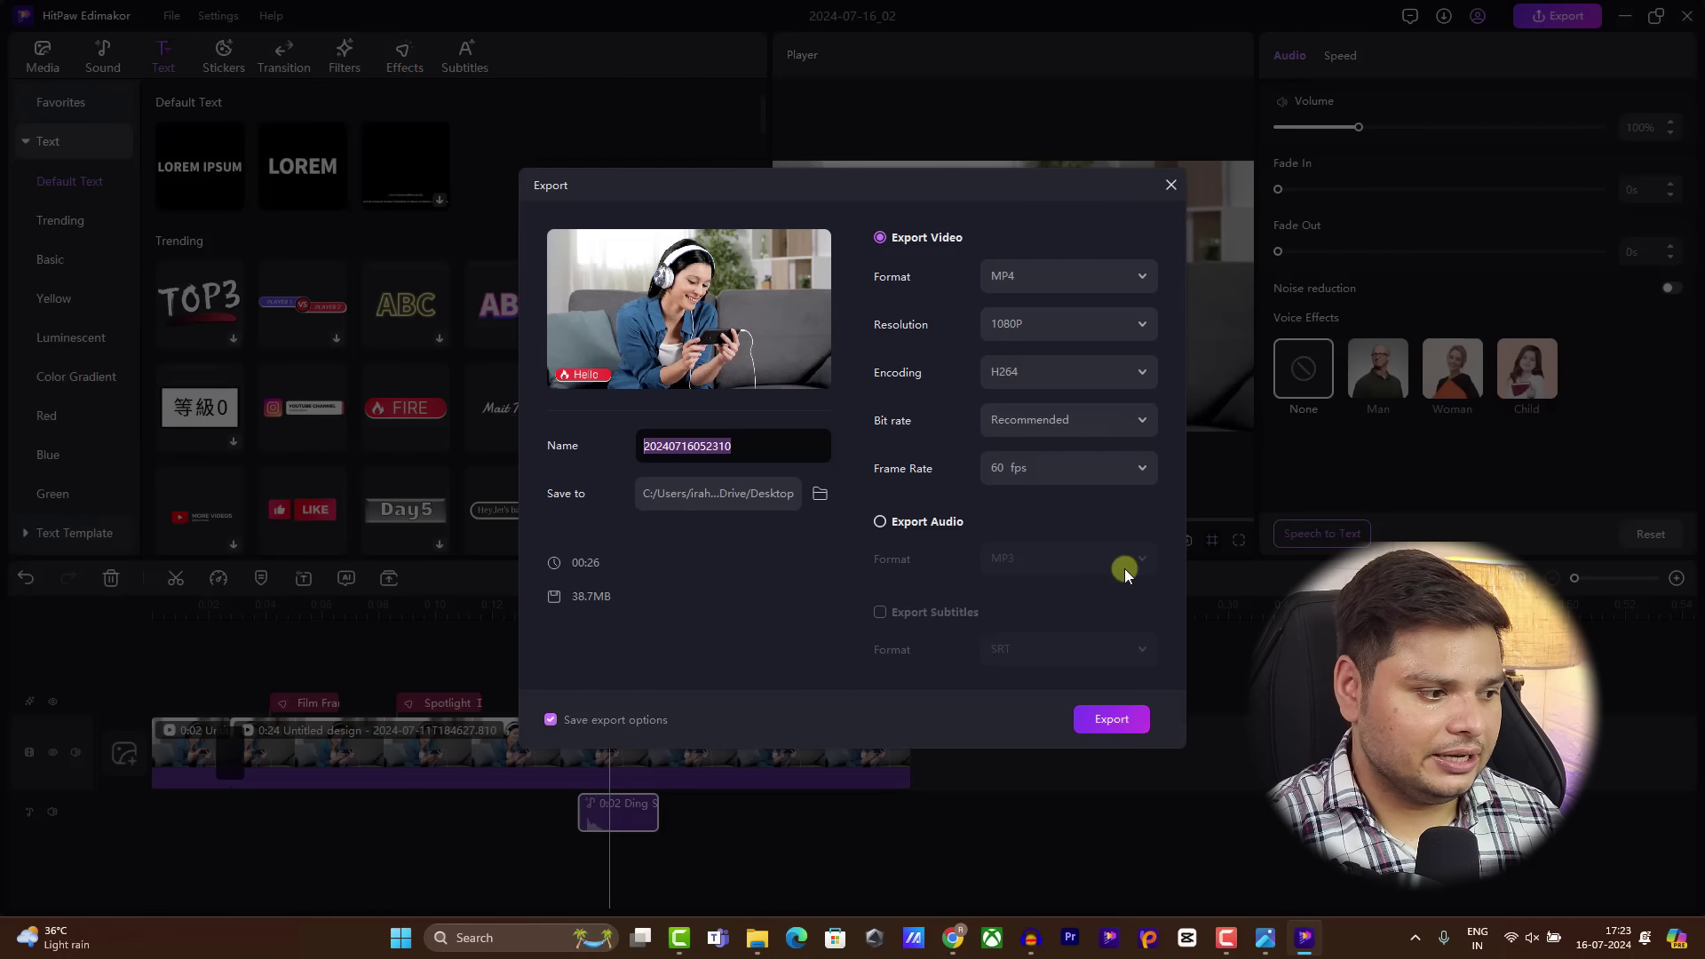
{"action": "left_click", "coordinate": [1107, 737]}
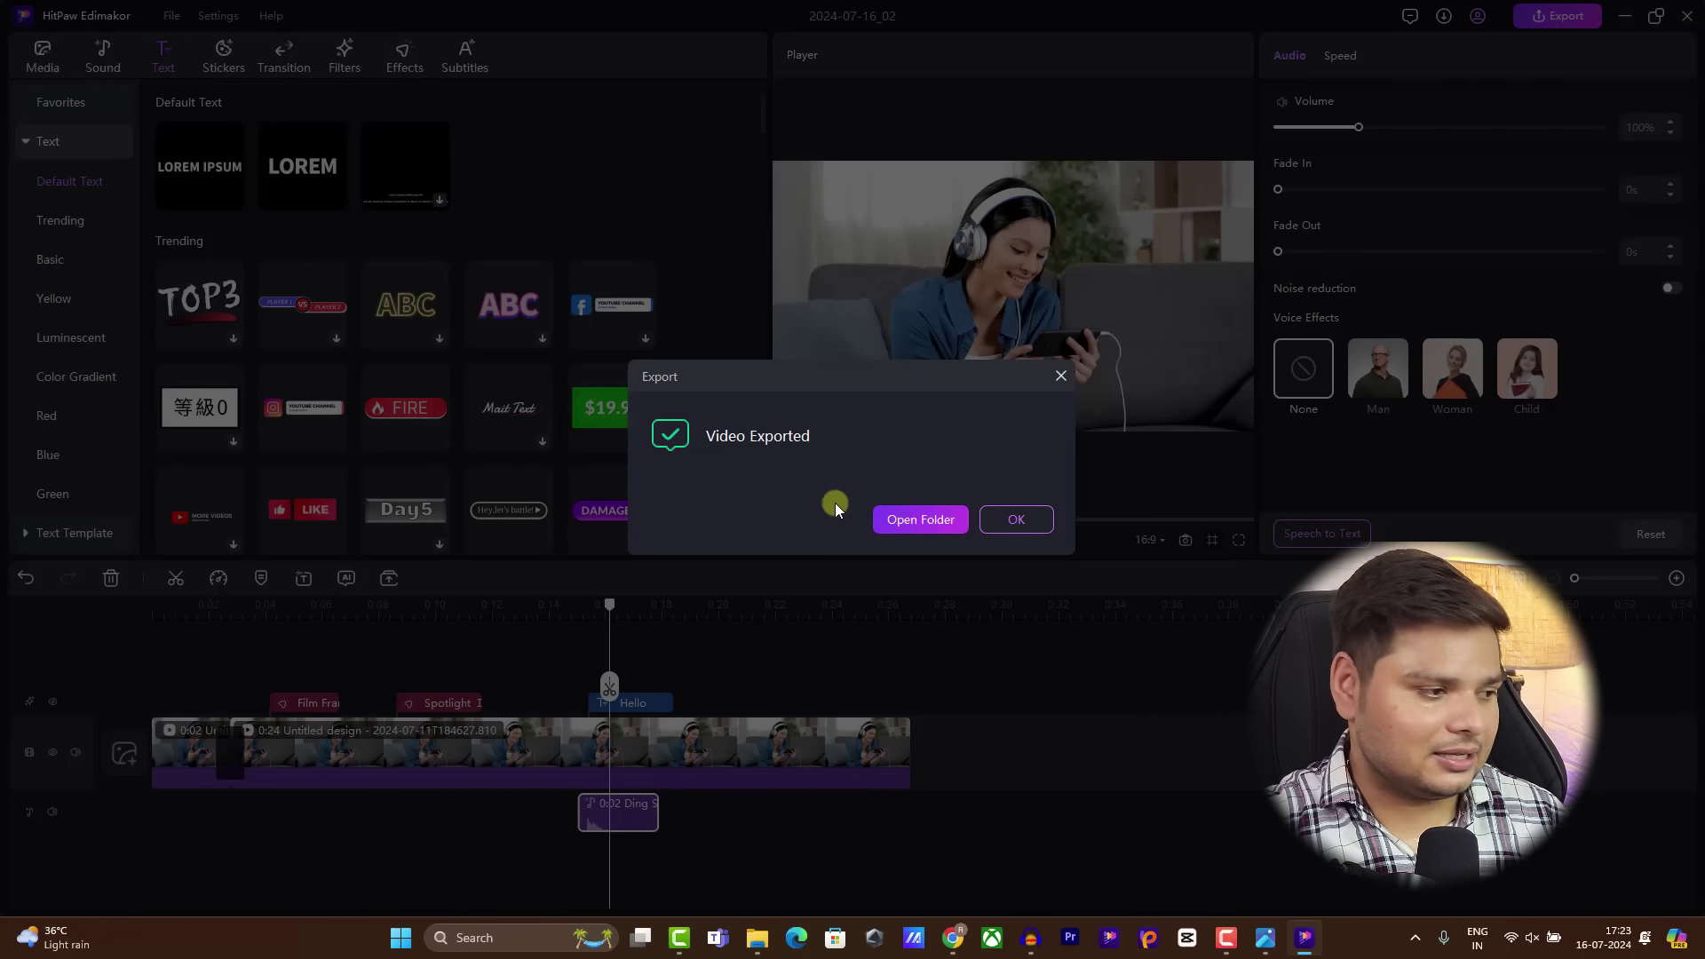
Step: Open the export folder, play the exported video to check it, and return to the editor
{"action": "left_click", "coordinate": [914, 520]}
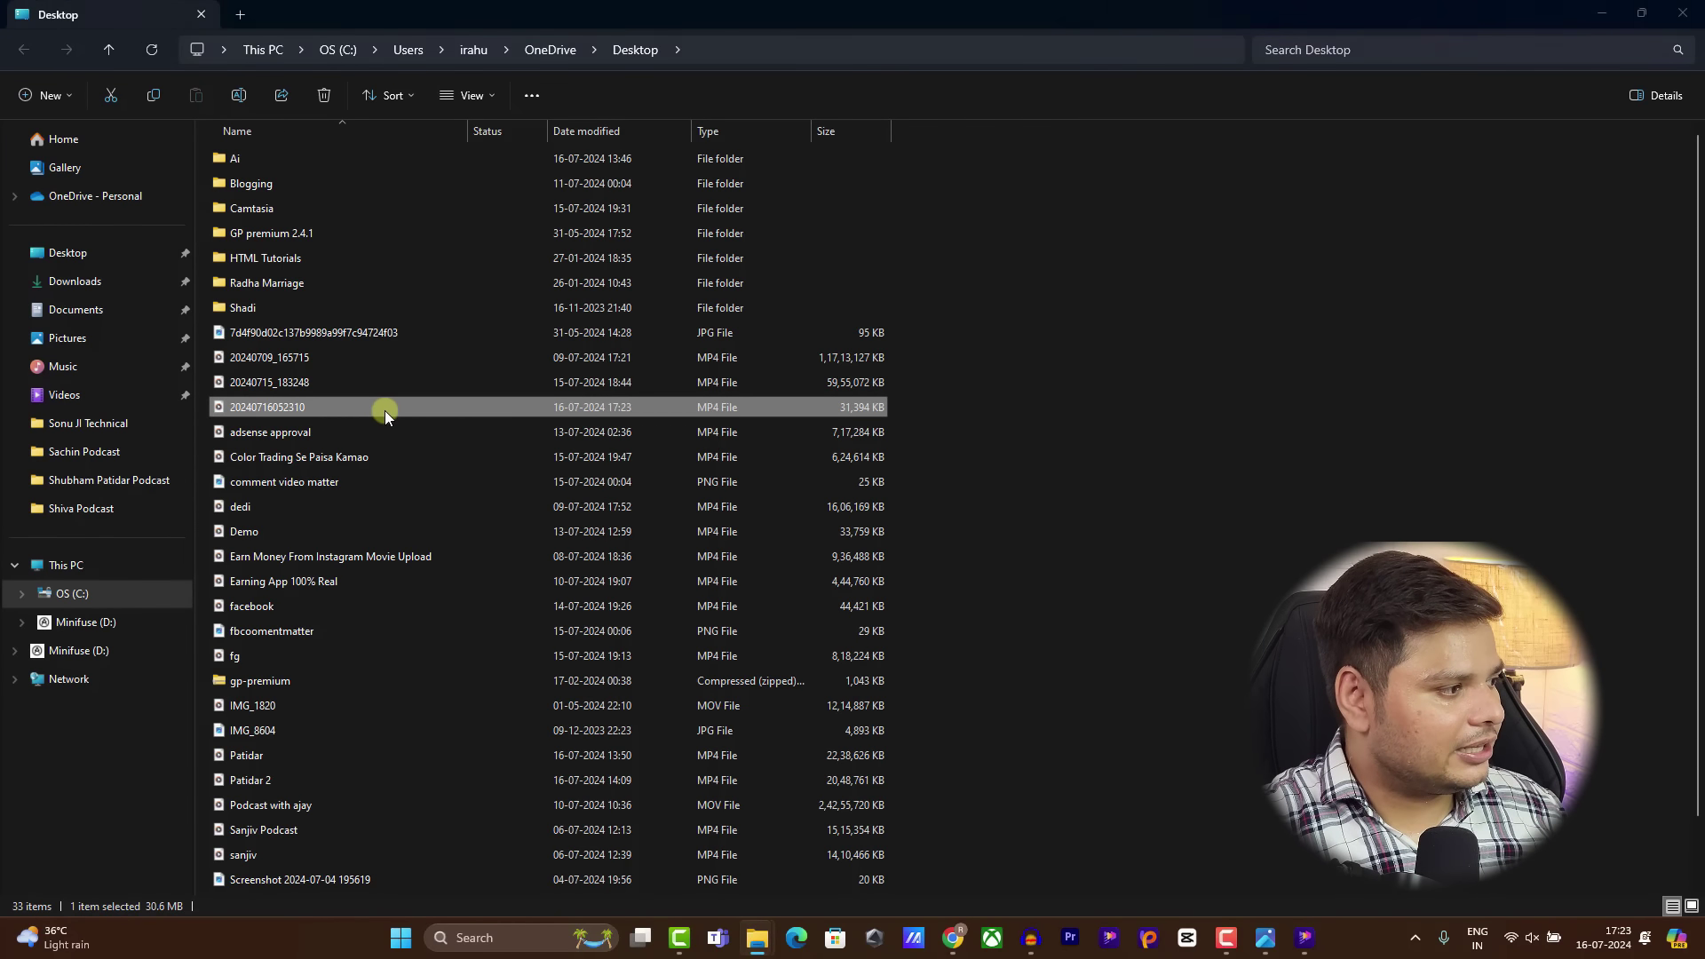
{"action": "double_click", "coordinate": [386, 410]}
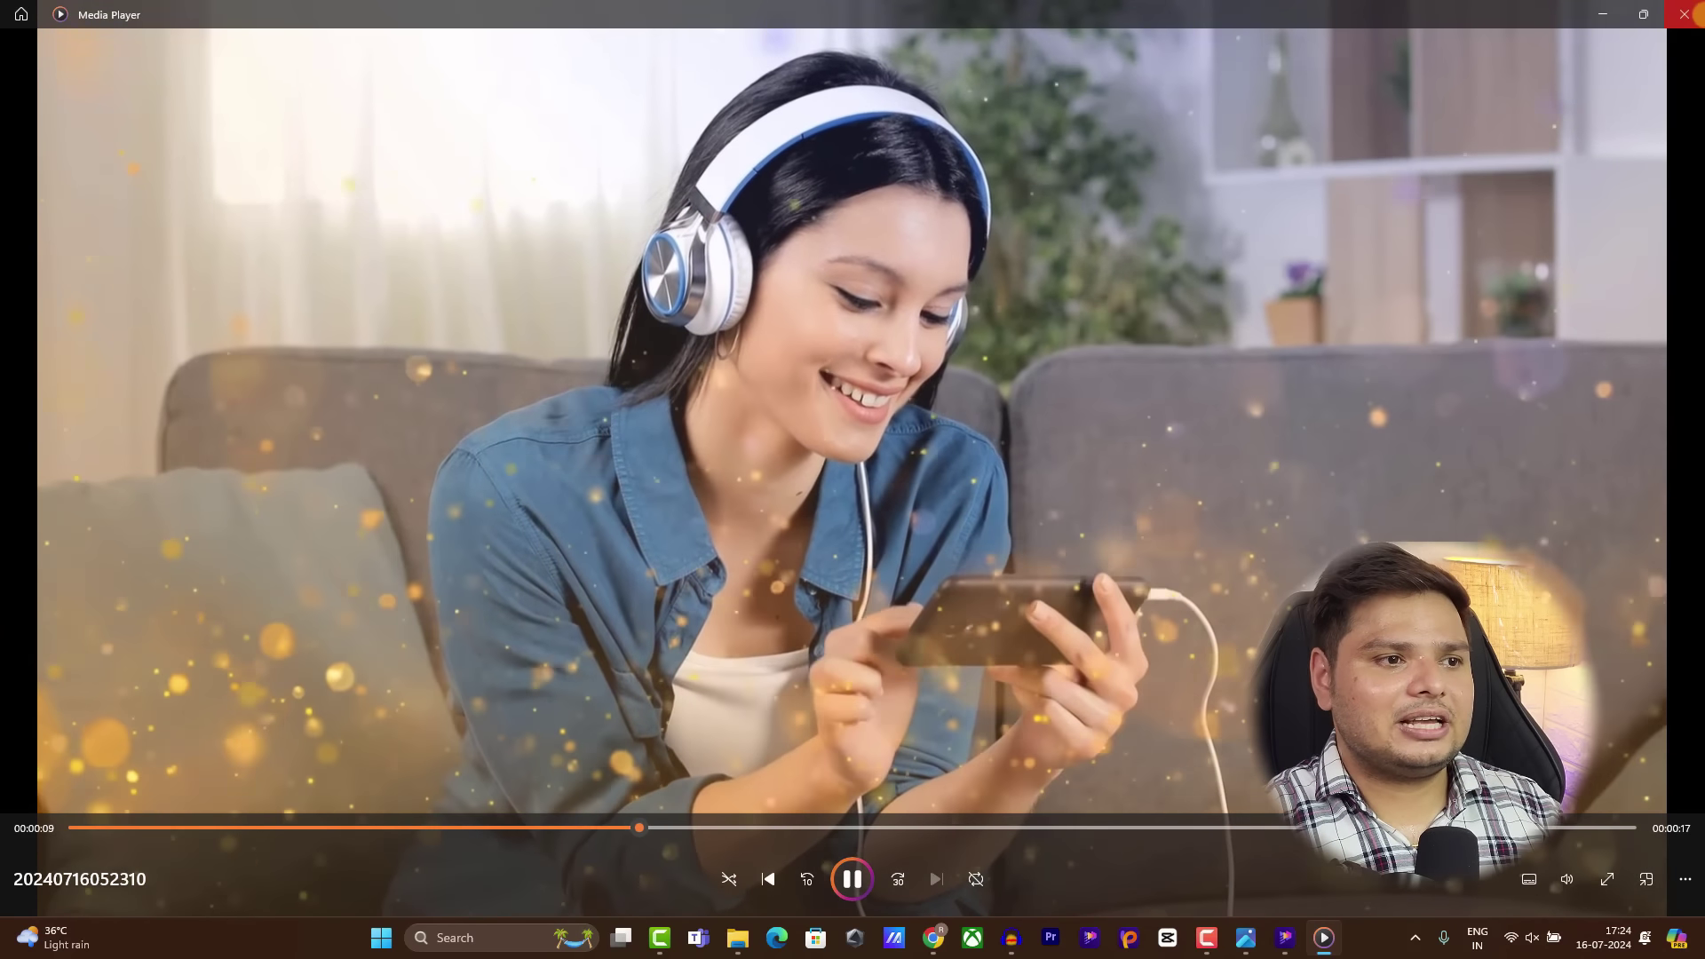
{"action": "left_click", "coordinate": [1684, 14]}
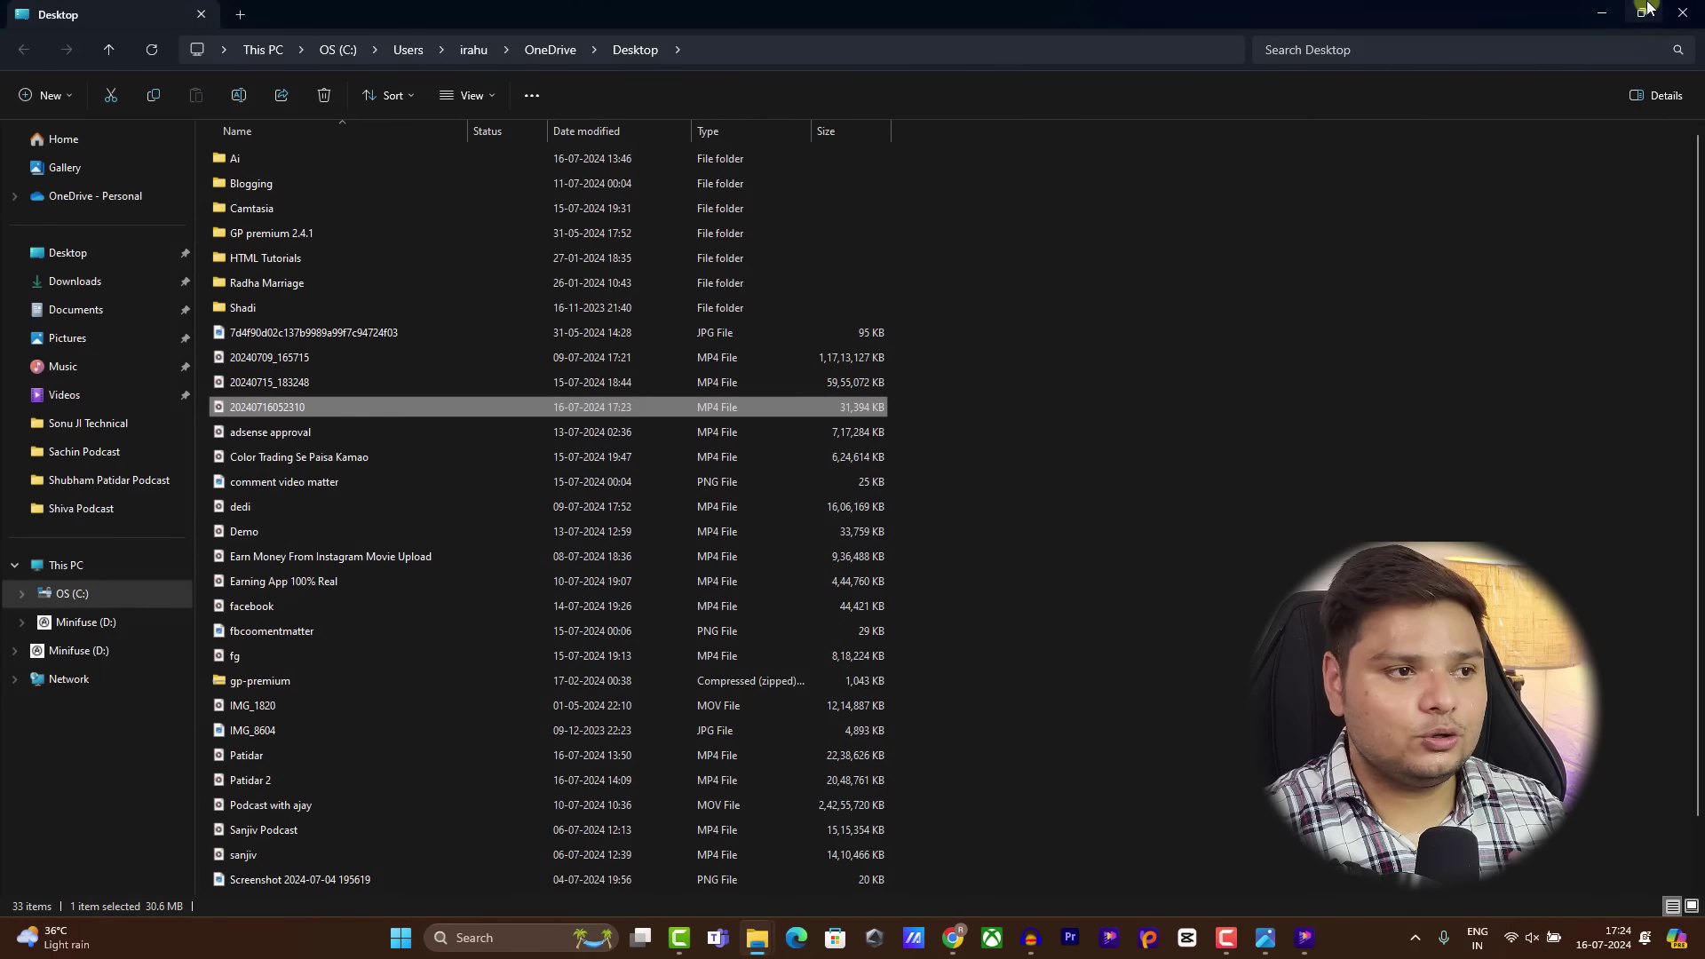
{"action": "left_click", "coordinate": [1682, 13]}
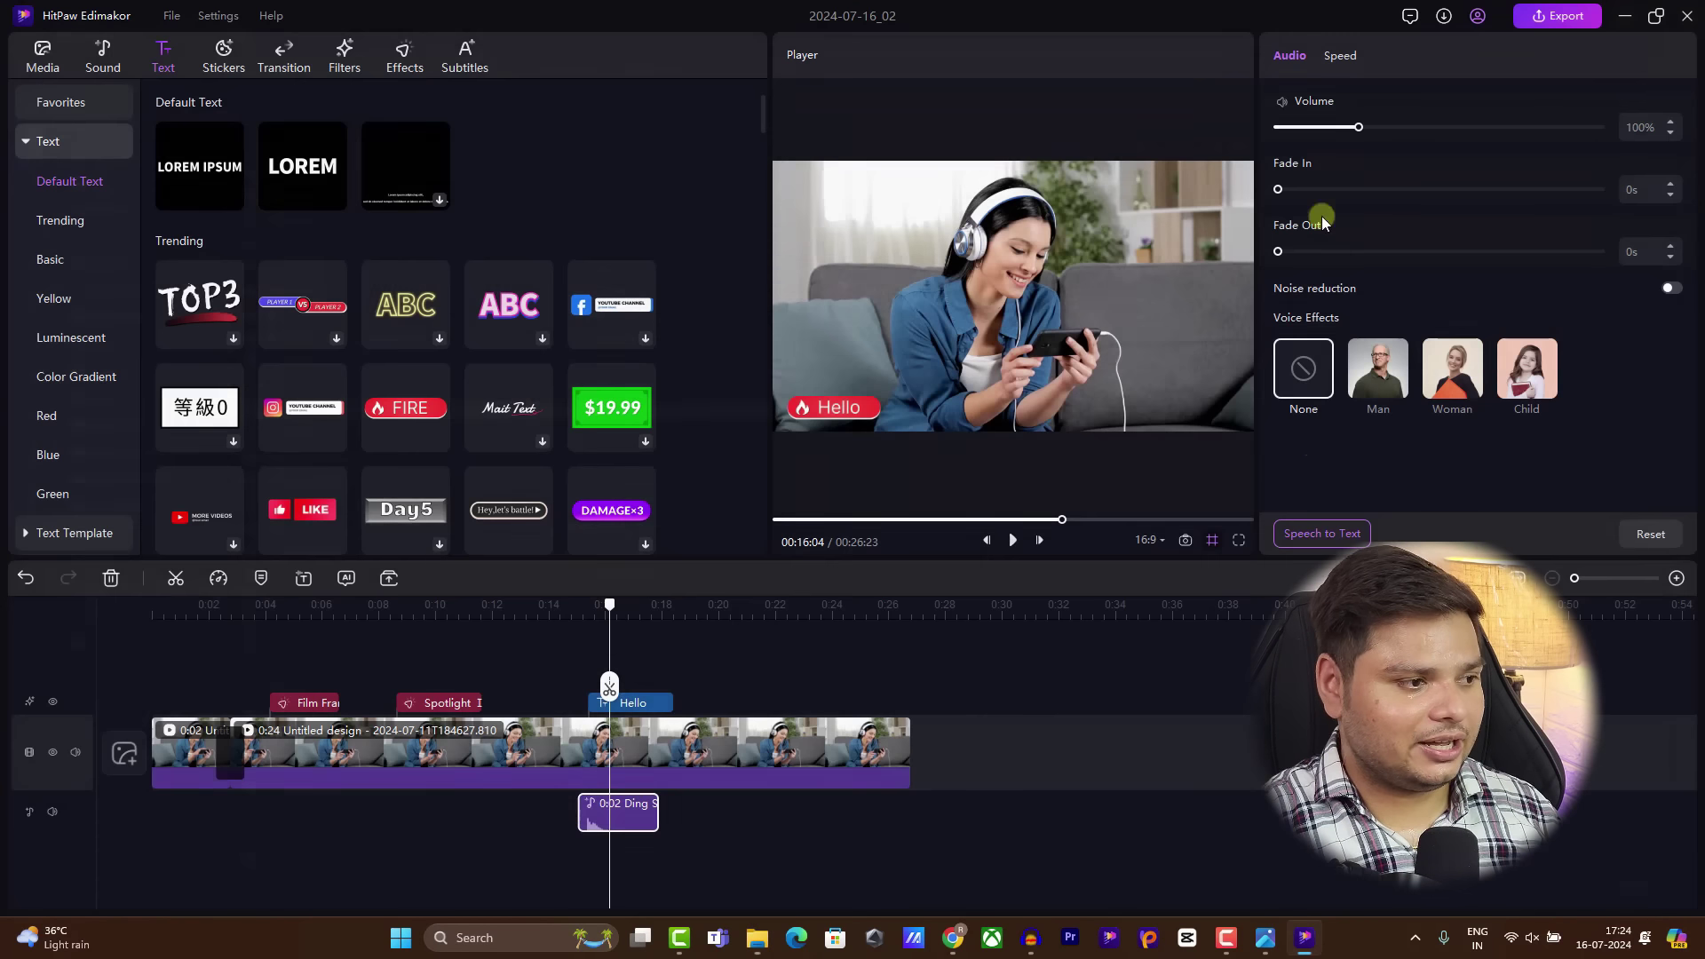
Step: Leave the project for the start window, view the AI Video Generator's text entry stage and close it
{"action": "left_click", "coordinate": [1685, 15]}
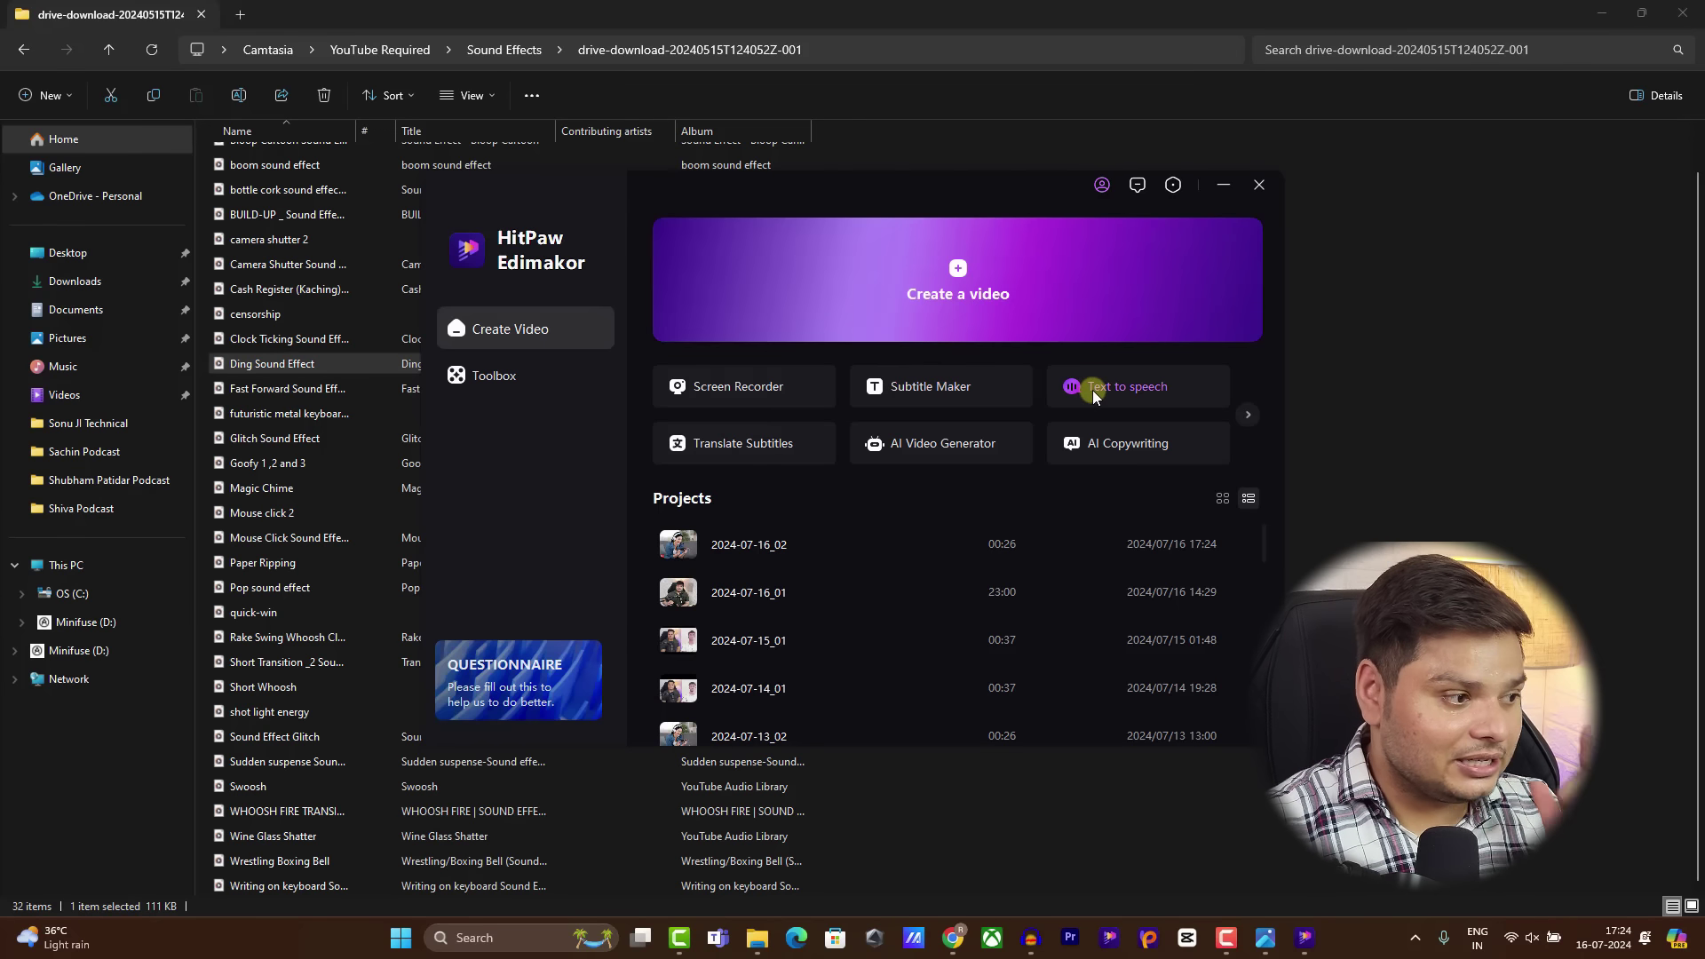
{"action": "left_click", "coordinate": [909, 435]}
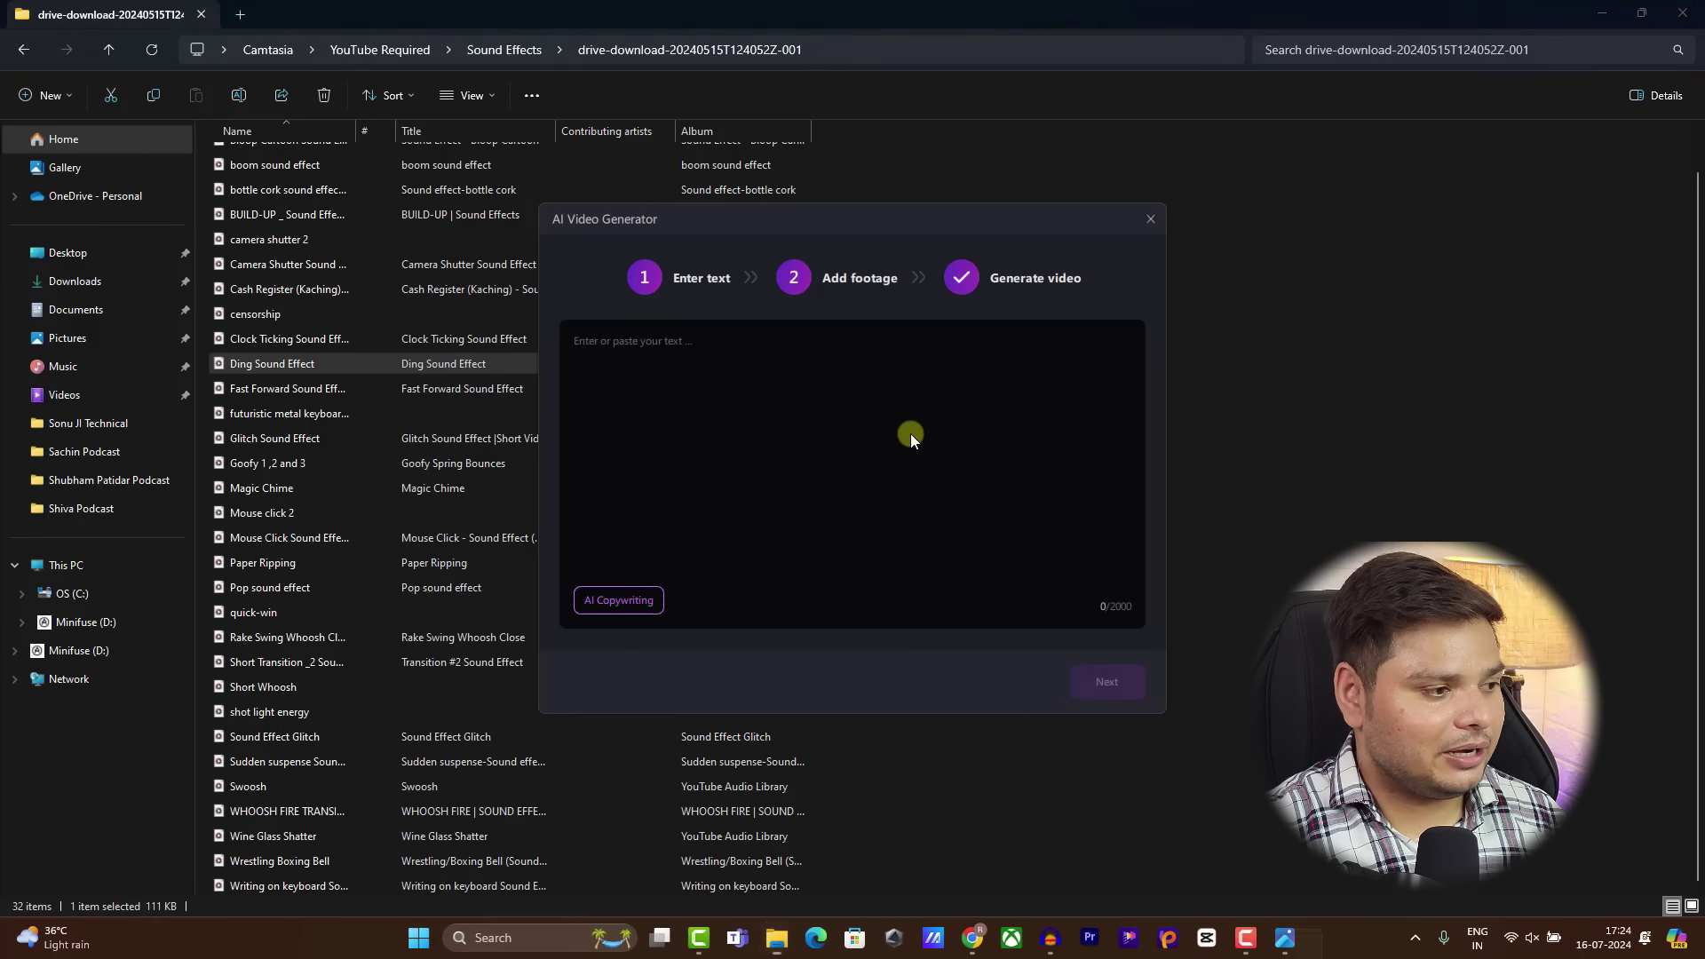
{"action": "left_click", "coordinate": [606, 411]}
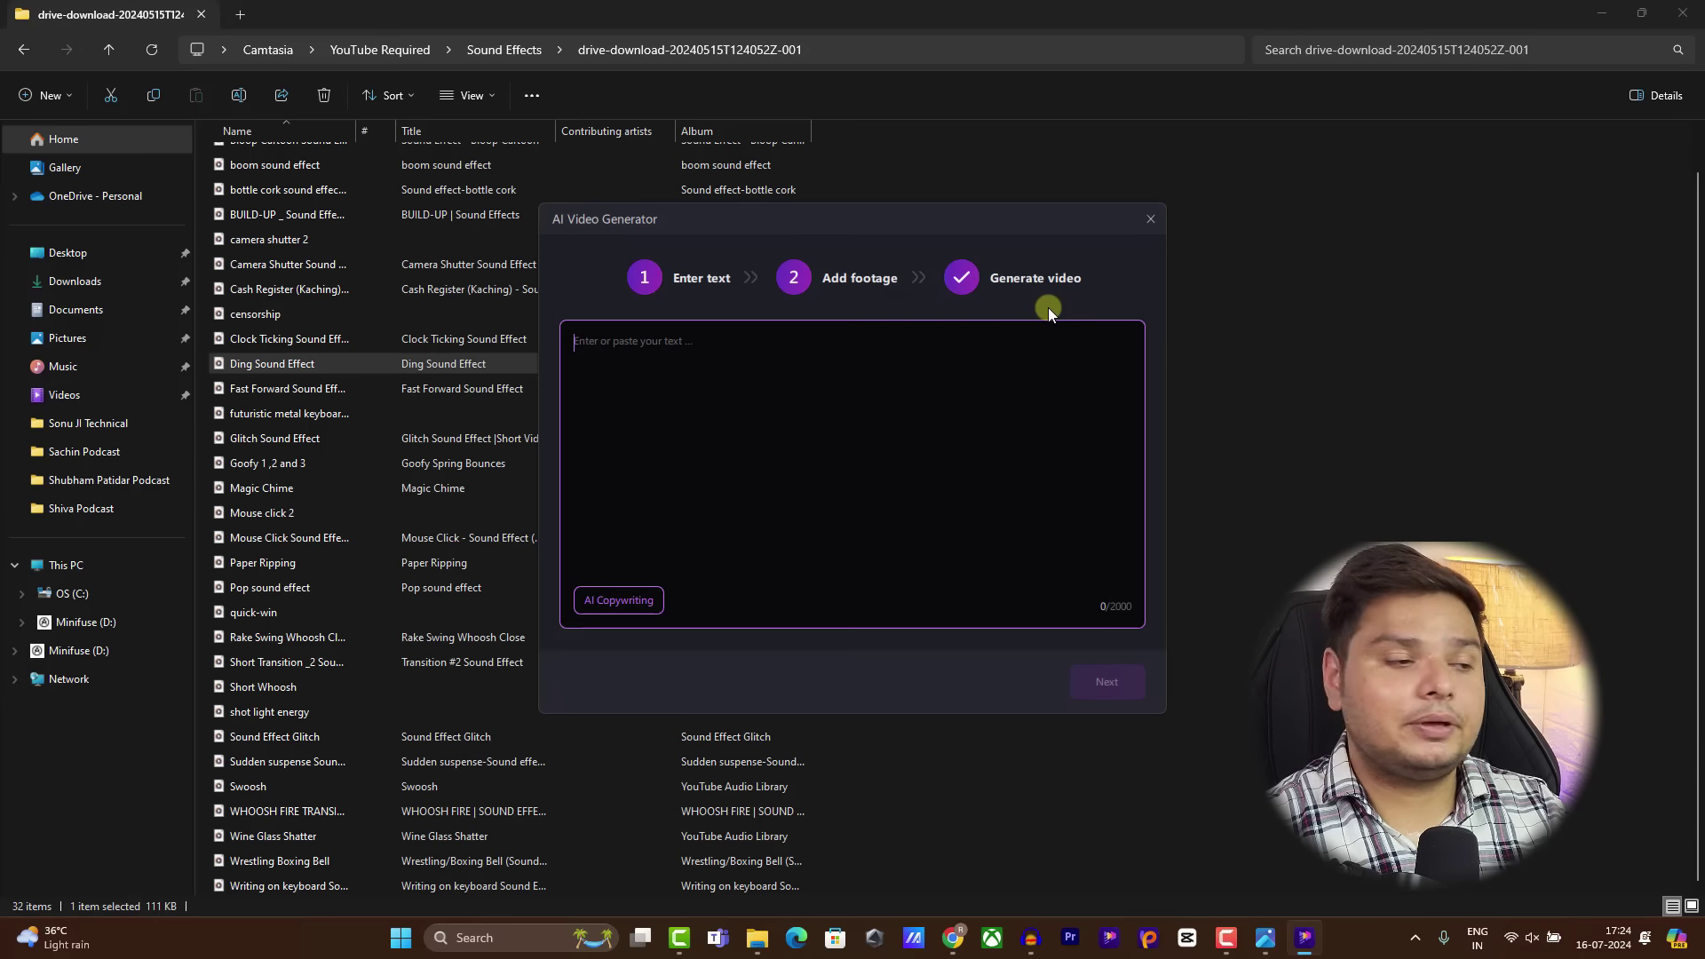
{"action": "left_click", "coordinate": [1149, 221]}
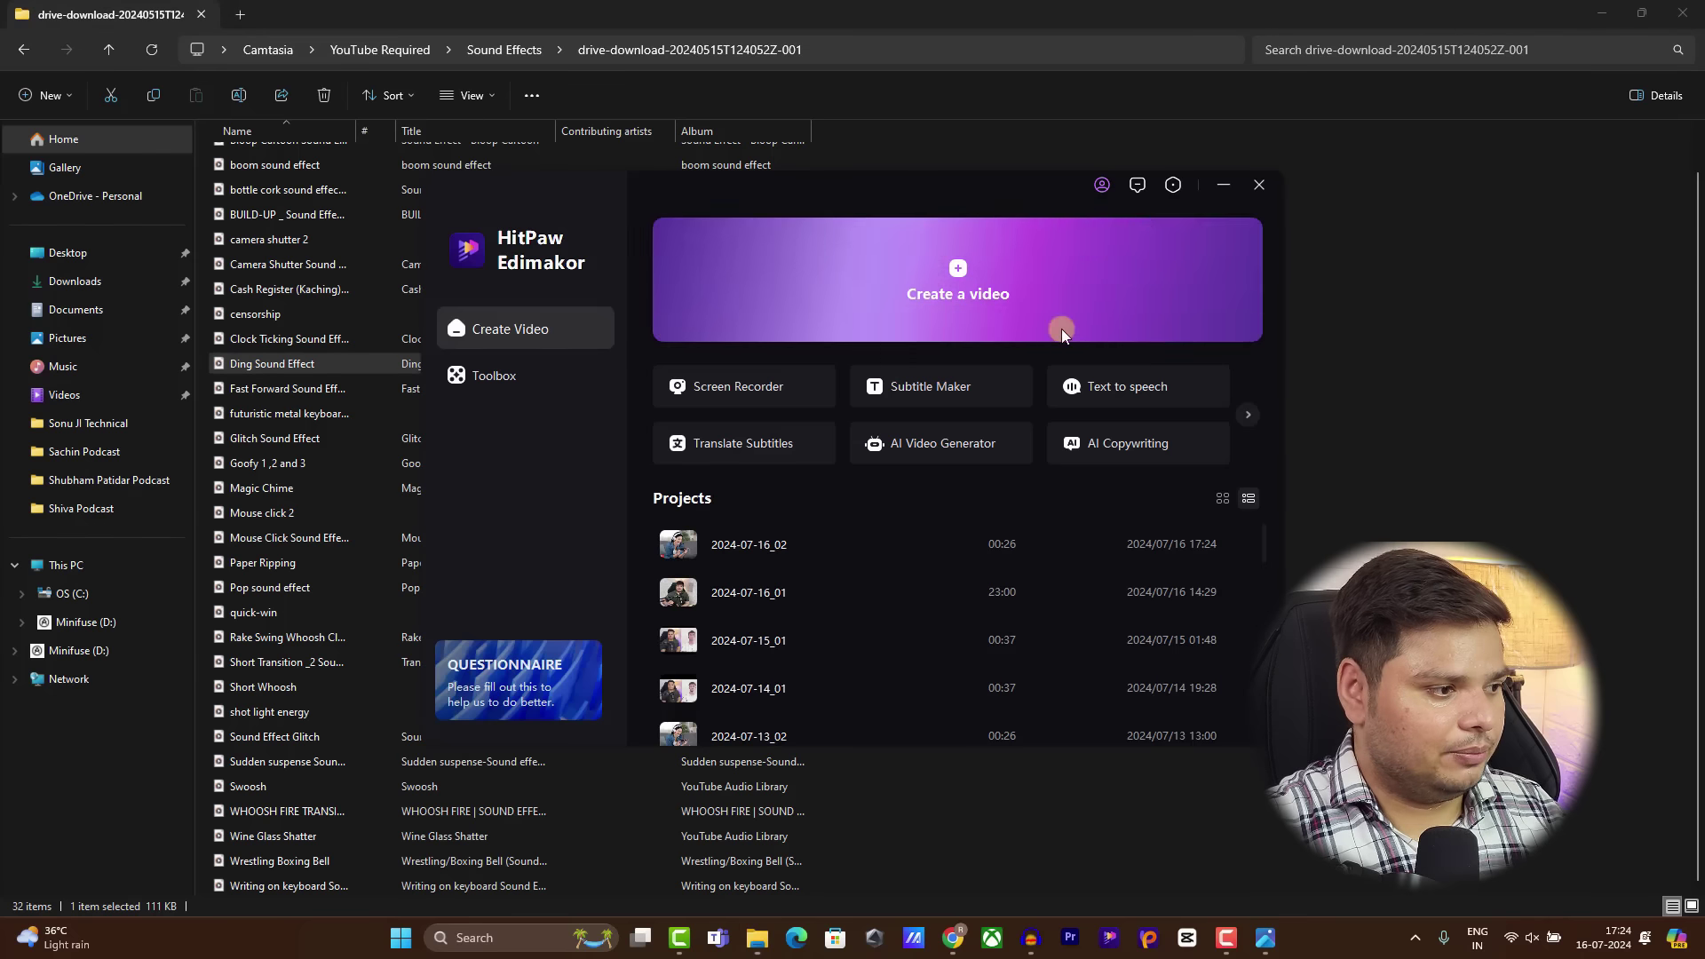